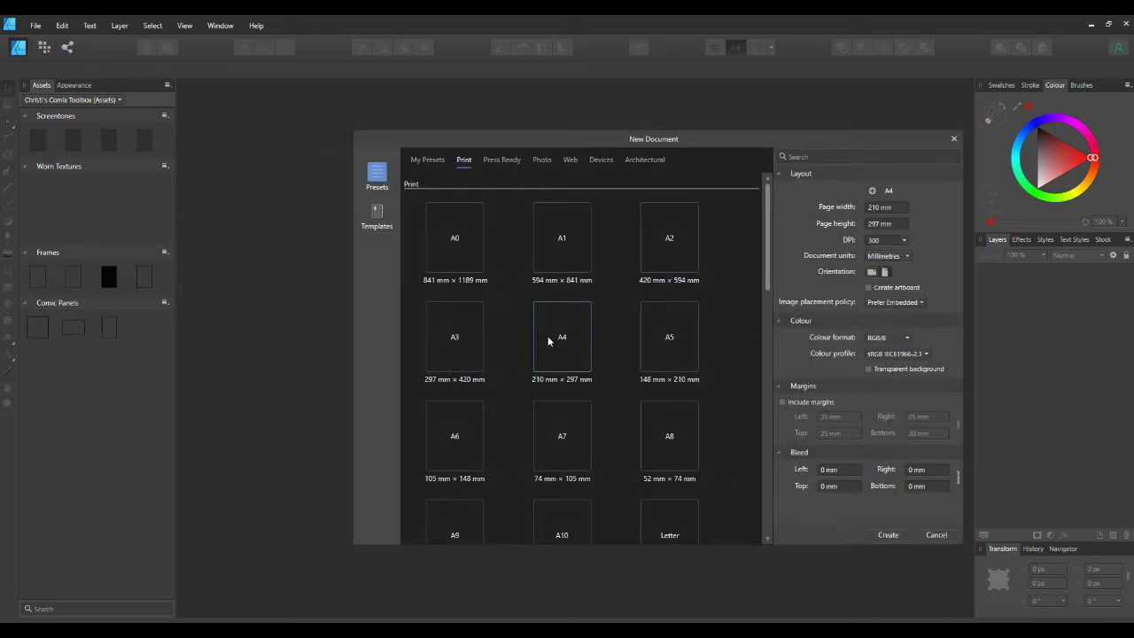
Create a new A4 document in landscape orientation, with millimetre units and 300 DPI
click(873, 273)
click(885, 534)
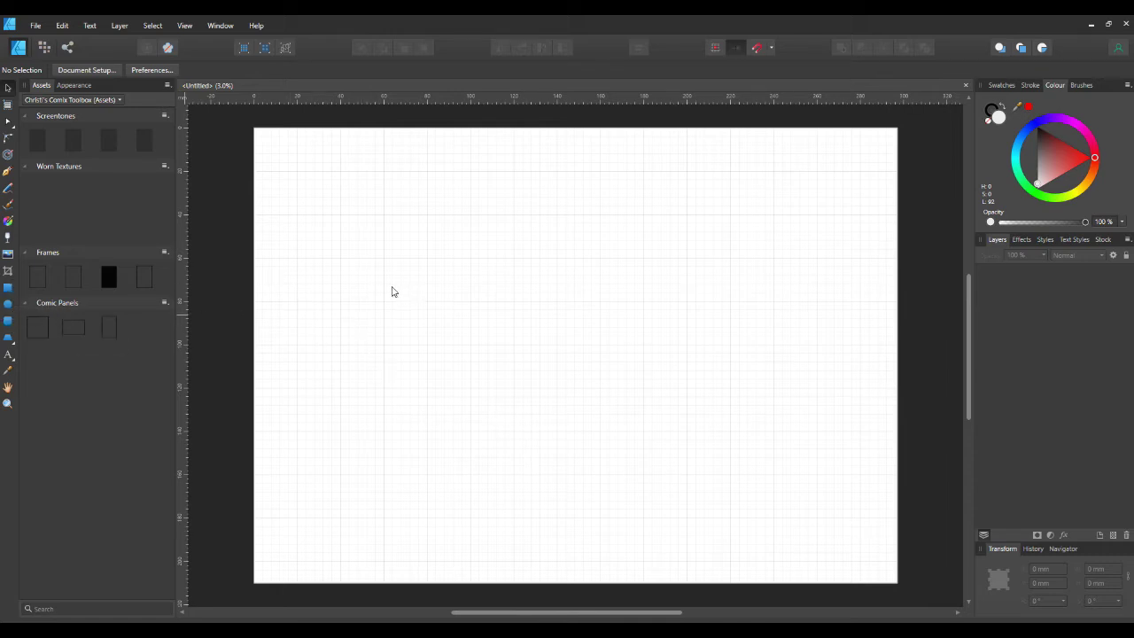
Draw a rectangle about 96 × 53 mm in the page's upper-left area, fill it with muted red, and deselect it
click(8, 287)
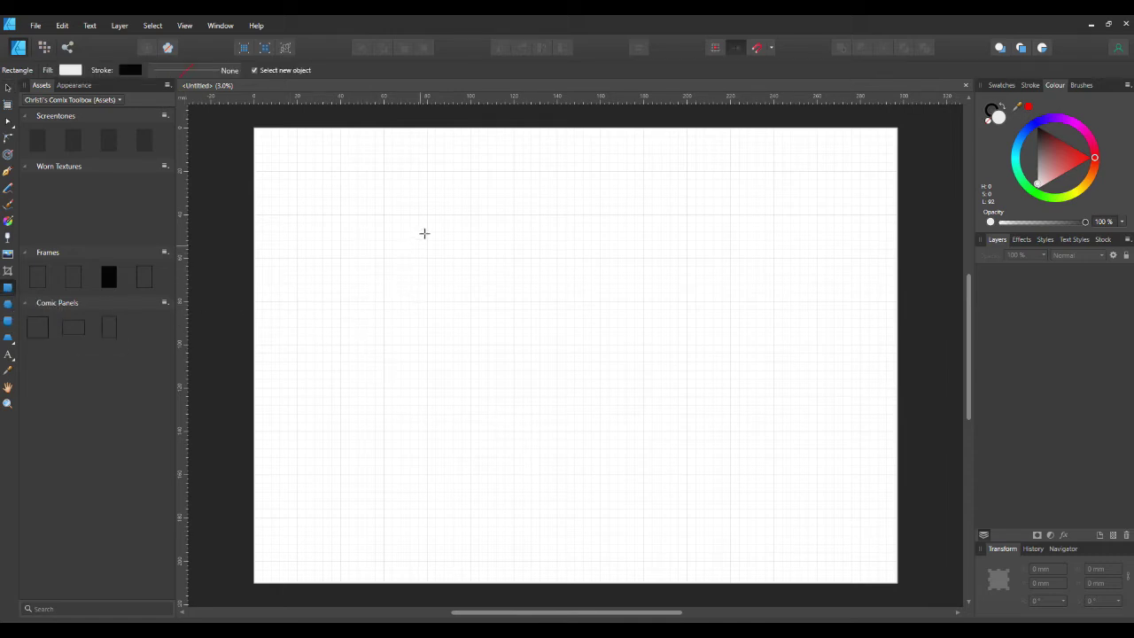
mouse_move(346, 156)
mouse_down()
mouse_move(348, 200)
mouse_move(464, 260)
mouse_move(555, 273)
mouse_up()
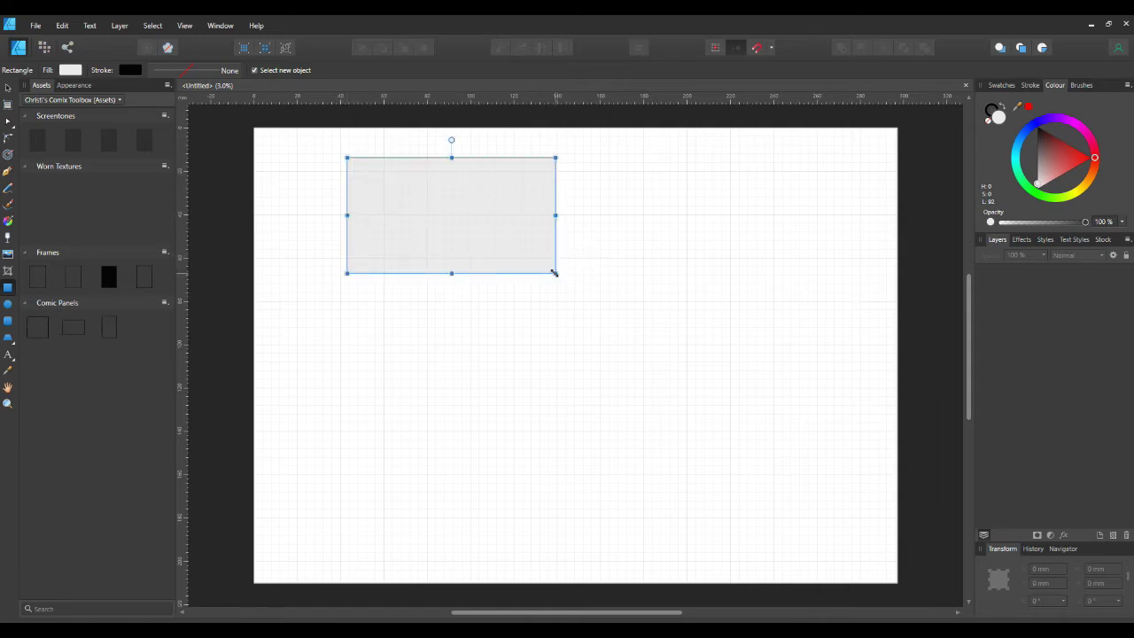
click(1050, 158)
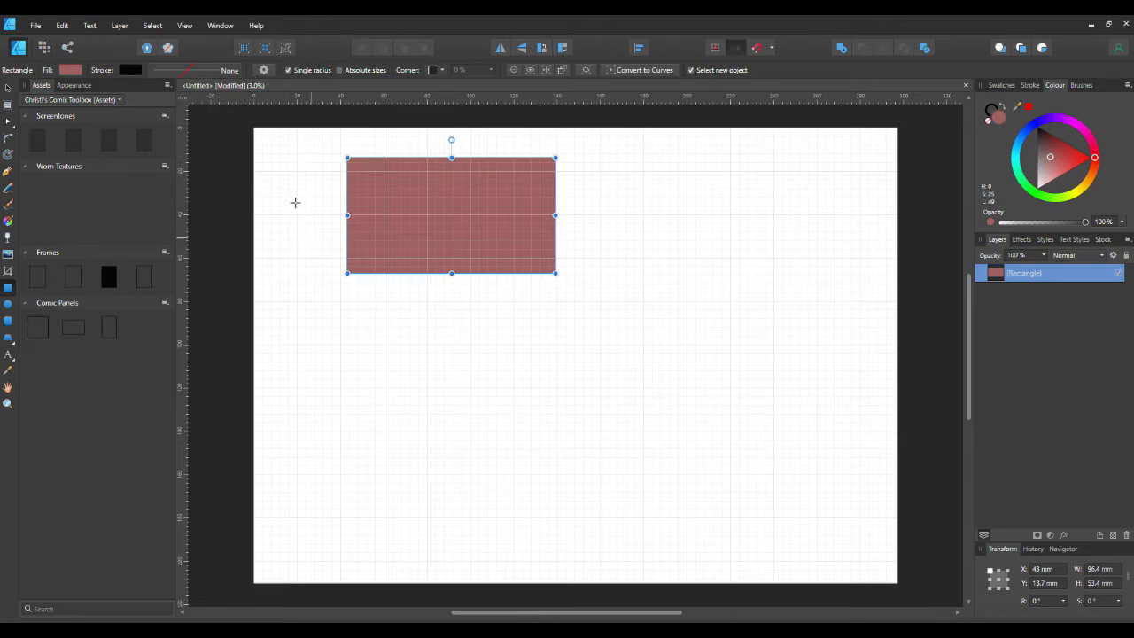
click(154, 26)
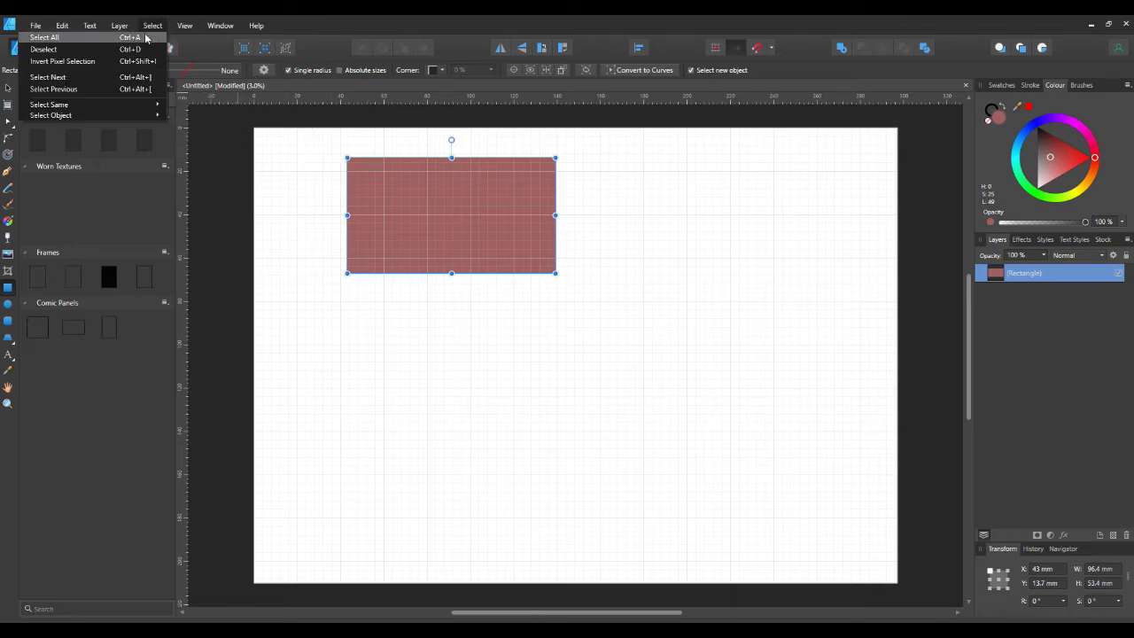
click(100, 50)
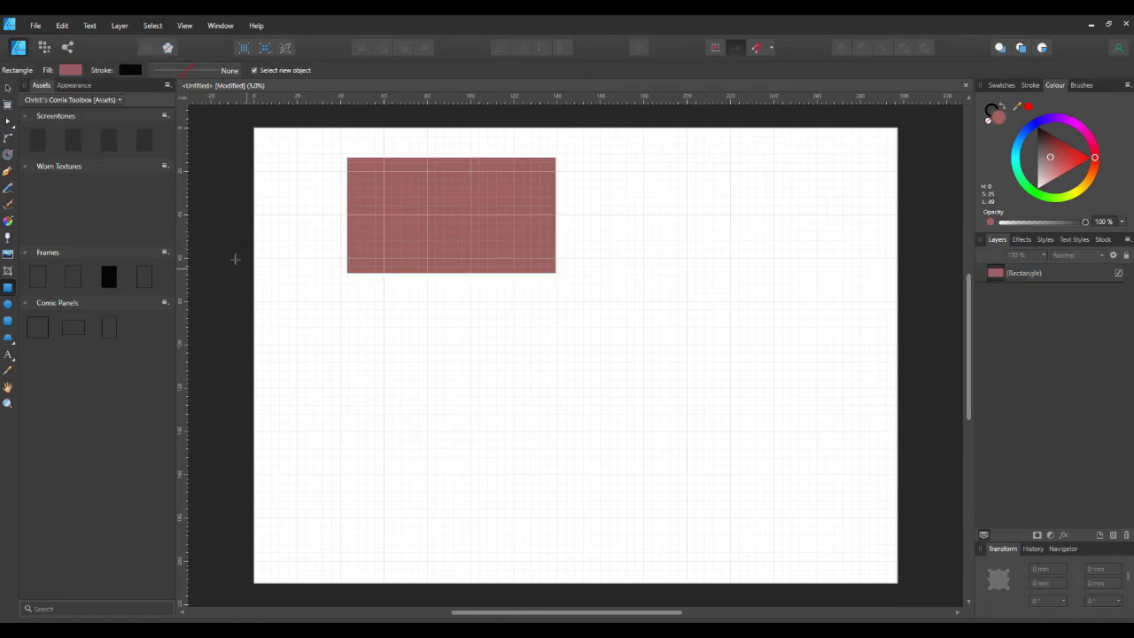
With nothing selected, review the document setup and its type options, keeping Print as the type
click(8, 89)
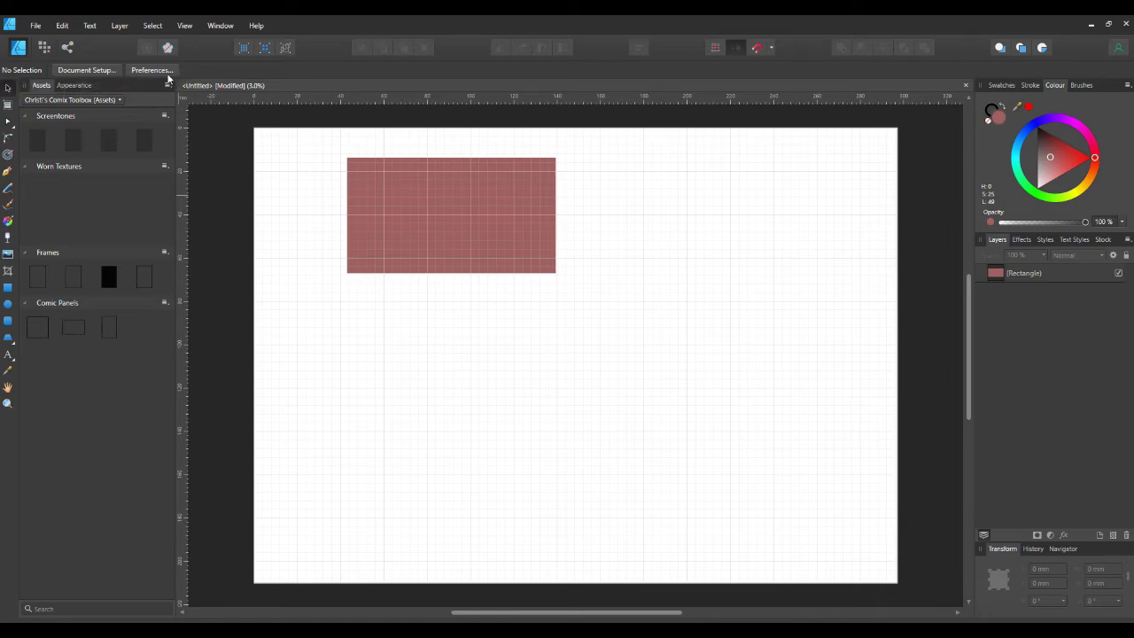
click(85, 70)
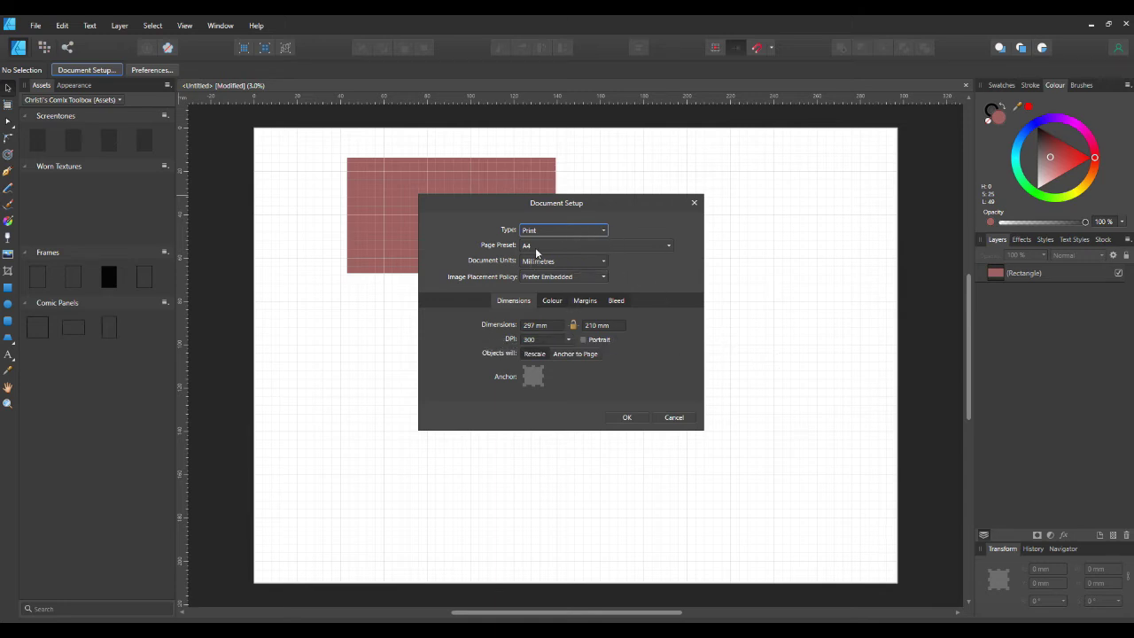
click(602, 232)
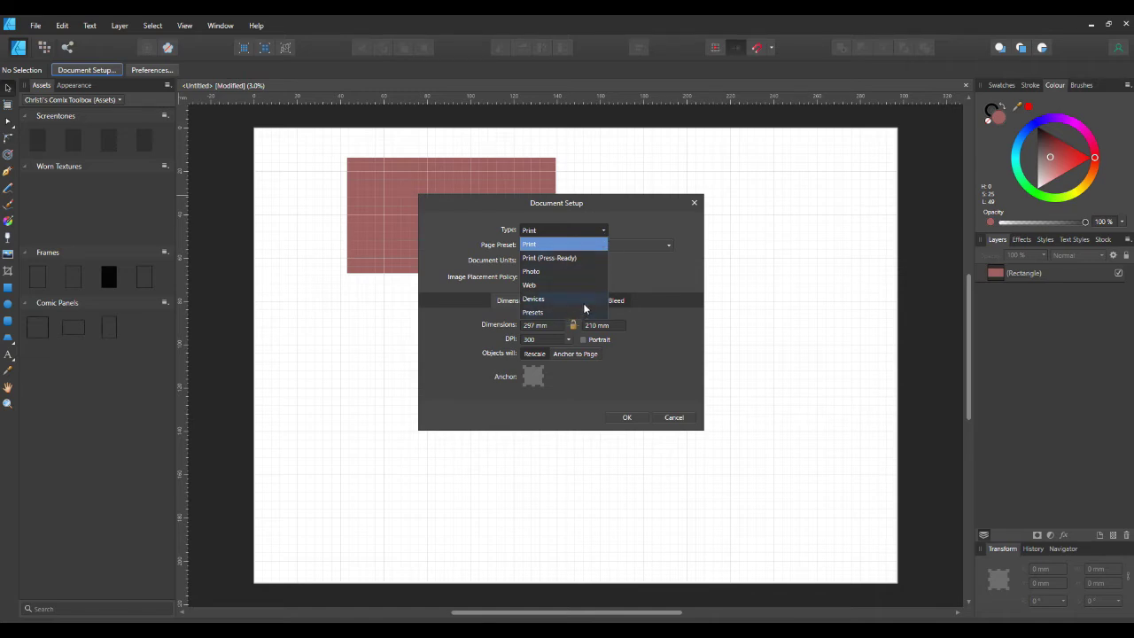
click(573, 243)
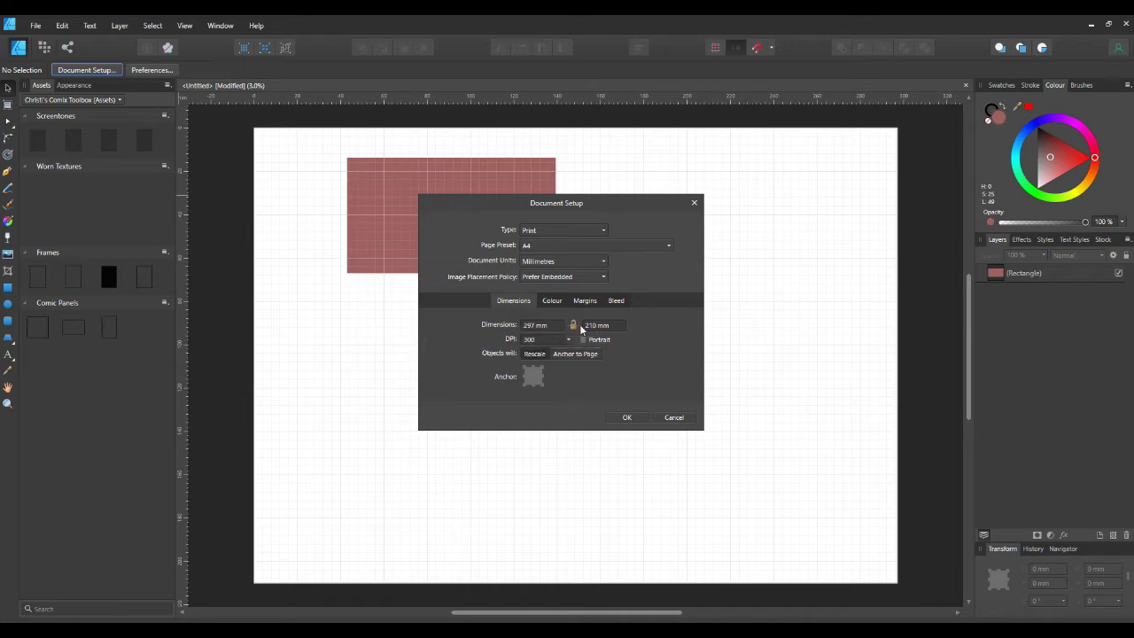
click(628, 418)
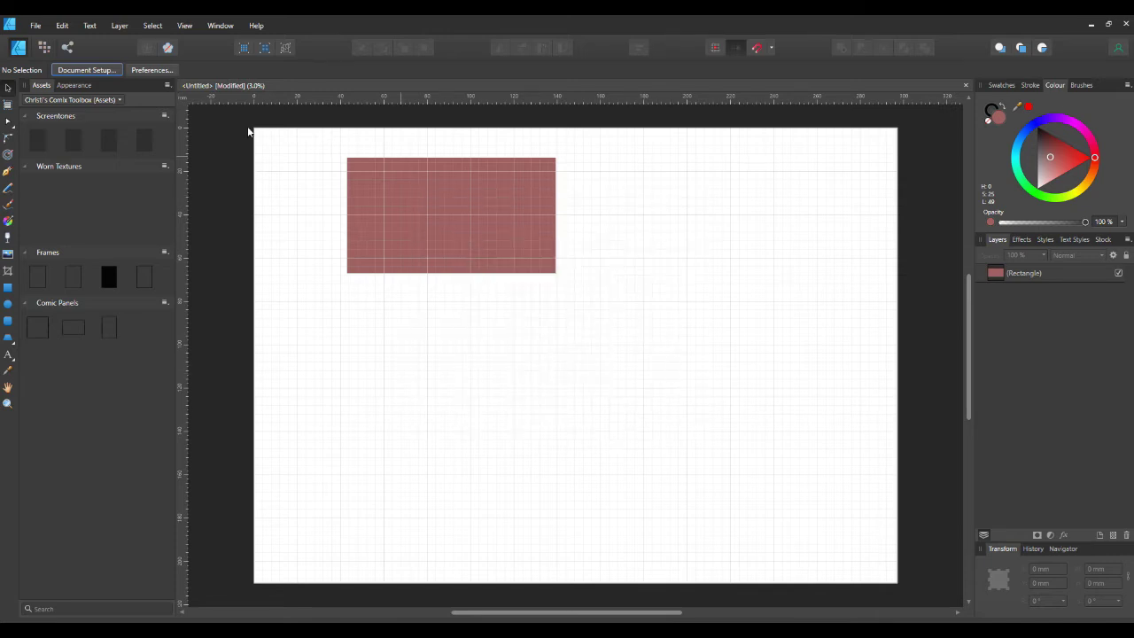
Examine the General and Performance preferences
click(158, 71)
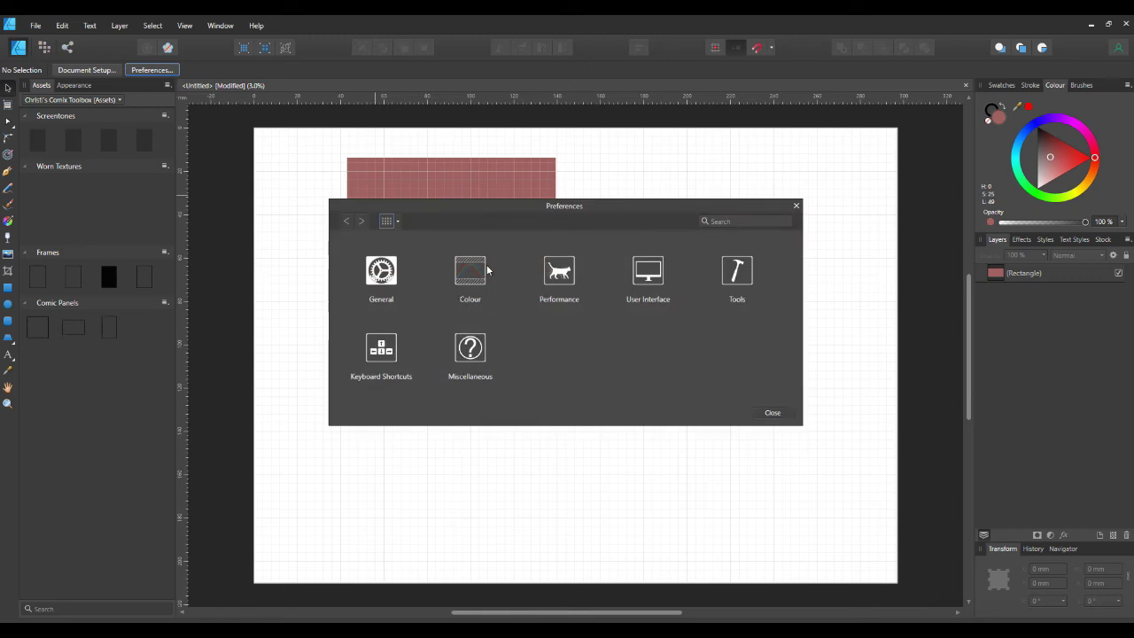
click(382, 271)
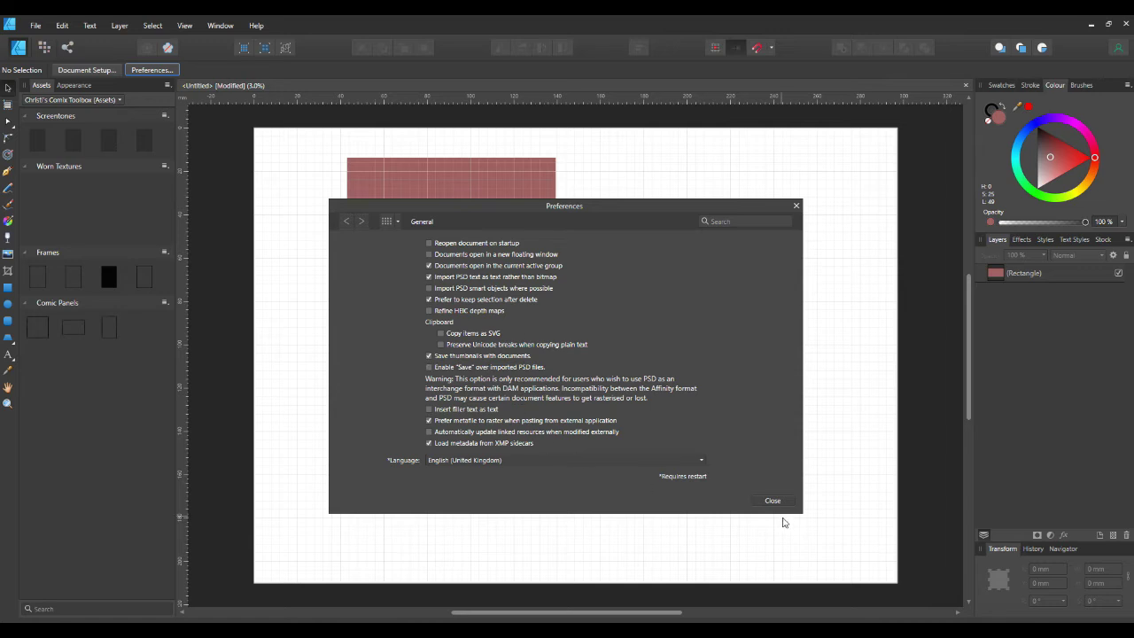
click(346, 221)
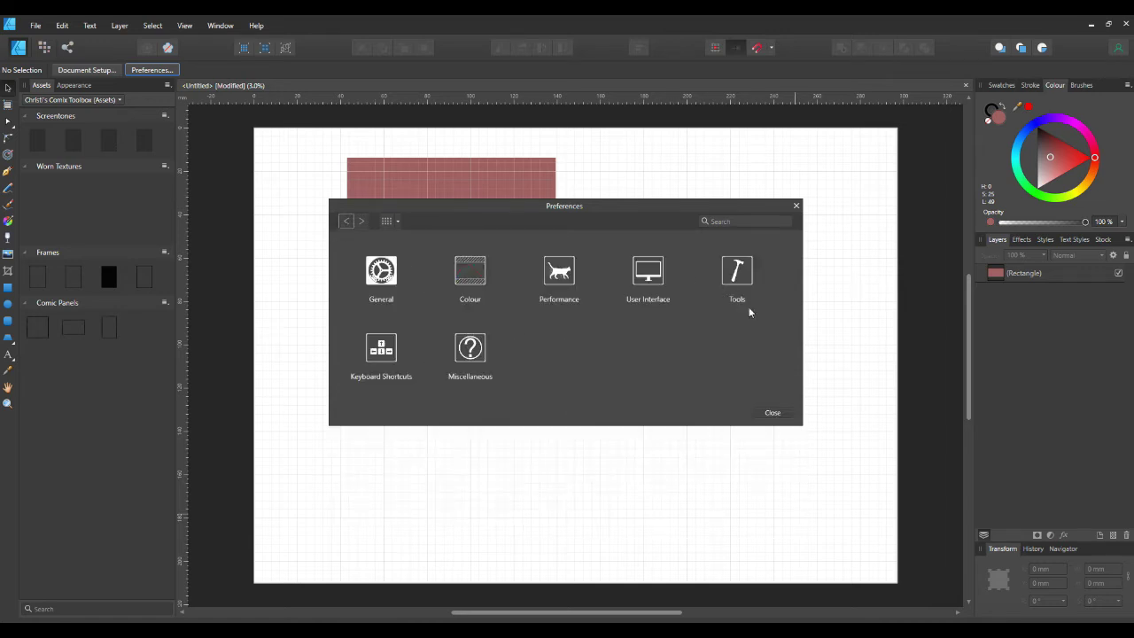
click(555, 268)
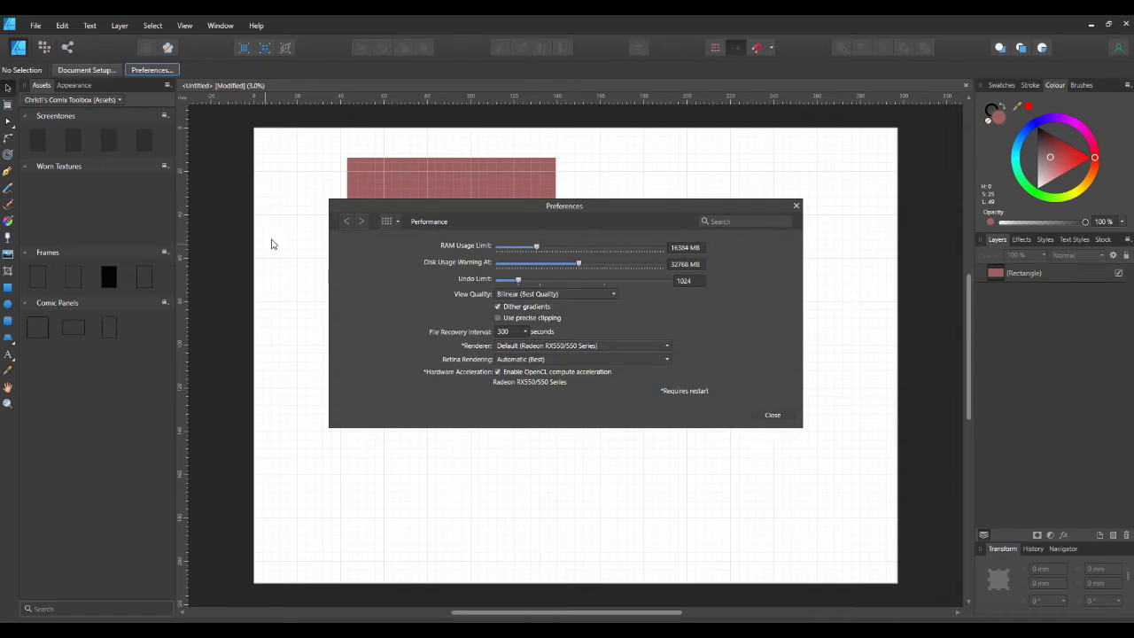
click(347, 221)
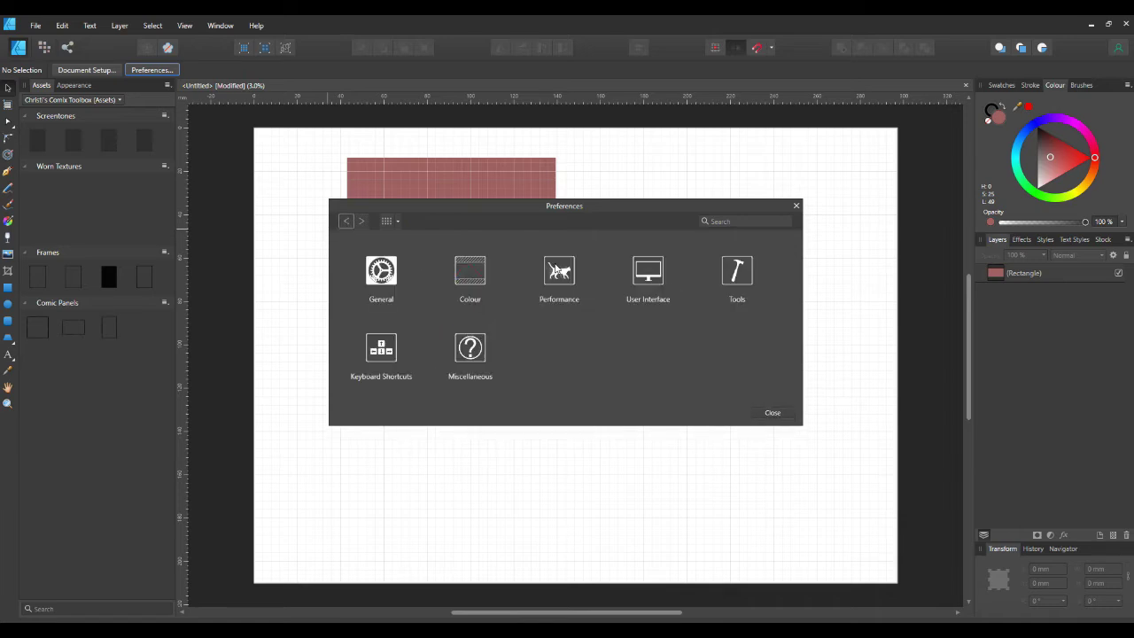
In the User Interface preferences, try the Light UI style and switch back to Dark
click(650, 273)
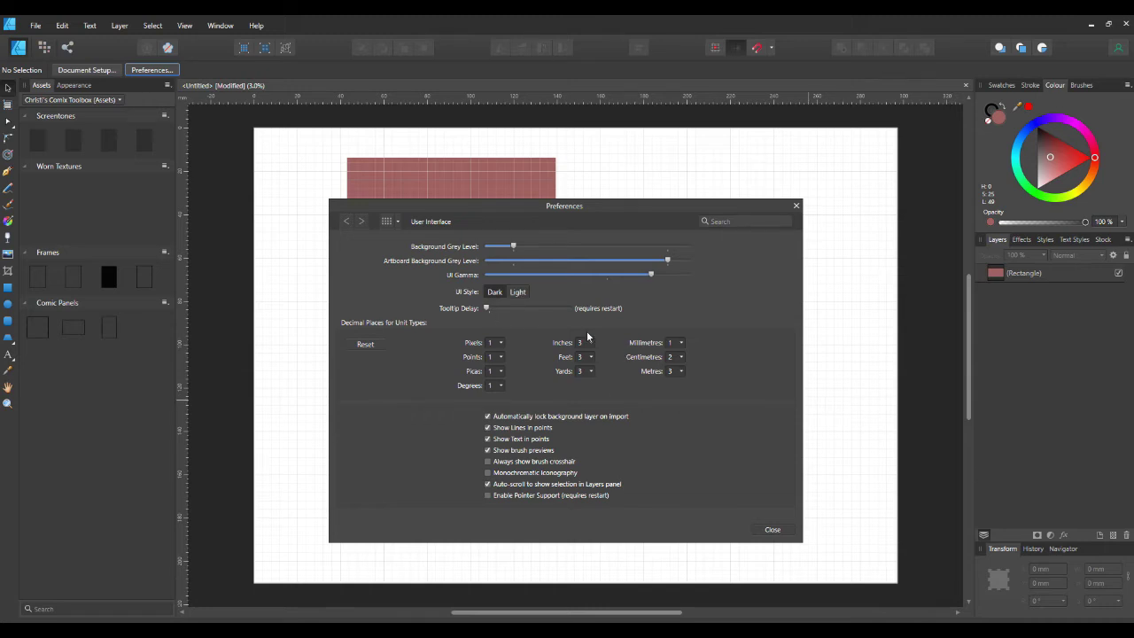
click(521, 294)
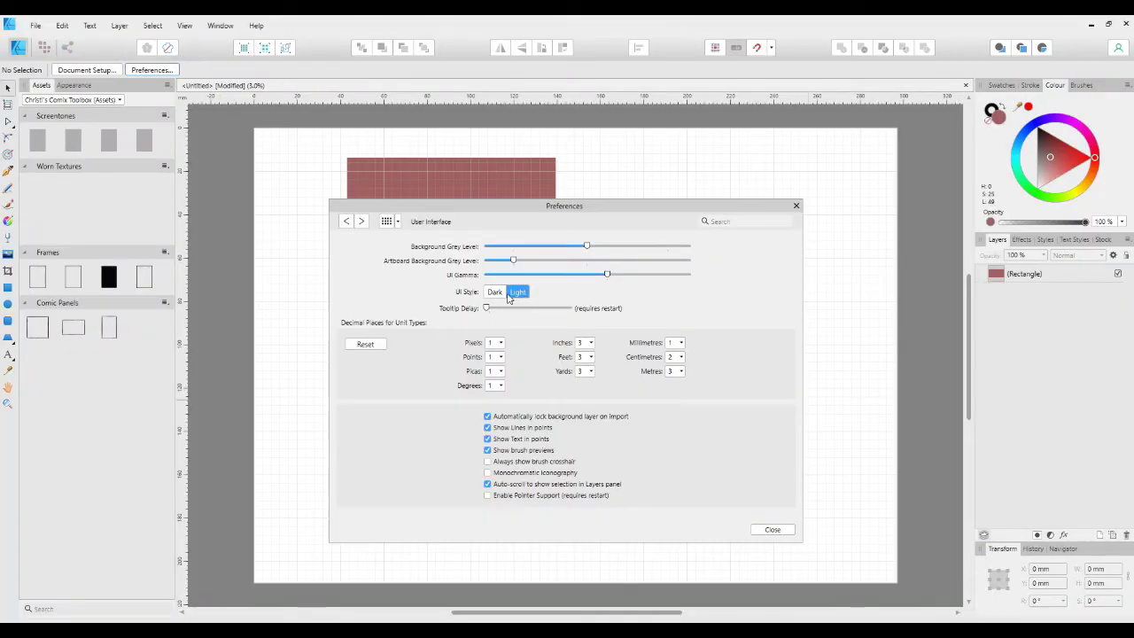
click(494, 293)
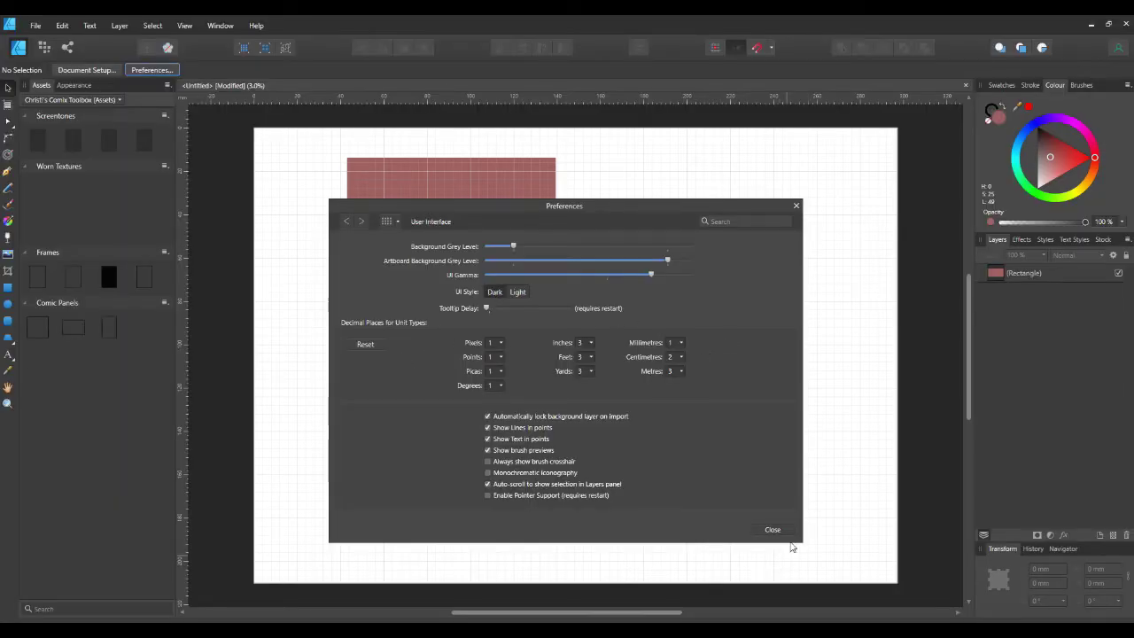
click(346, 222)
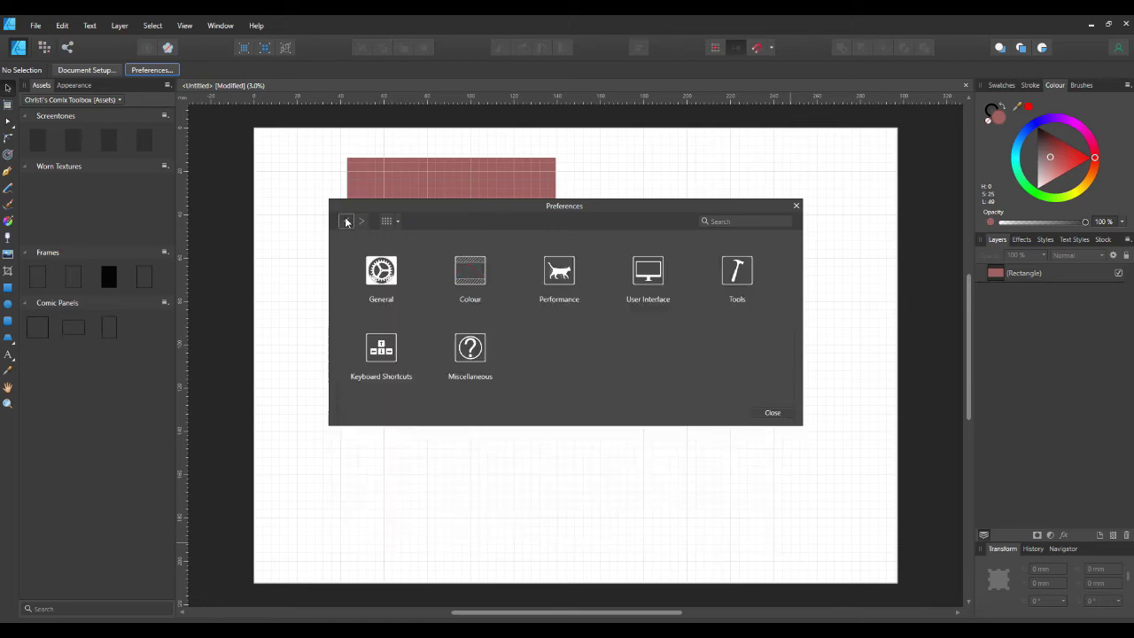
Examine the Tools, Keyboard Shortcuts and Miscellaneous preferences, and close the preferences
click(746, 282)
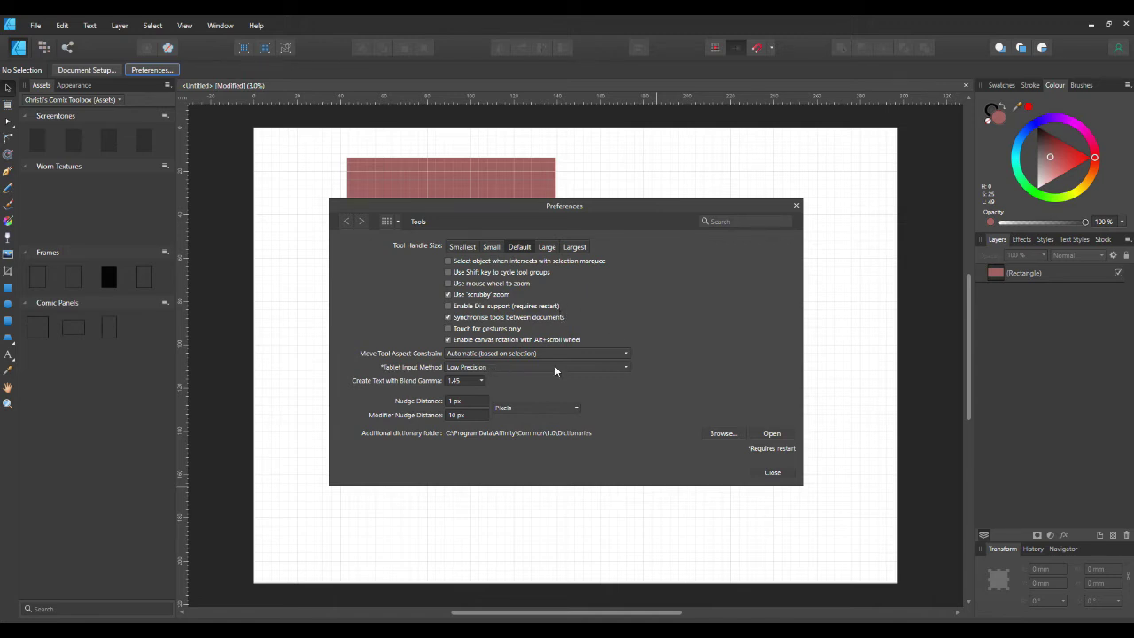
click(773, 475)
click(350, 223)
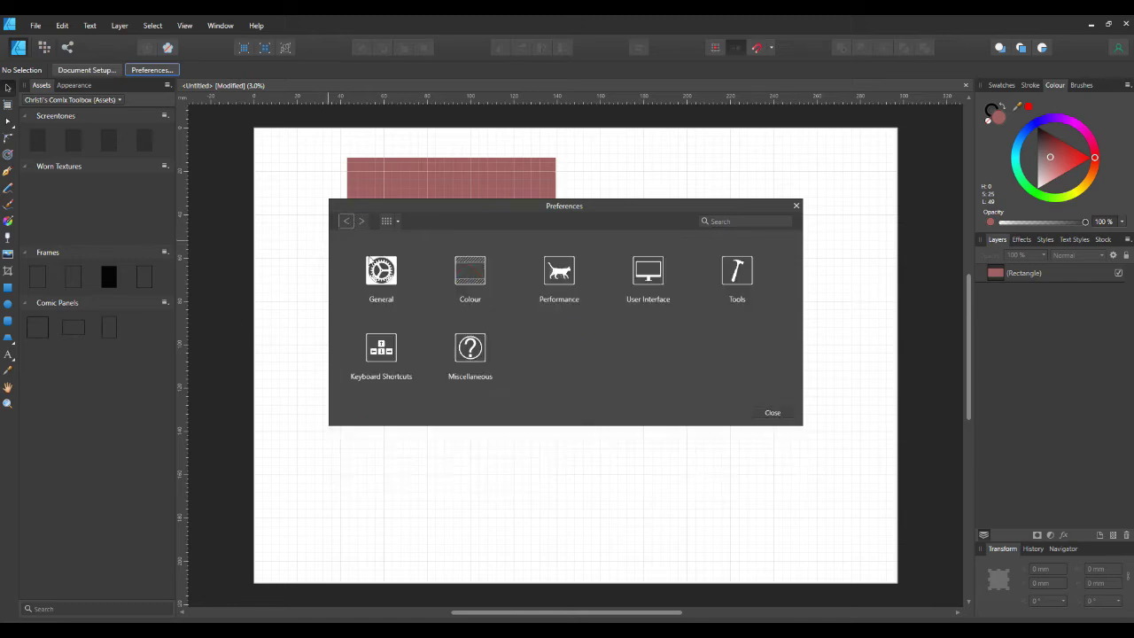
click(389, 355)
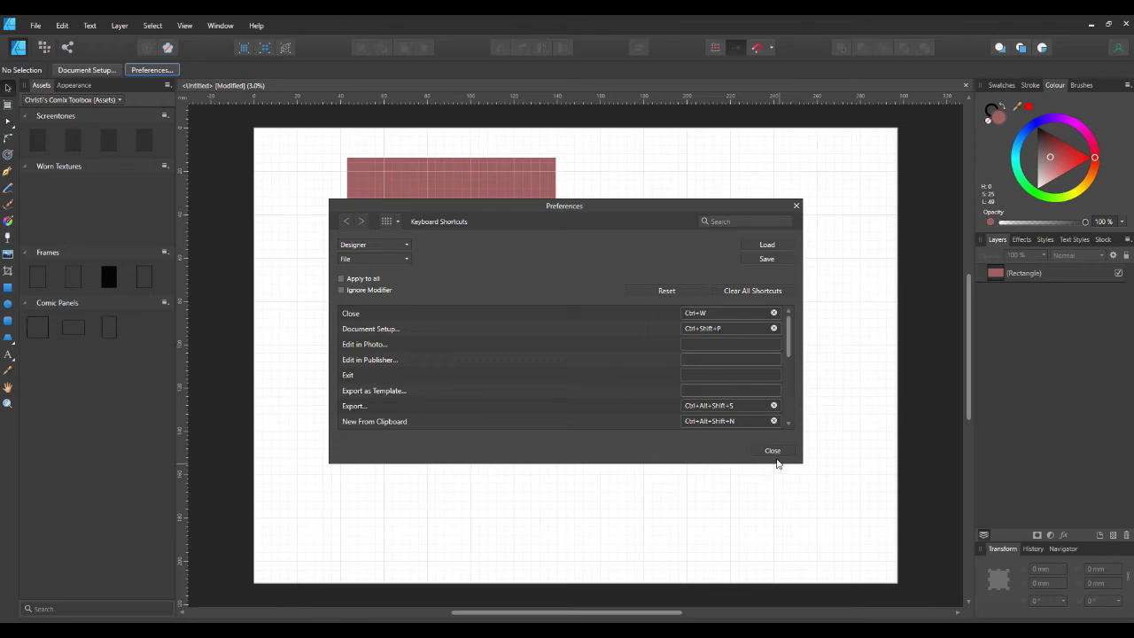
click(345, 222)
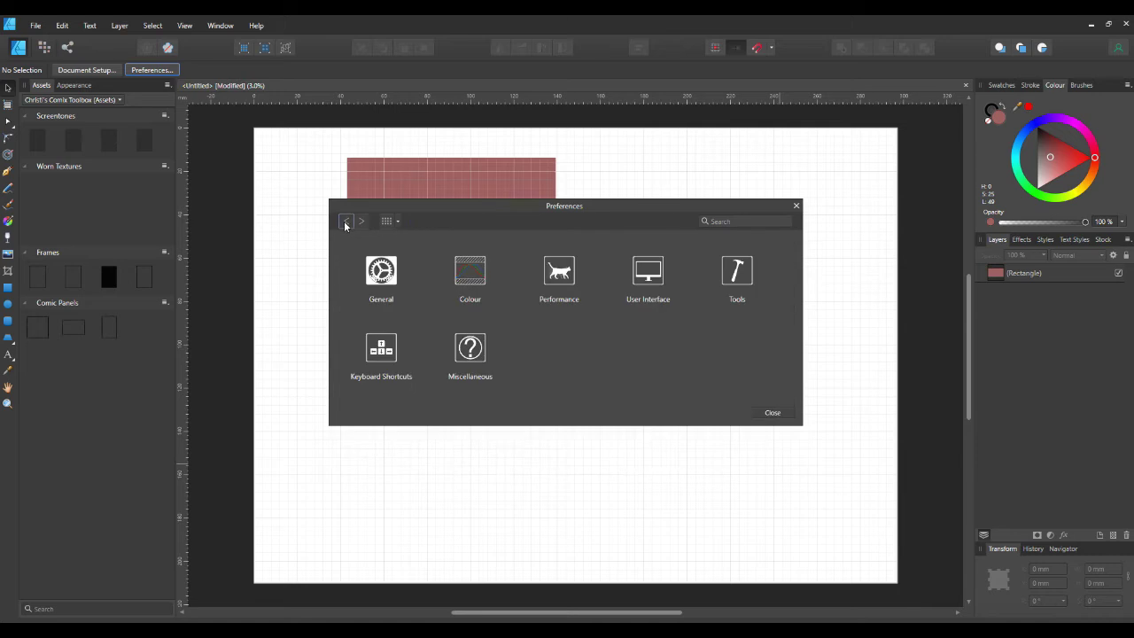
click(478, 358)
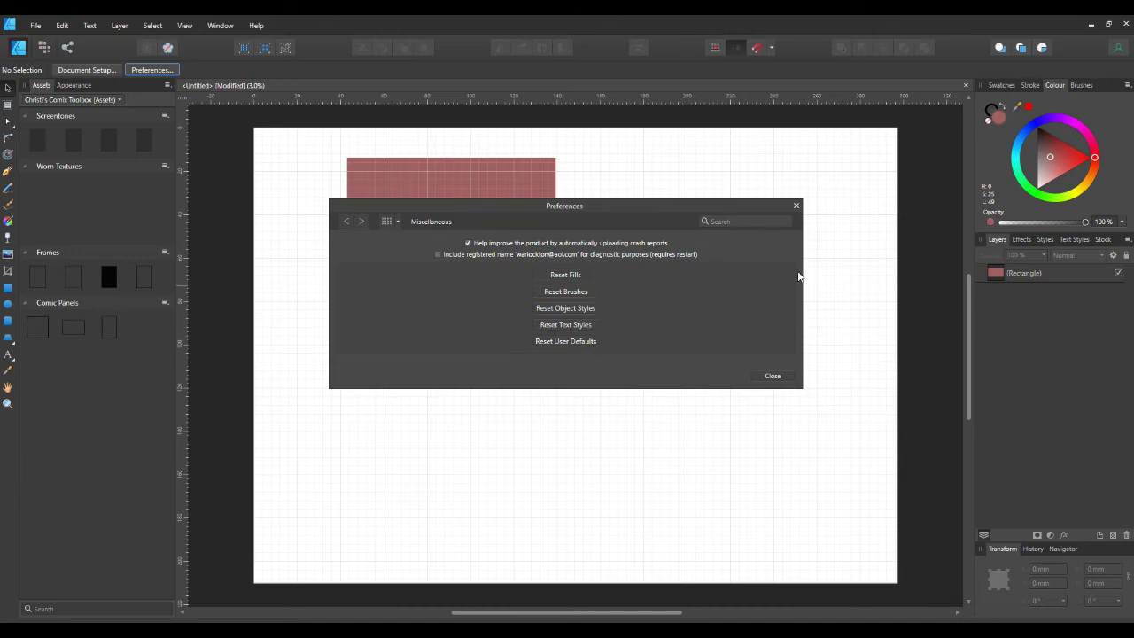
click(774, 379)
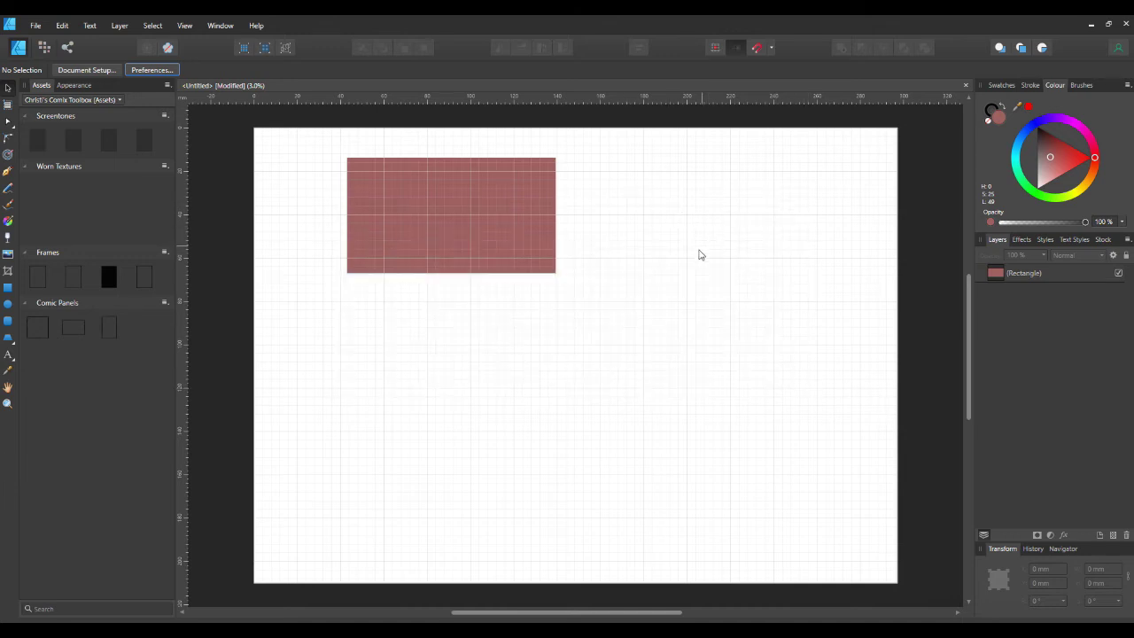
Delete the red rectangle from the page
right_click(482, 234)
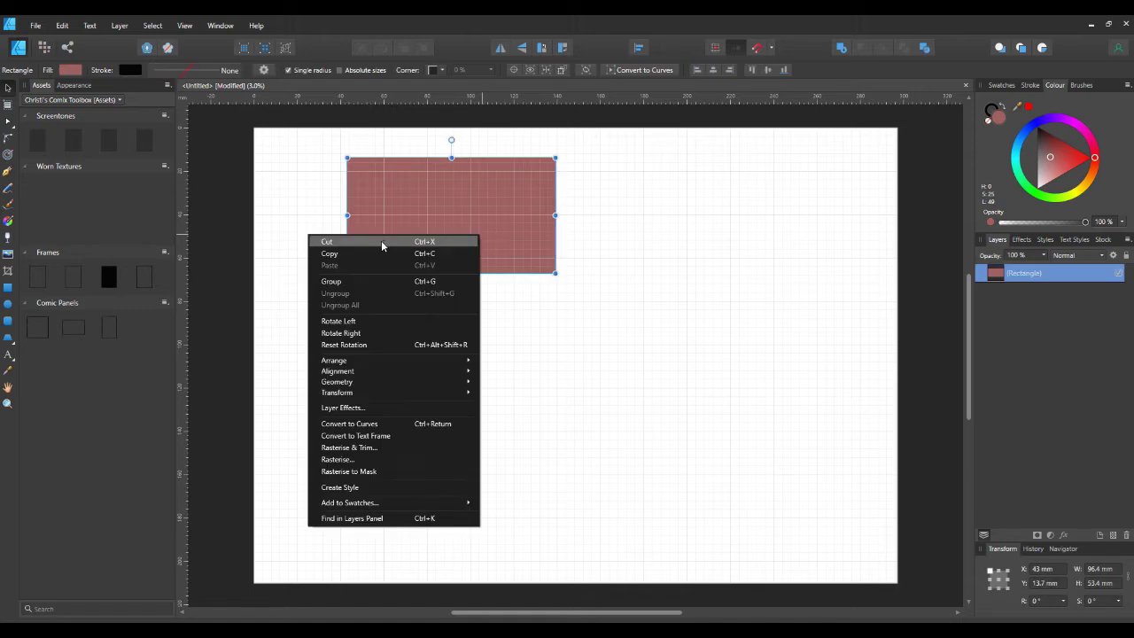
click(499, 189)
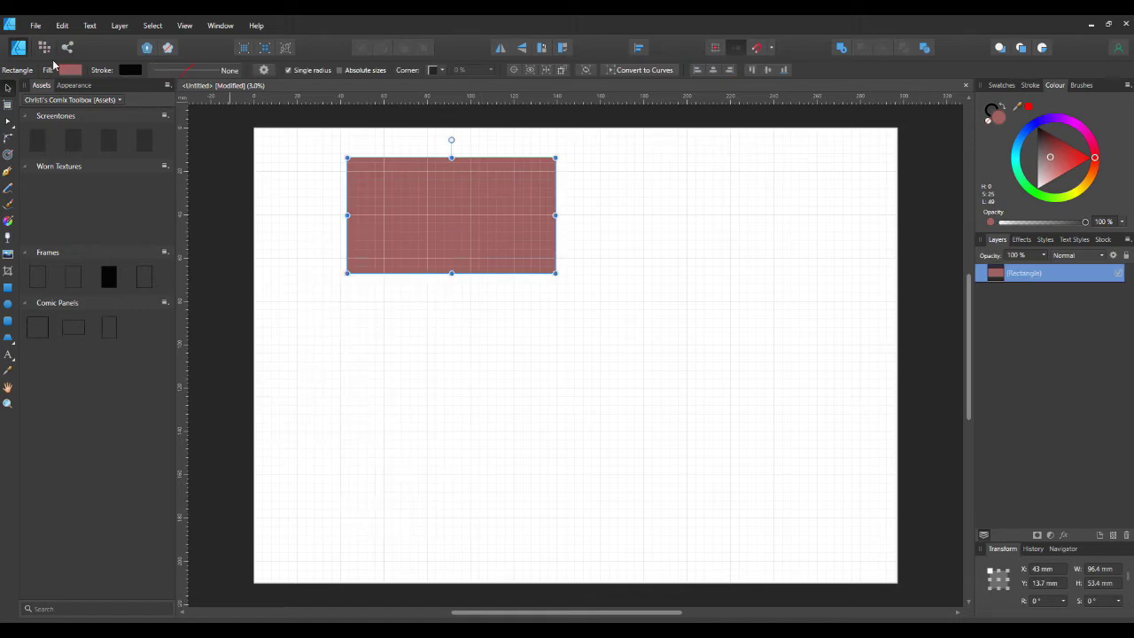
click(59, 26)
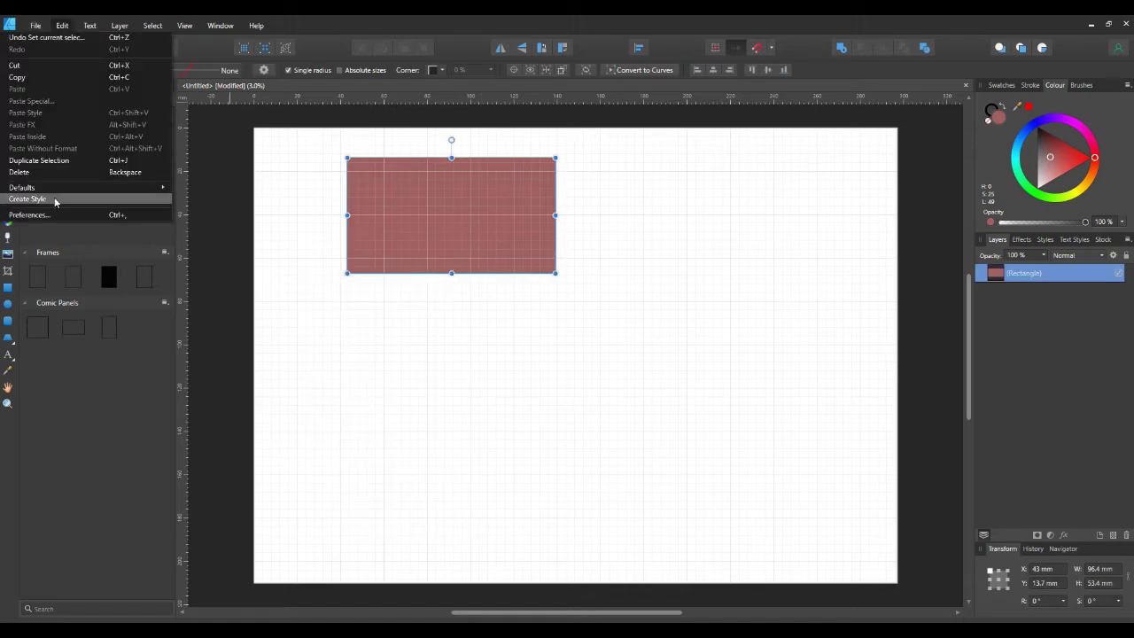
click(63, 174)
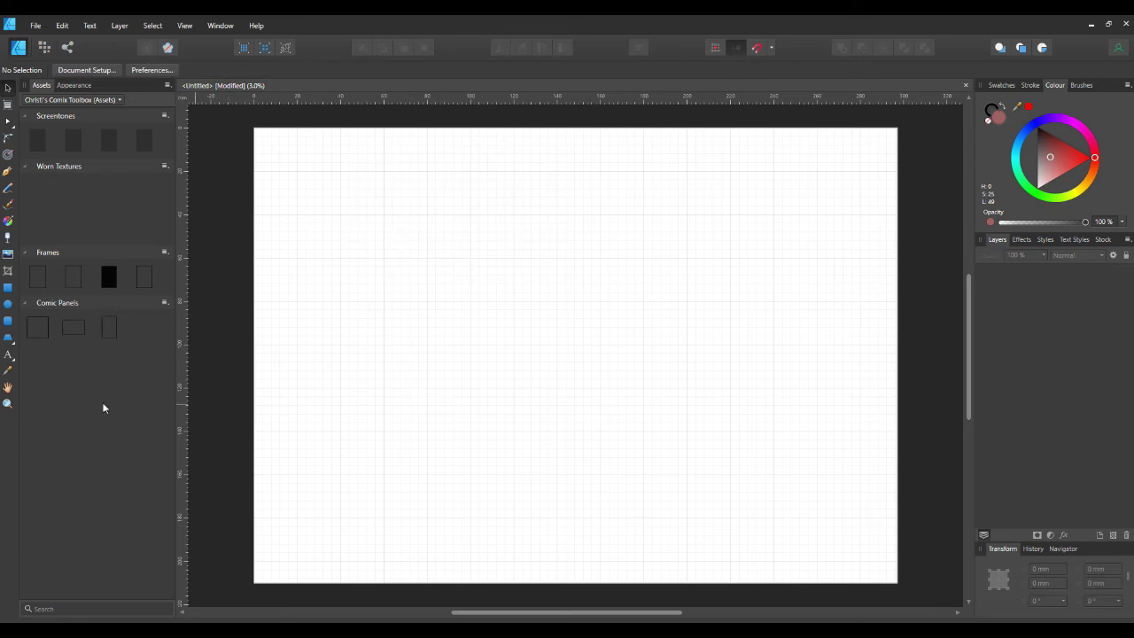
Add artistic text reading "Tony's Business Academy" in the upper part of the page, at about 69.3 pt
click(12, 360)
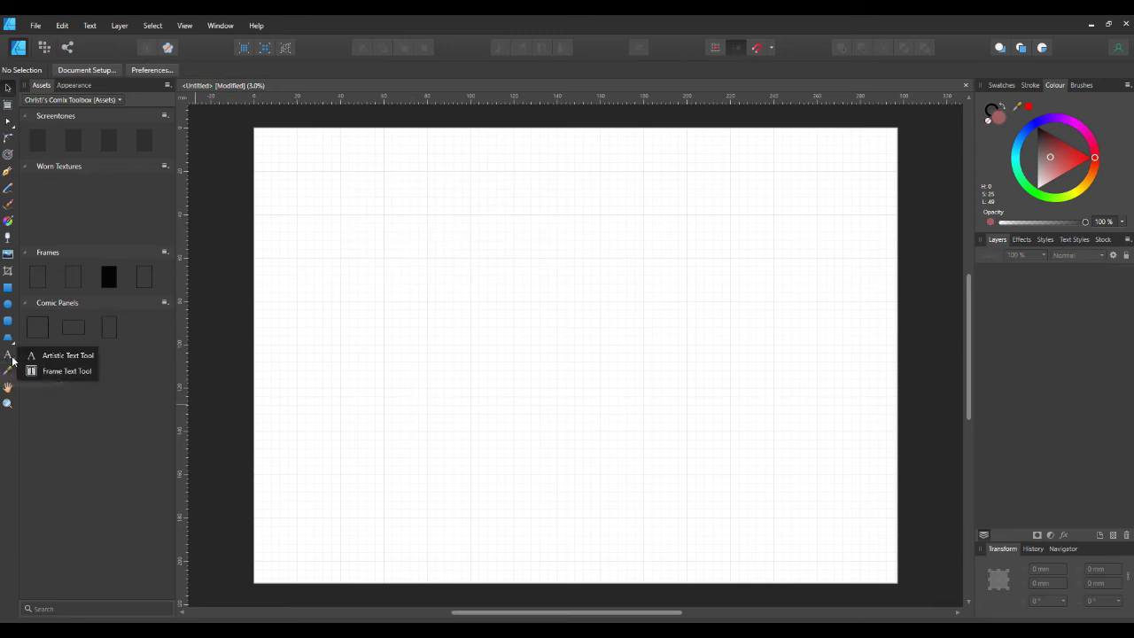
click(48, 355)
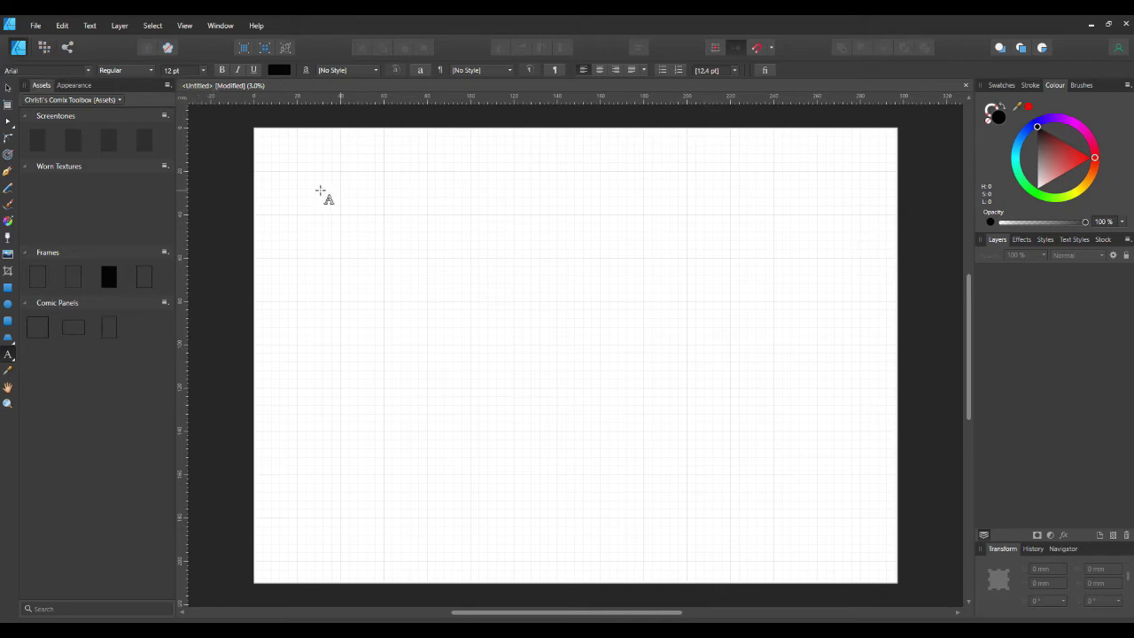
drag(301, 179, 329, 218)
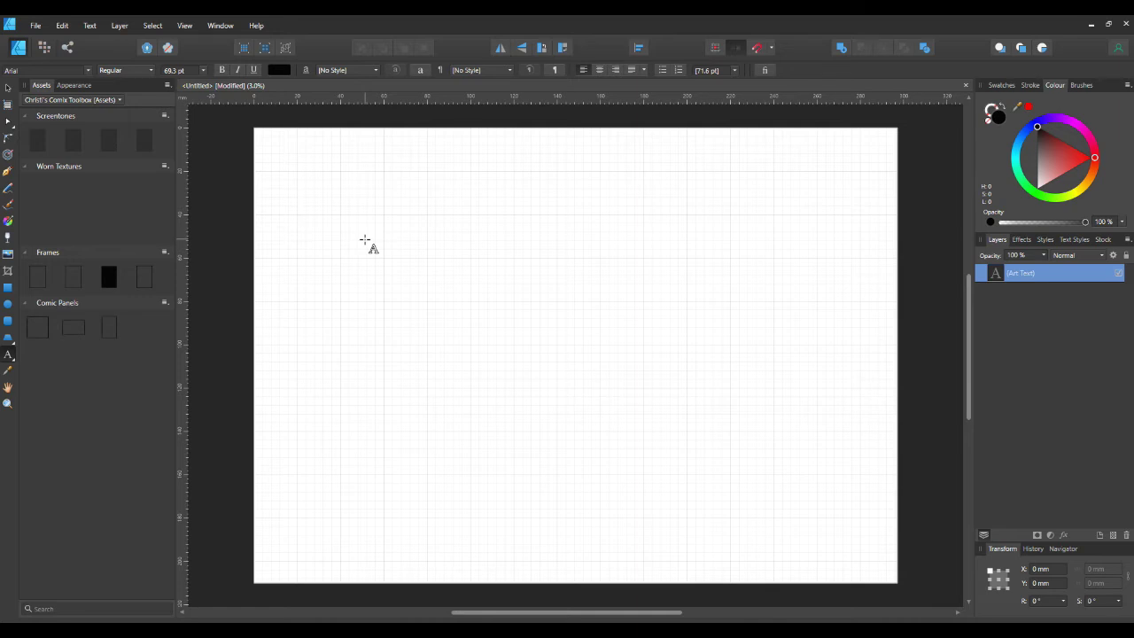
text(T)
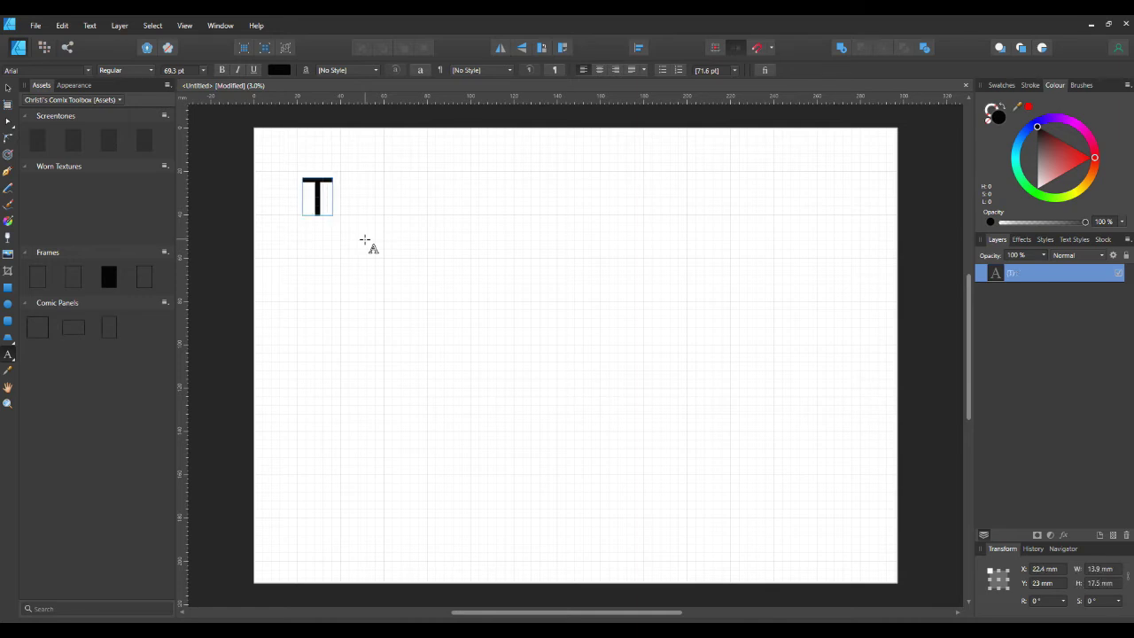
text(ony')
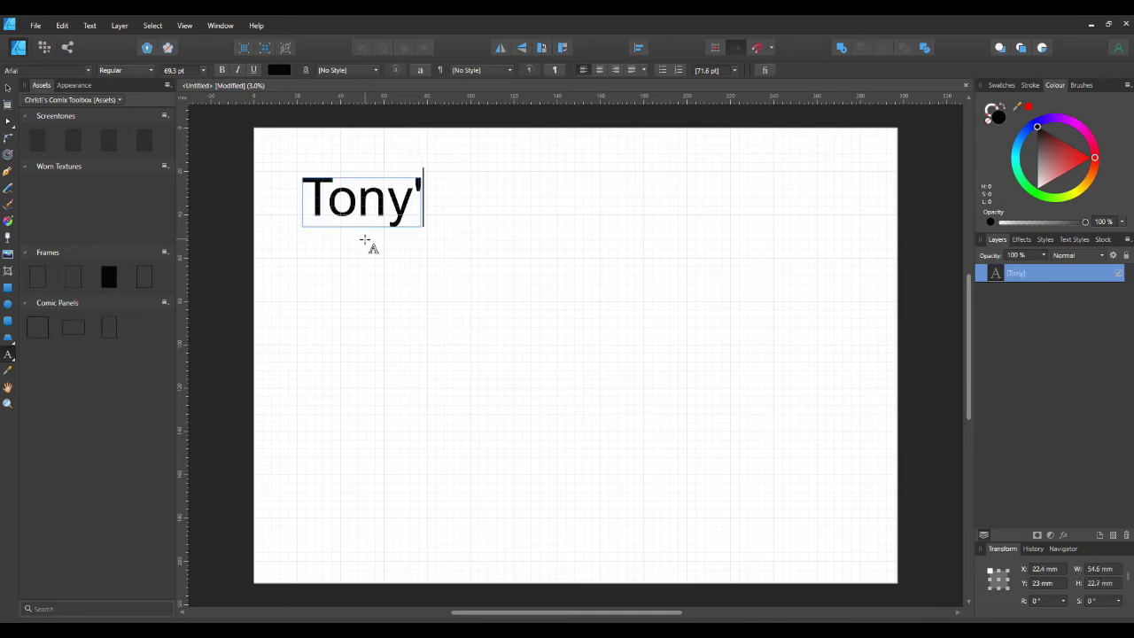
text(S)
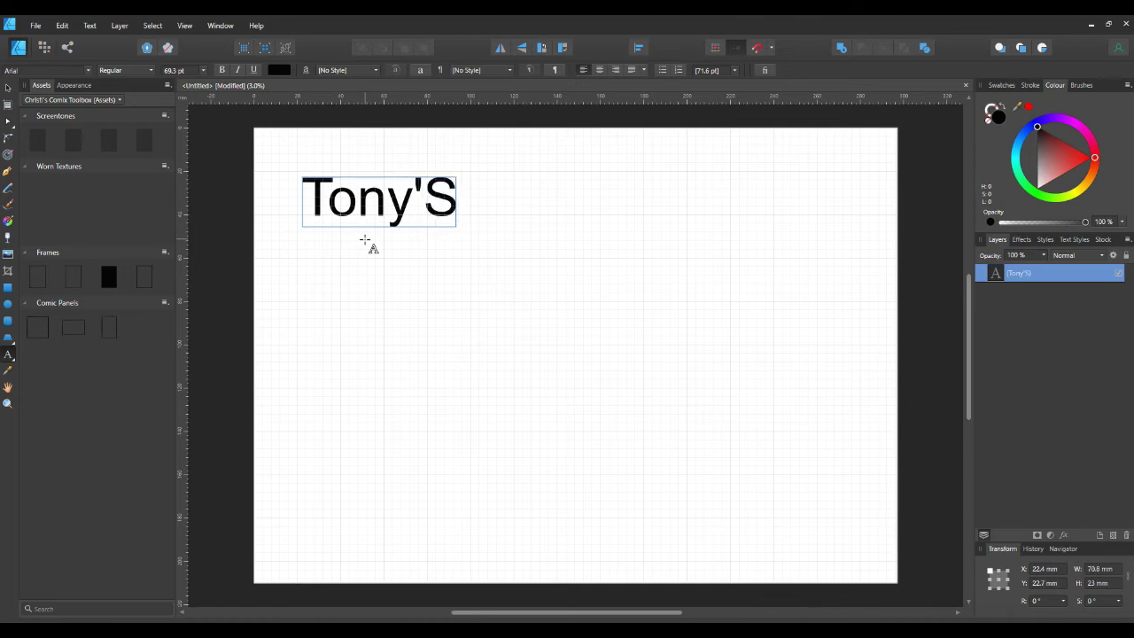
key(BackSpace)
text(s )
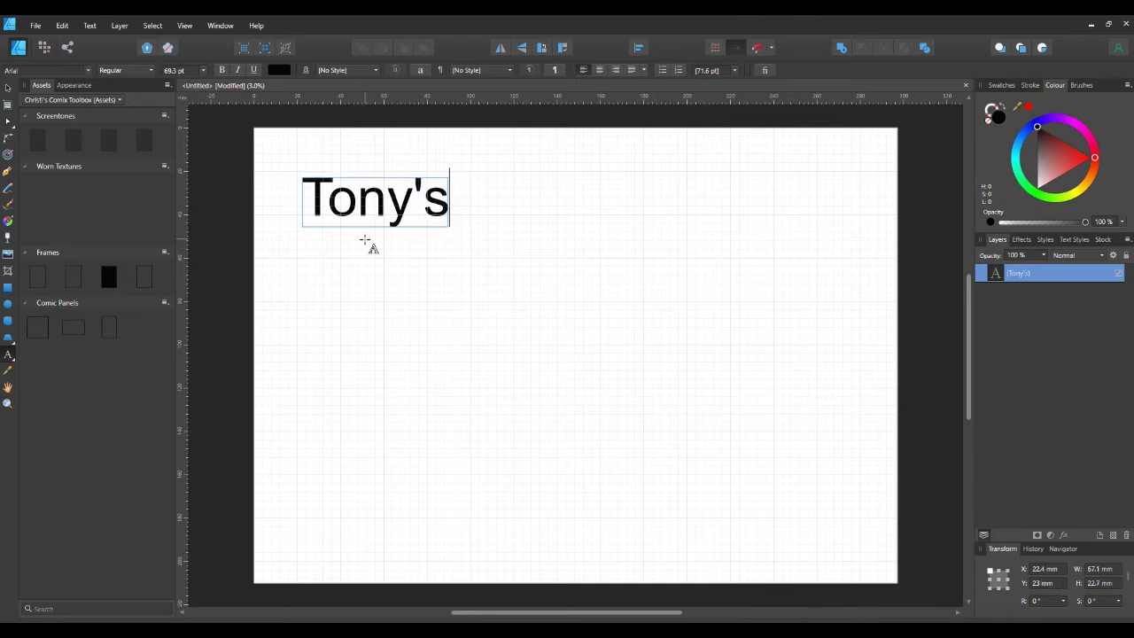
text(Bus)
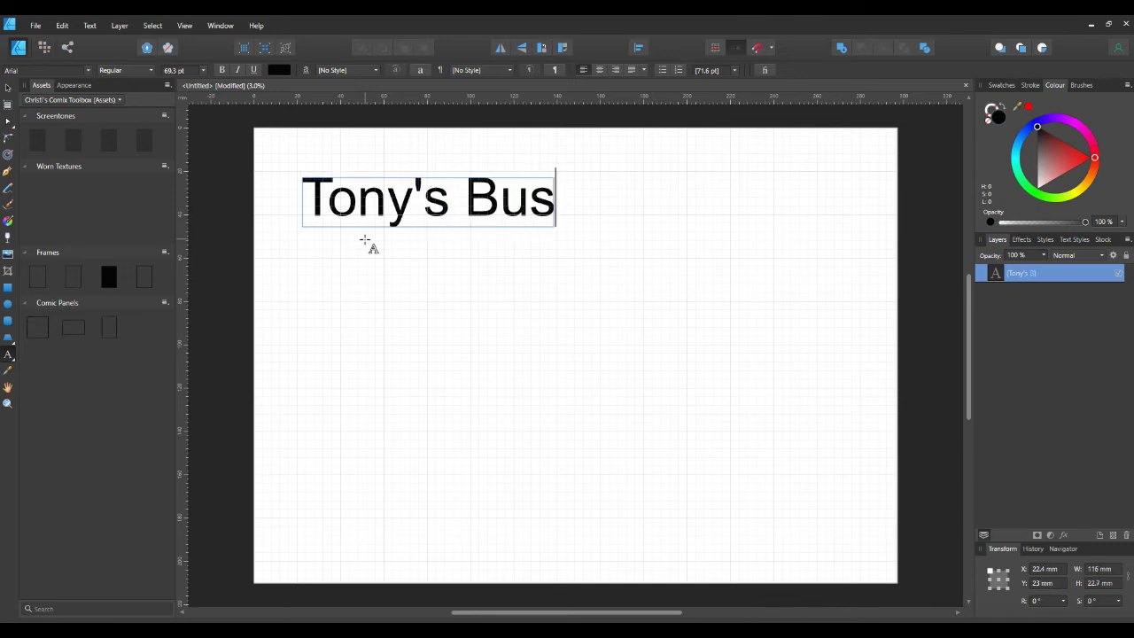
text(ines)
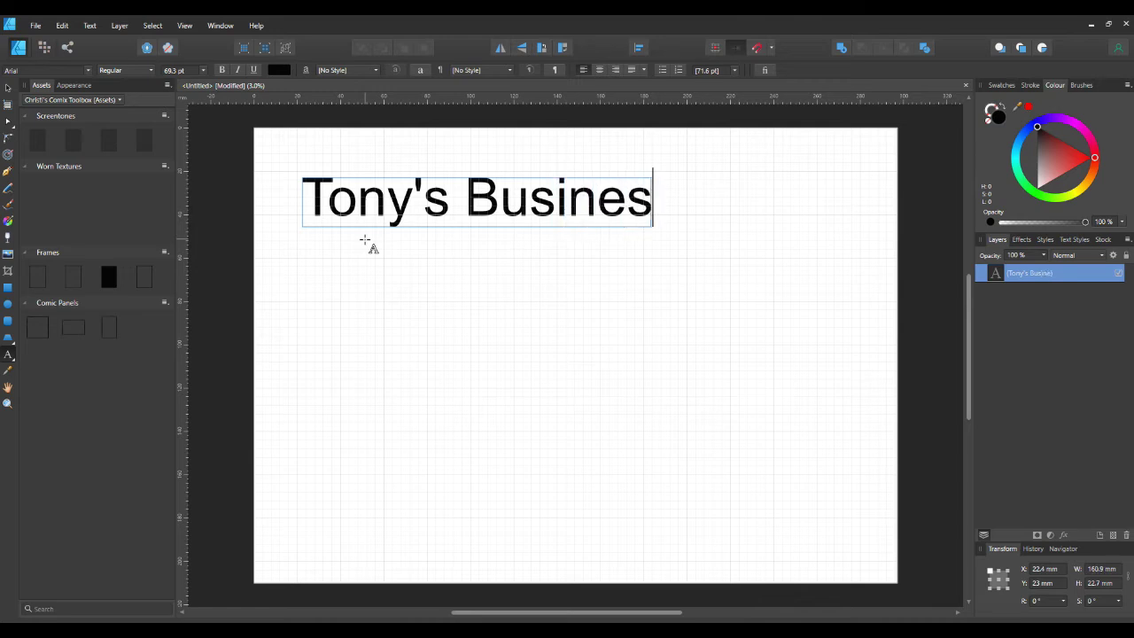
text(s A)
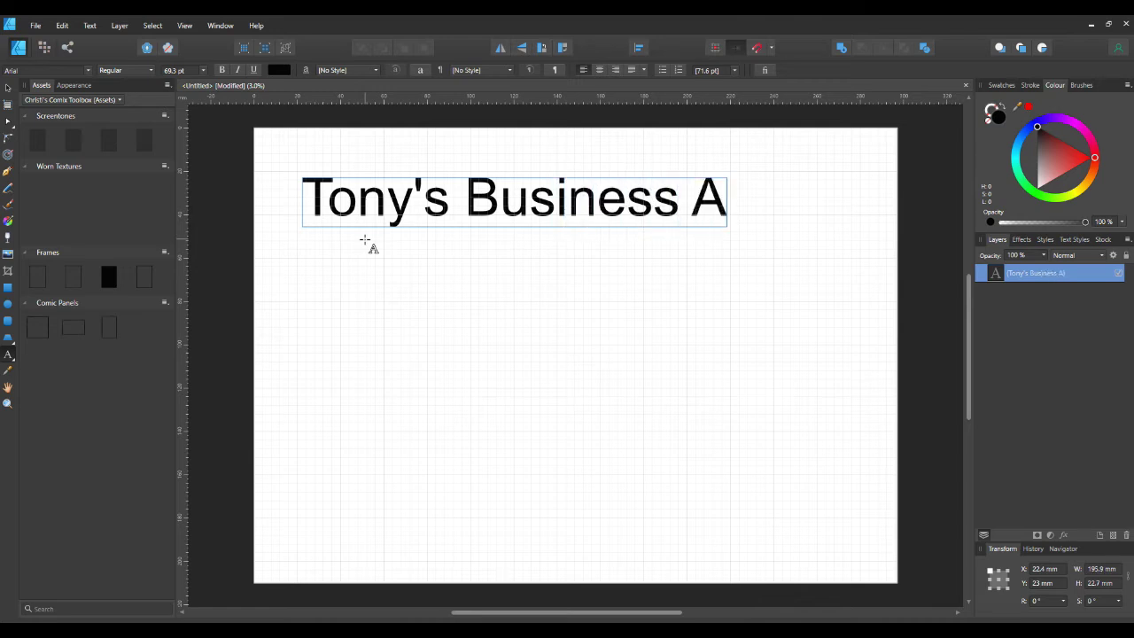
text(cademy)
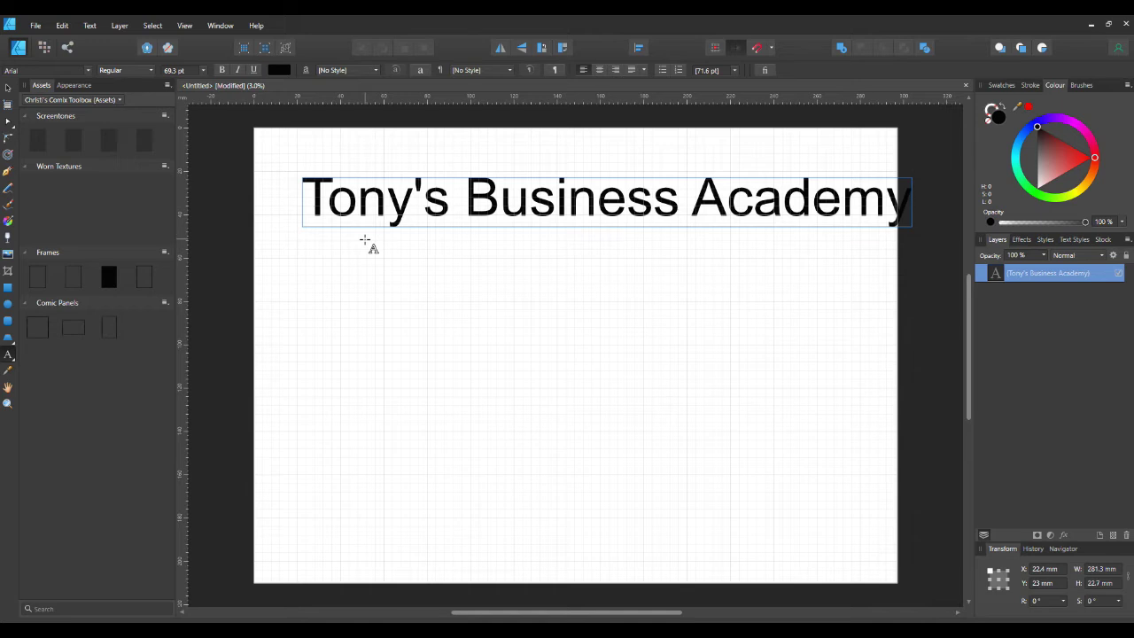
Move the title text up near the page's upper-left corner, to about X 11.5 mm, Y 11.8 mm
key(Escape)
drag(302, 211, 276, 197)
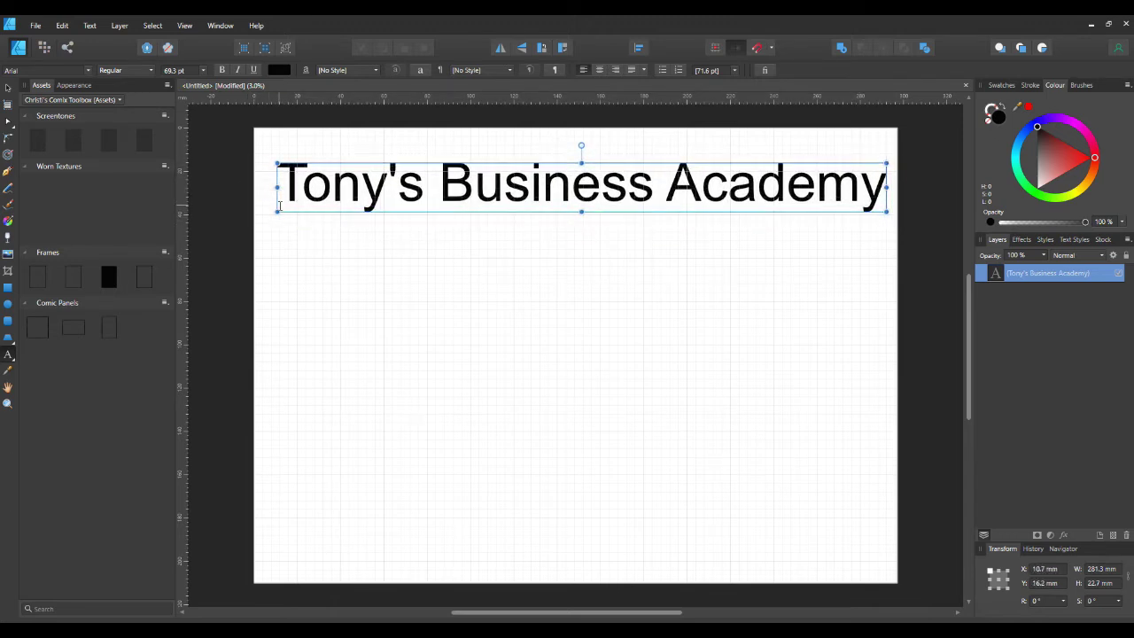
mouse_move(302, 202)
mouse_down()
mouse_move(275, 201)
mouse_move(308, 199)
mouse_up()
click(313, 192)
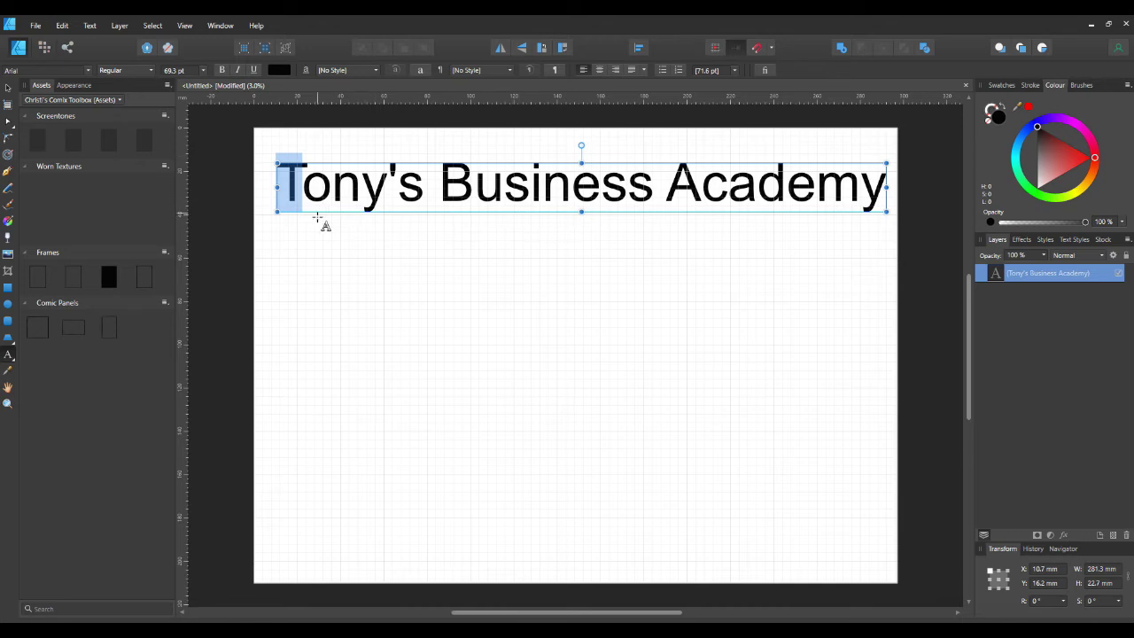
click(401, 286)
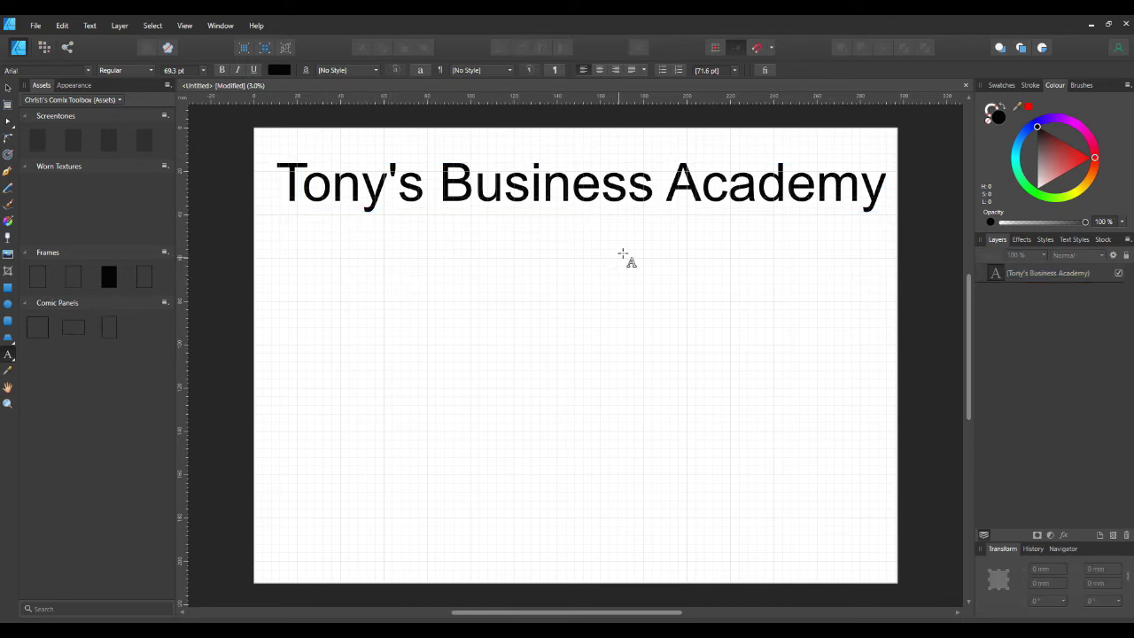
click(7, 87)
mouse_move(574, 189)
mouse_down()
mouse_move(552, 228)
mouse_move(591, 171)
mouse_move(579, 174)
mouse_up()
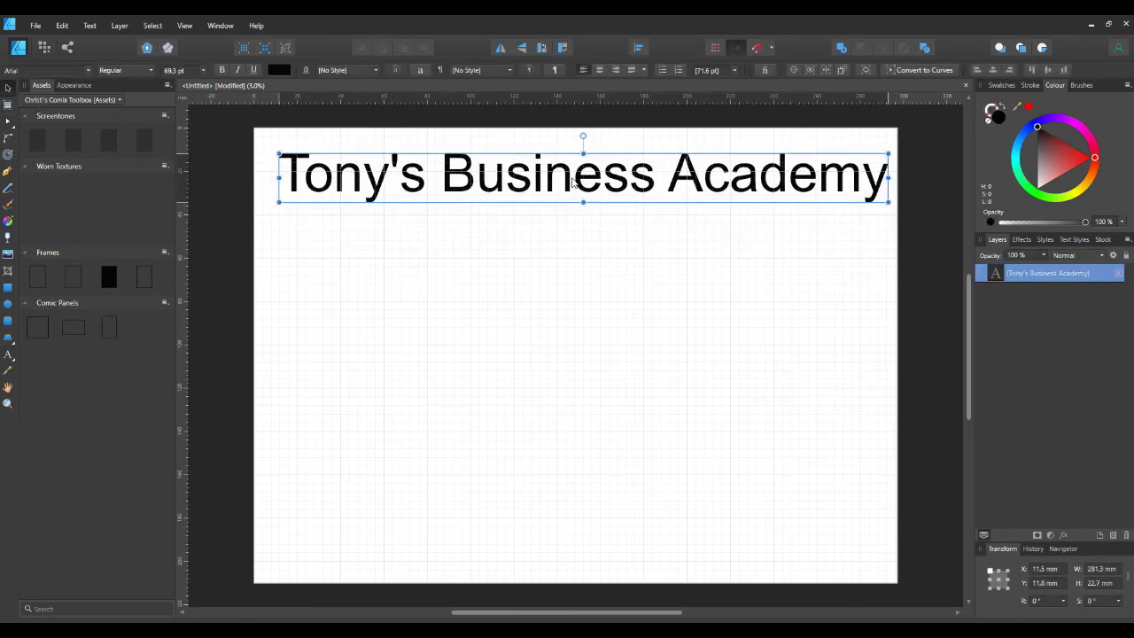
Select the first word of the title and examine the font styles available for Arial
double_click(433, 191)
drag(428, 188, 276, 187)
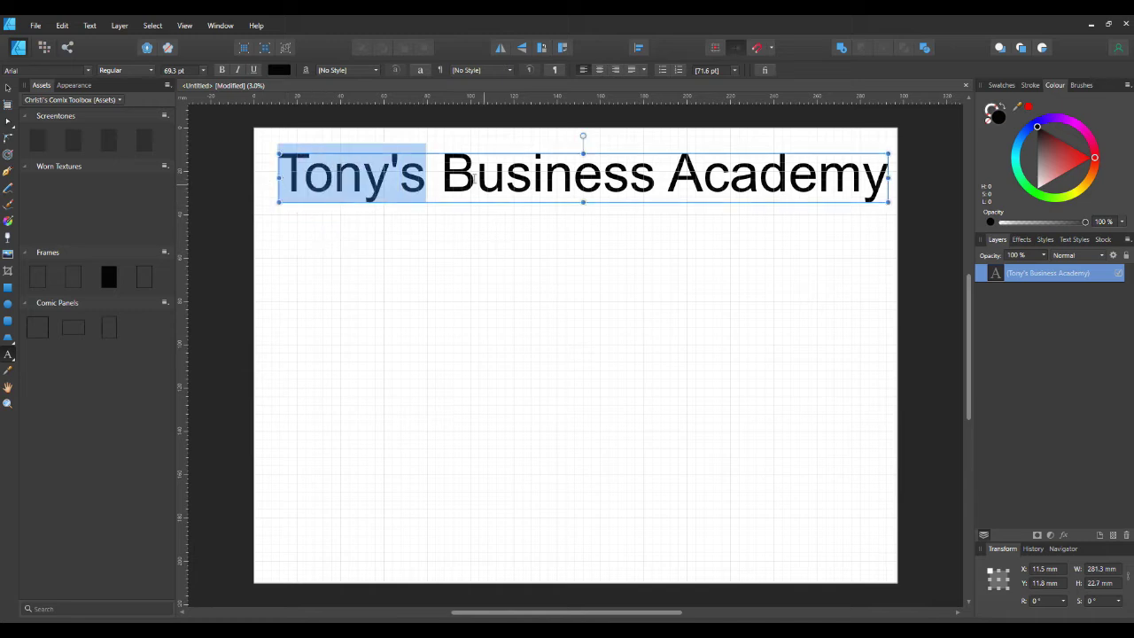
click(435, 188)
key(Left)
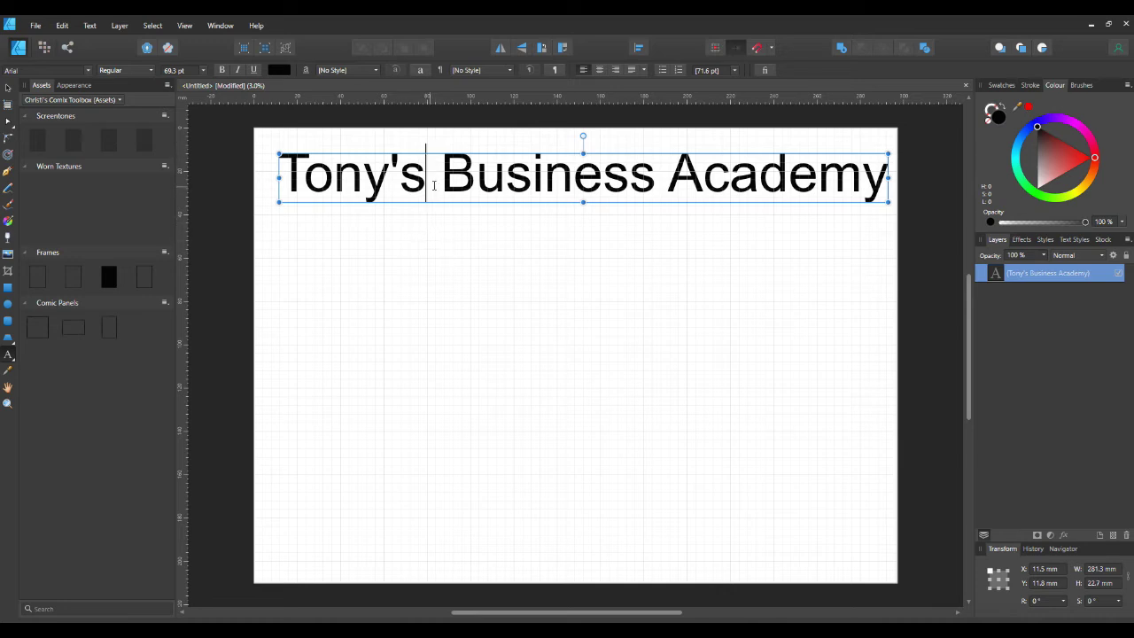
drag(435, 185, 268, 181)
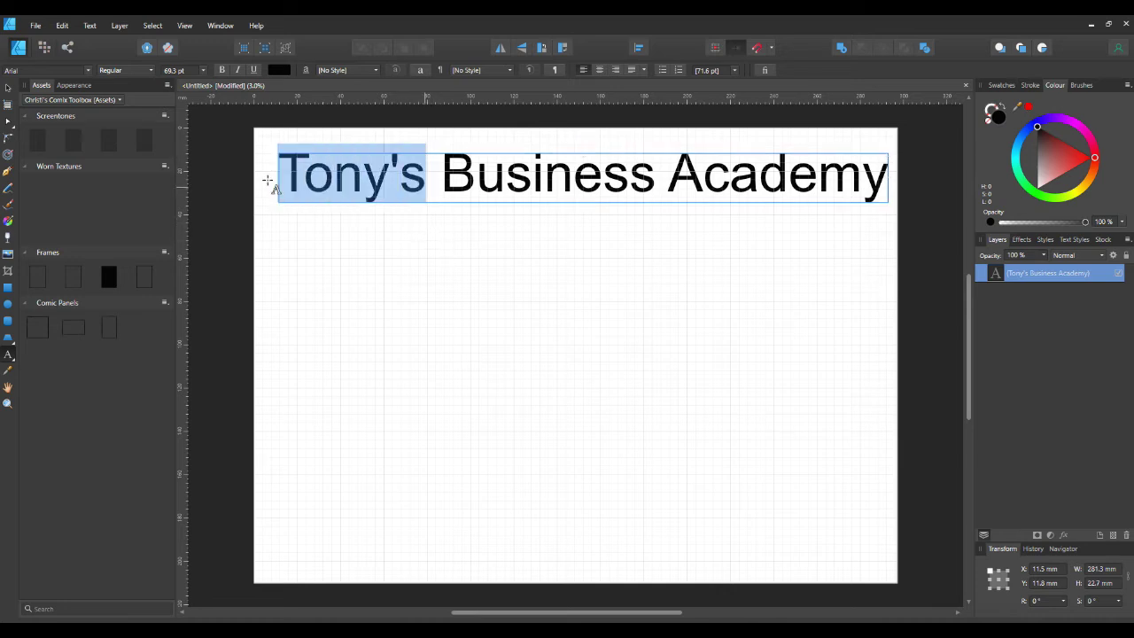
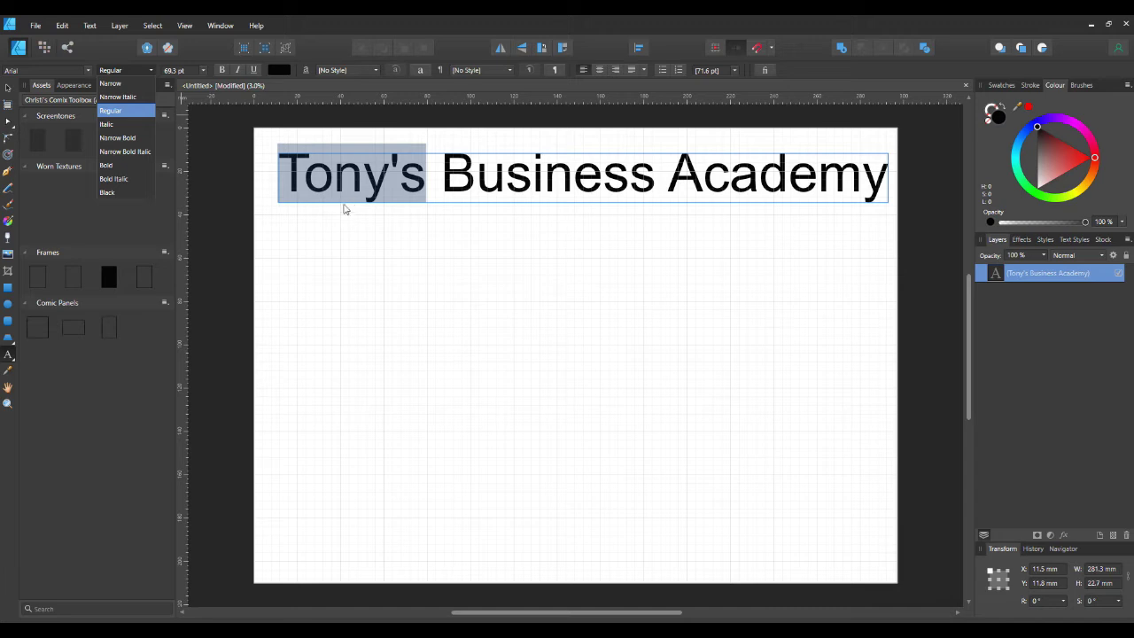
click(210, 142)
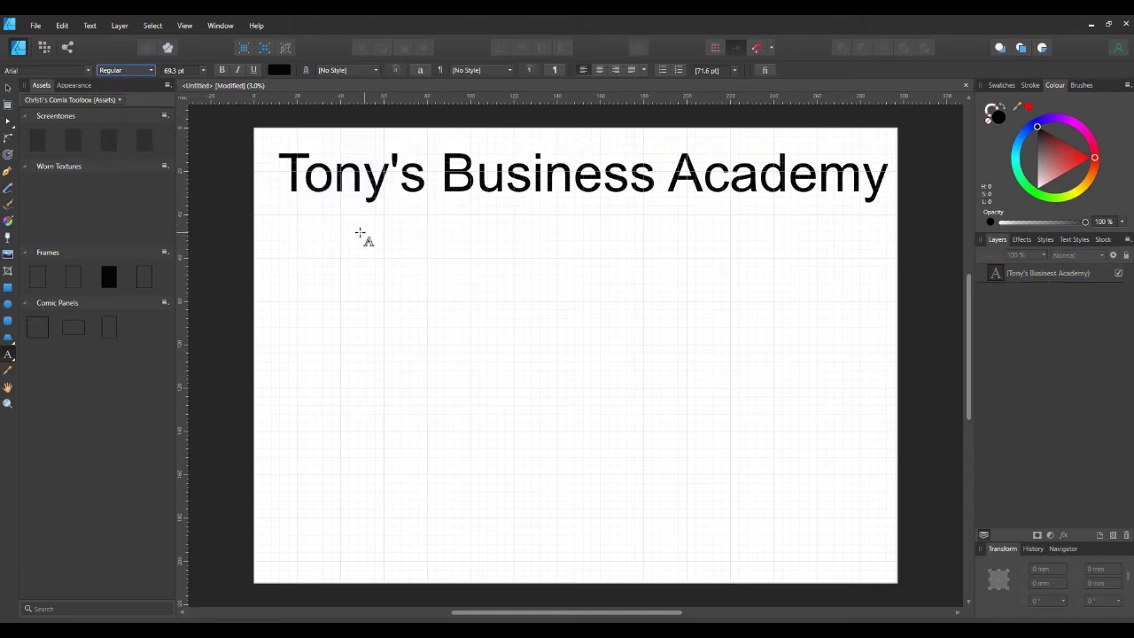
With no text selected, set the text tool's font to AR HERMANN in Regular style
click(36, 70)
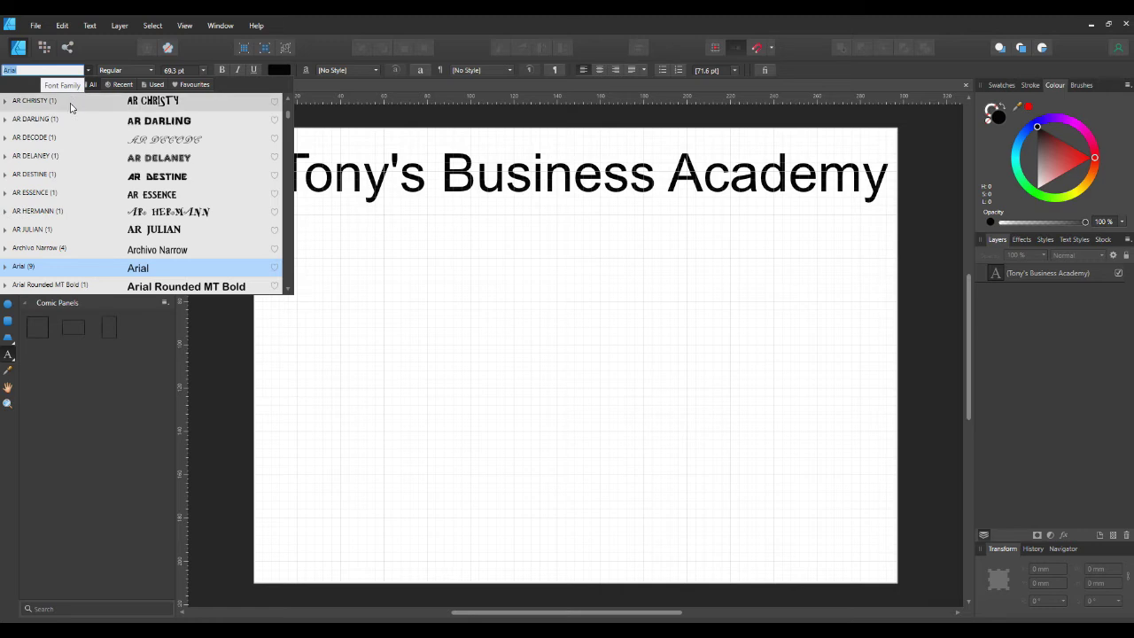
click(177, 212)
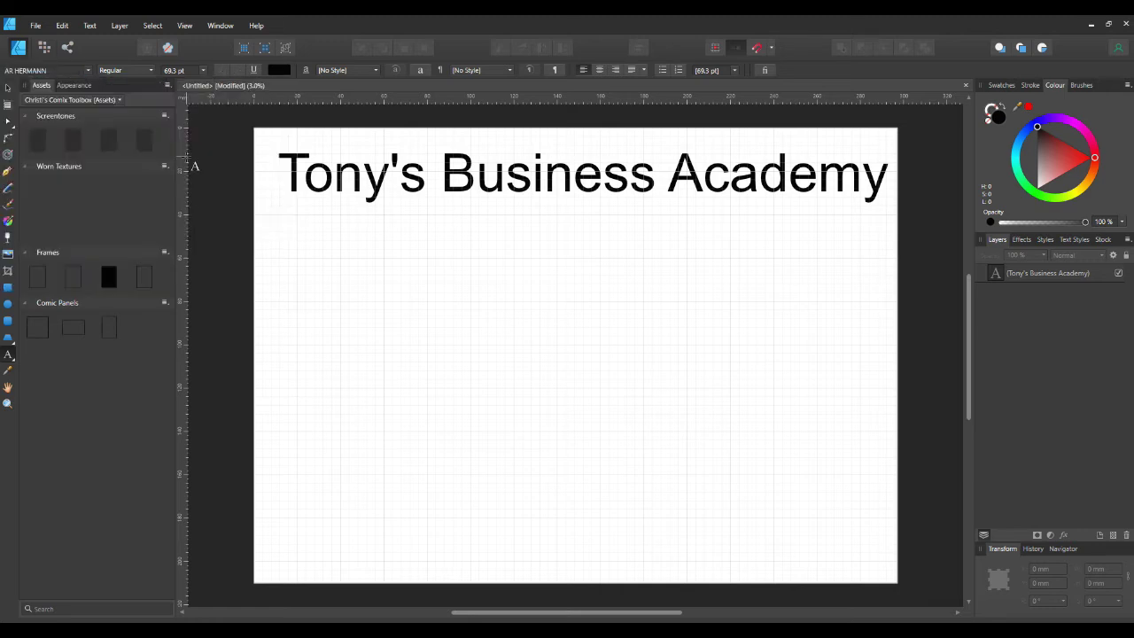
click(153, 71)
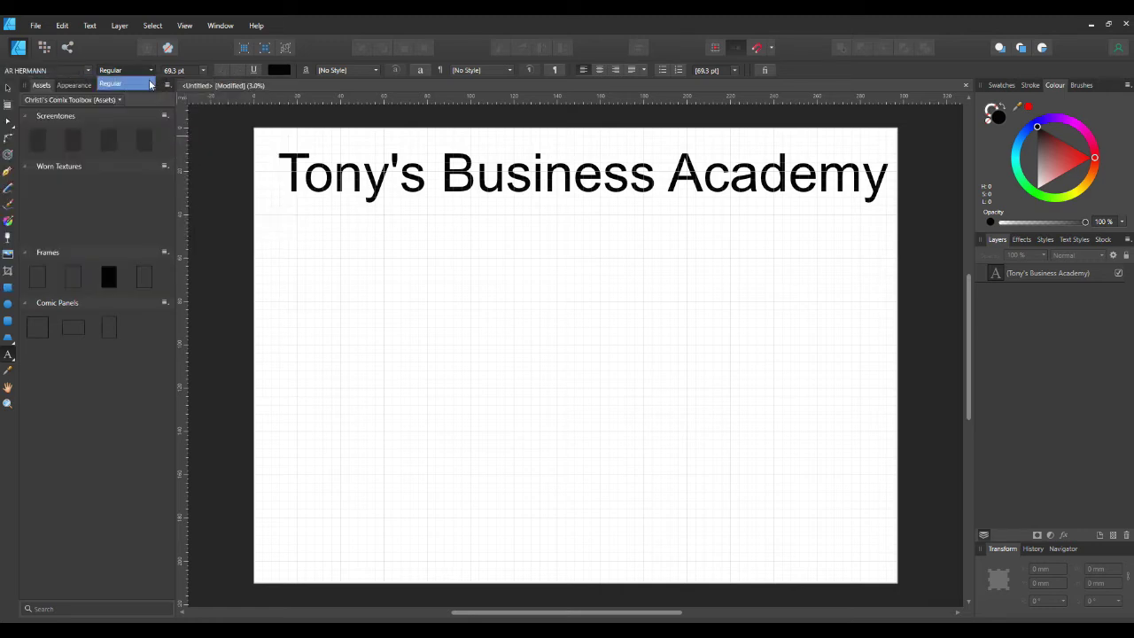
click(150, 83)
click(147, 73)
click(147, 73)
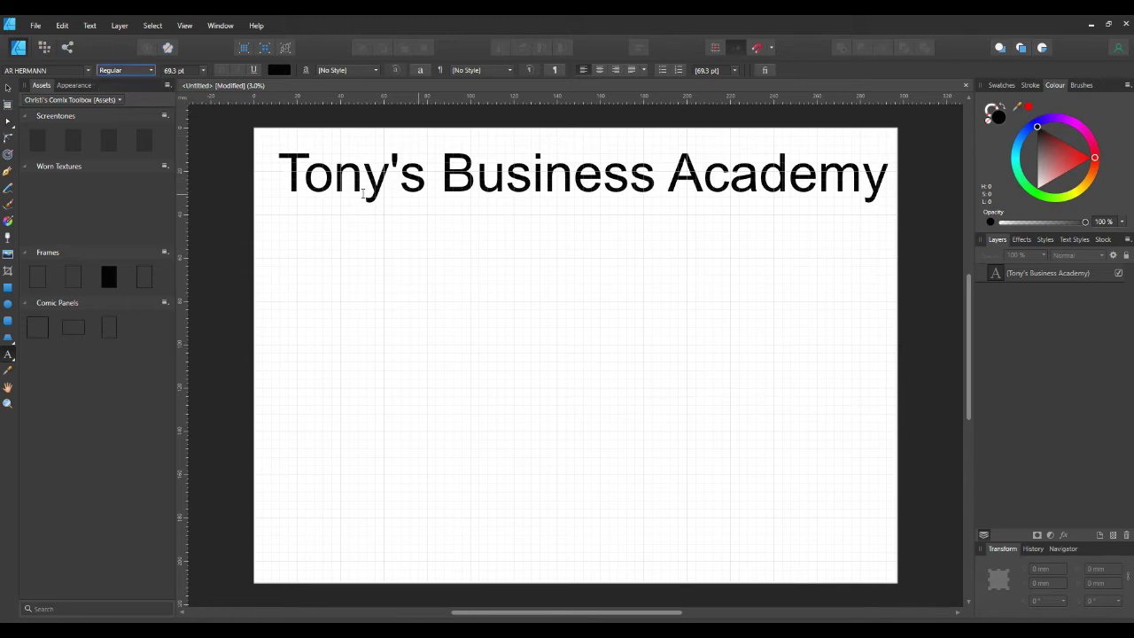
Preview different font sizes on the first word of the title without applying one
drag(280, 181, 414, 193)
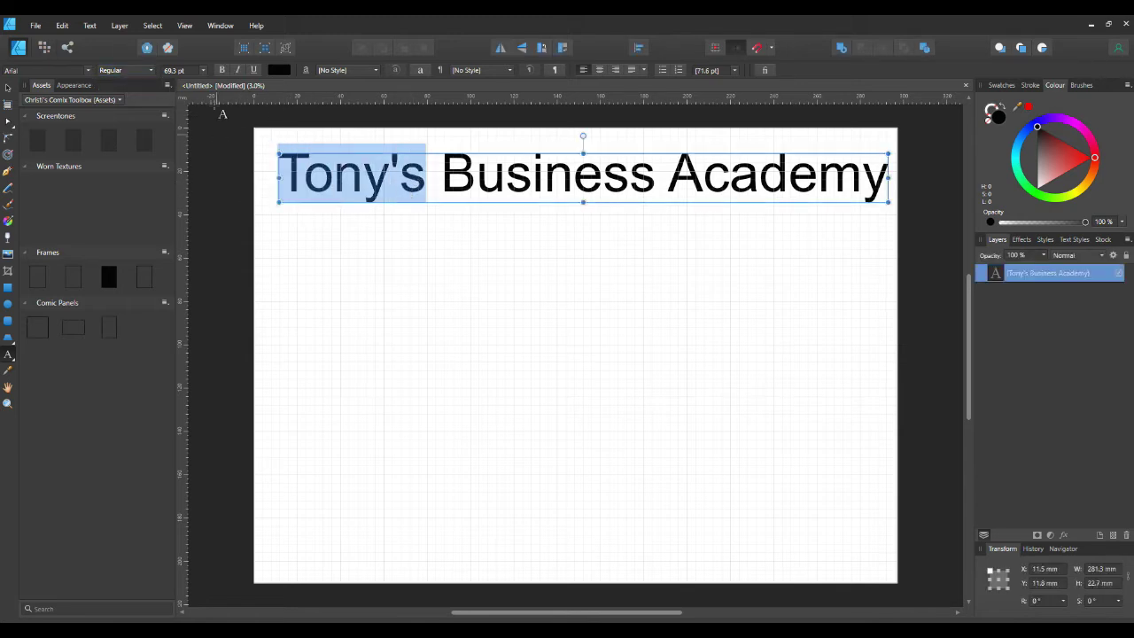
click(204, 71)
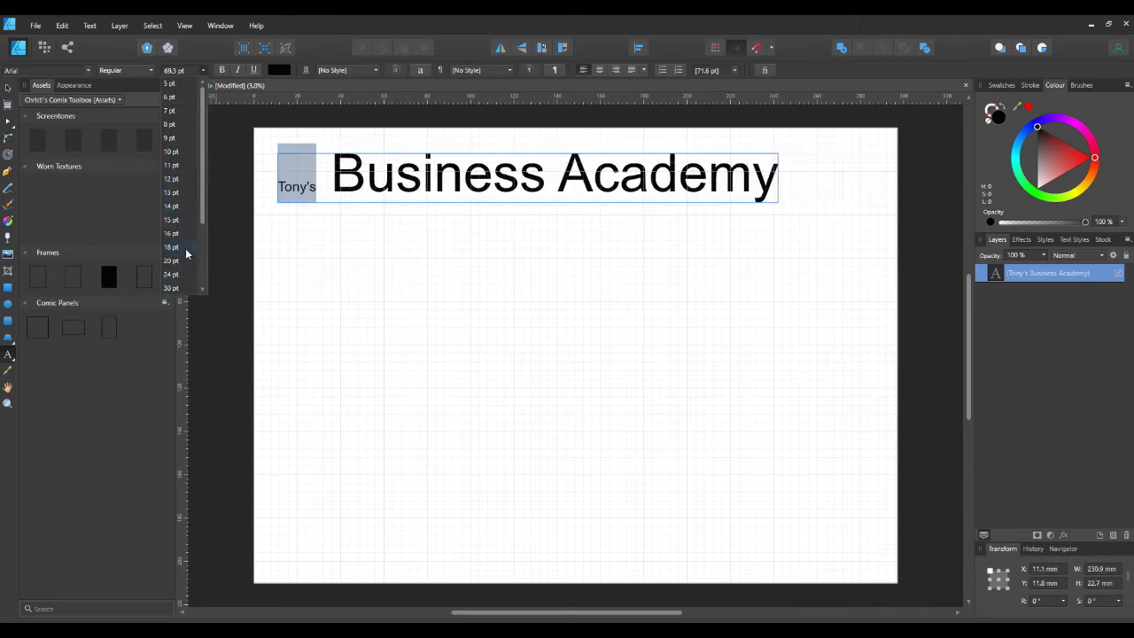
click(232, 250)
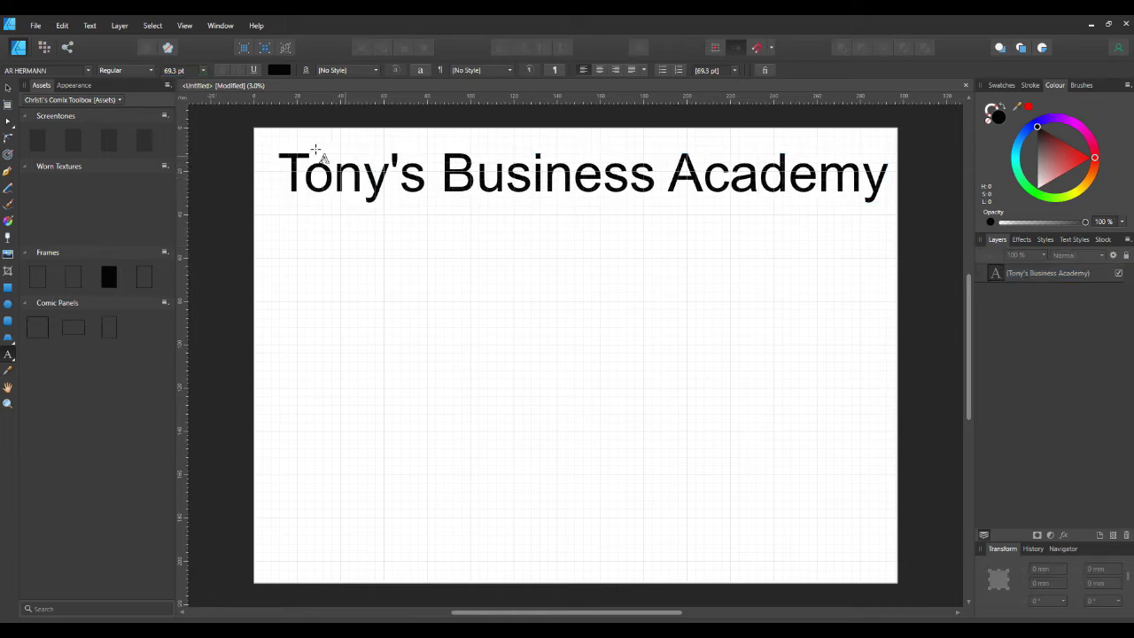
Try bold, italic and underline on the first word of the title and turn them off again
click(353, 193)
click(226, 117)
click(323, 157)
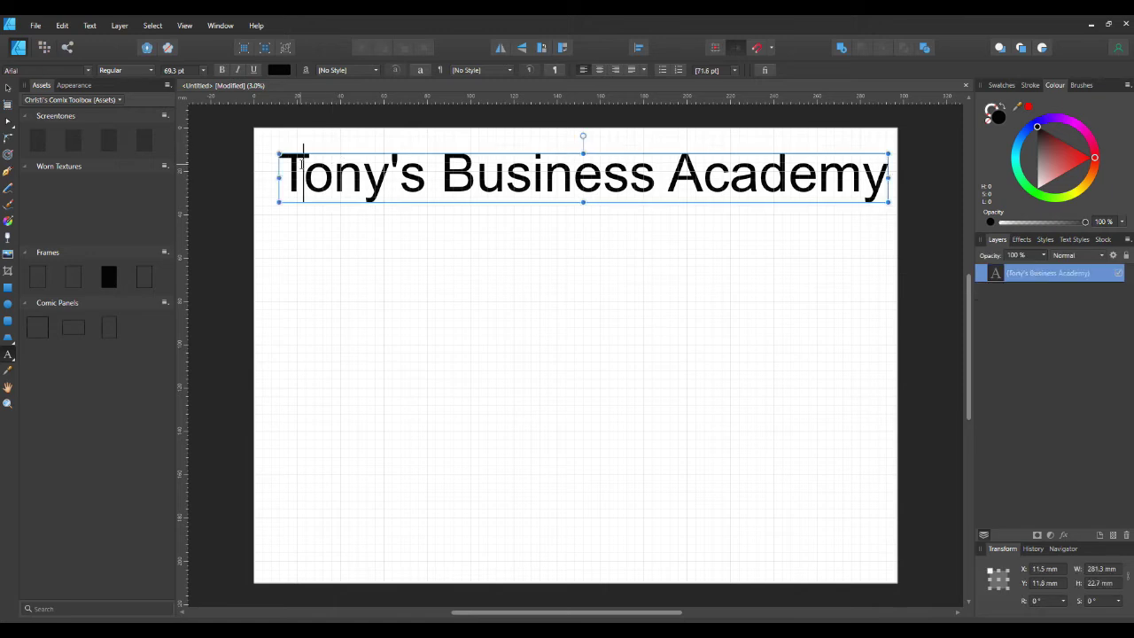
click(222, 71)
click(238, 71)
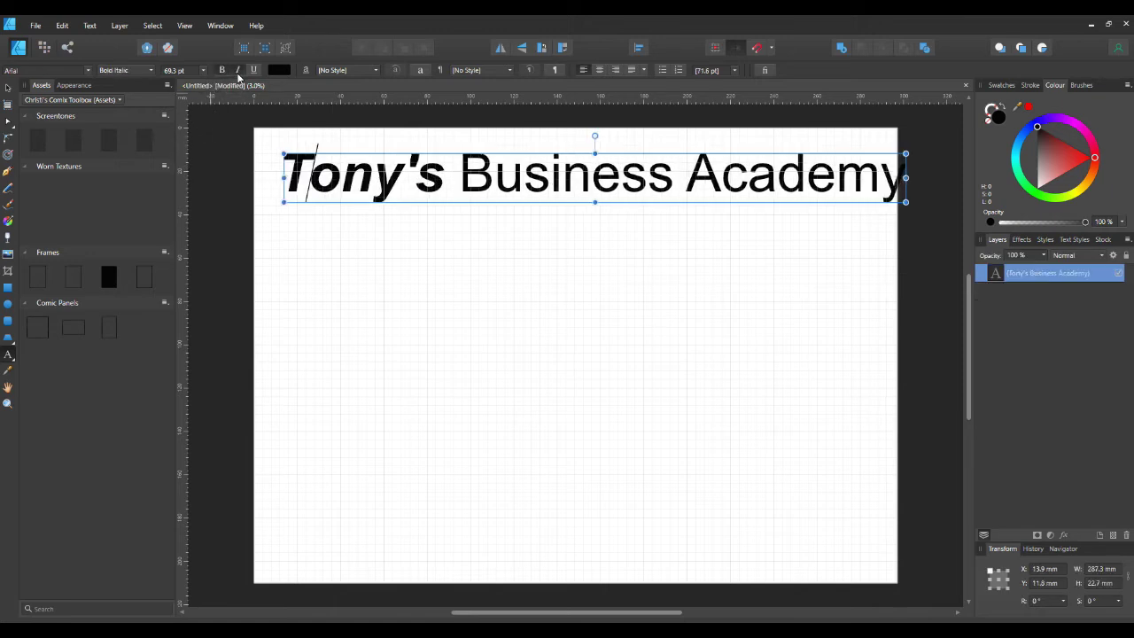
click(253, 70)
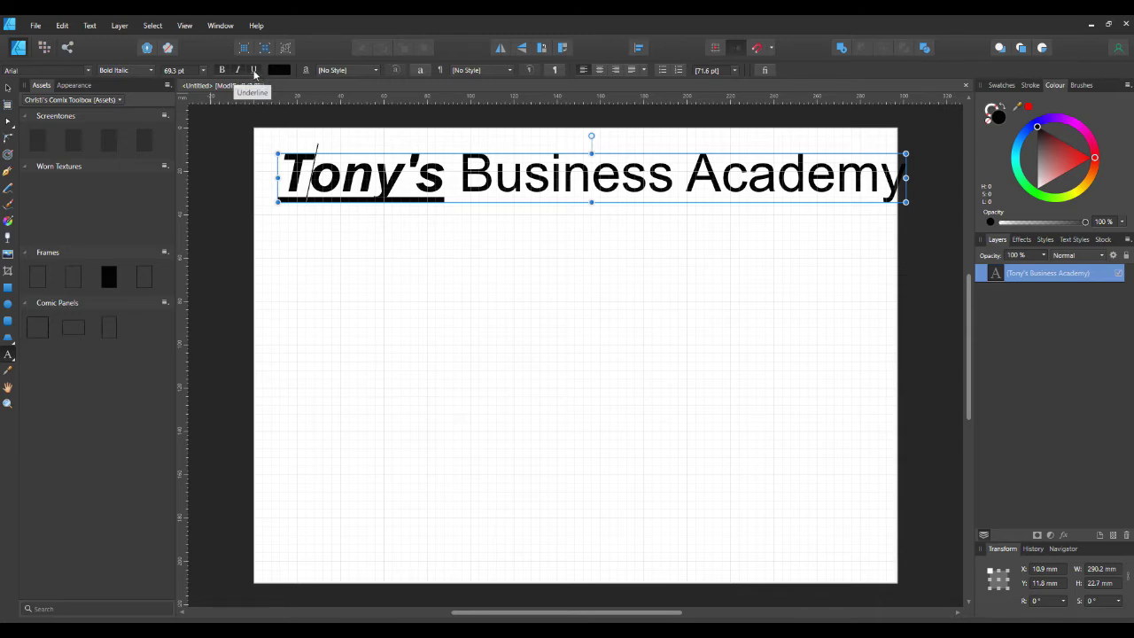
click(254, 71)
click(237, 70)
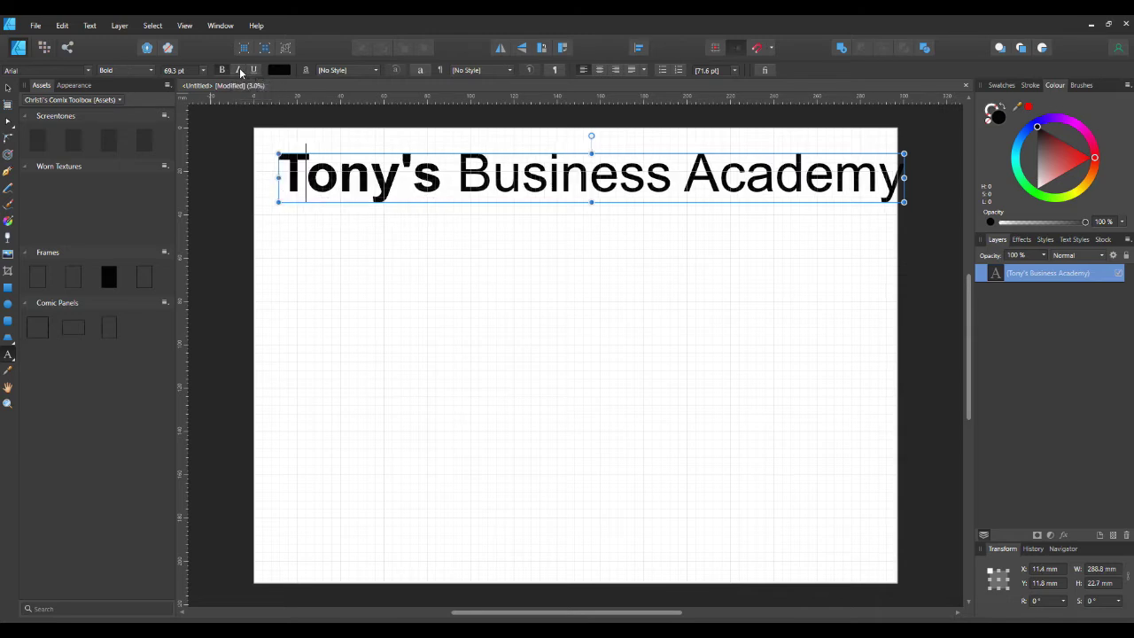
click(222, 70)
Format the first word of the title as bold, italic and underlined
drag(426, 173, 277, 173)
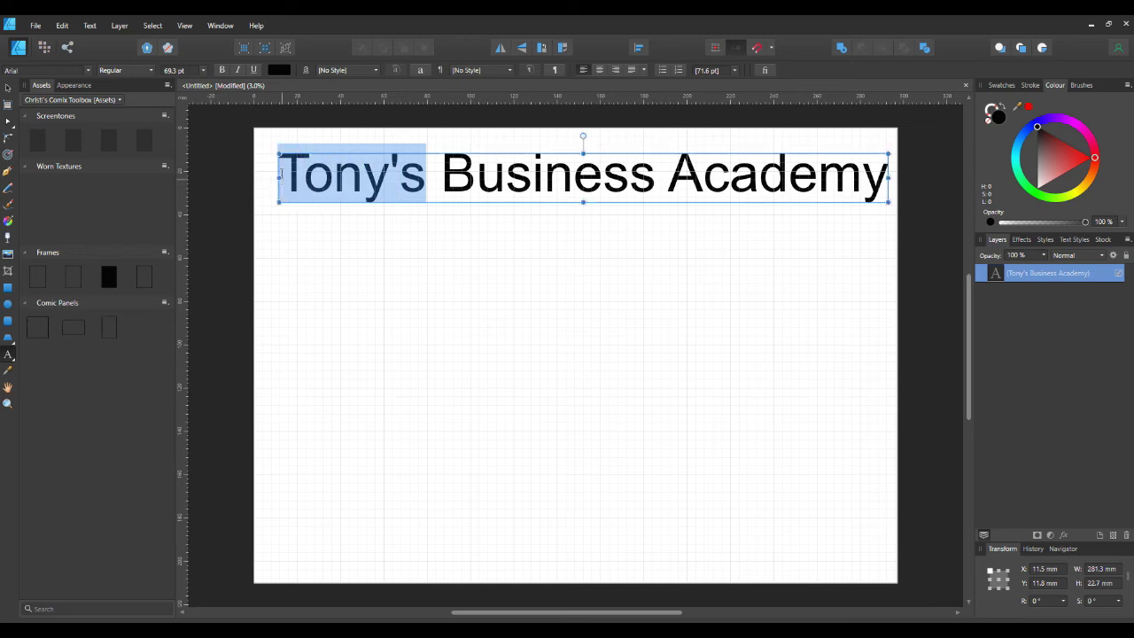
click(223, 70)
click(238, 70)
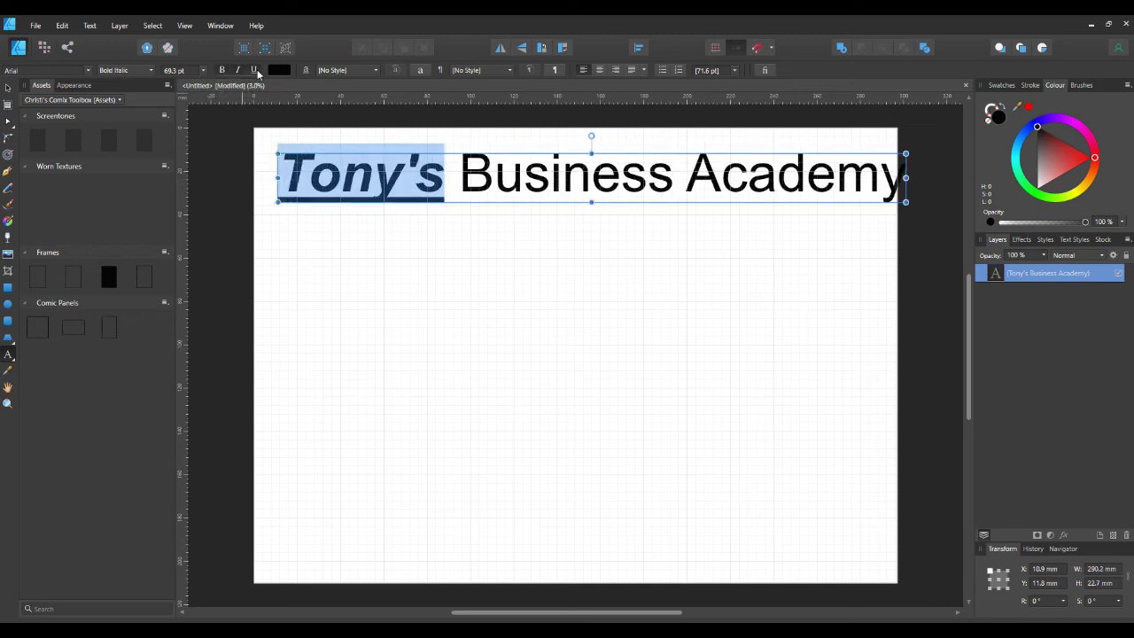
click(254, 70)
key(Escape)
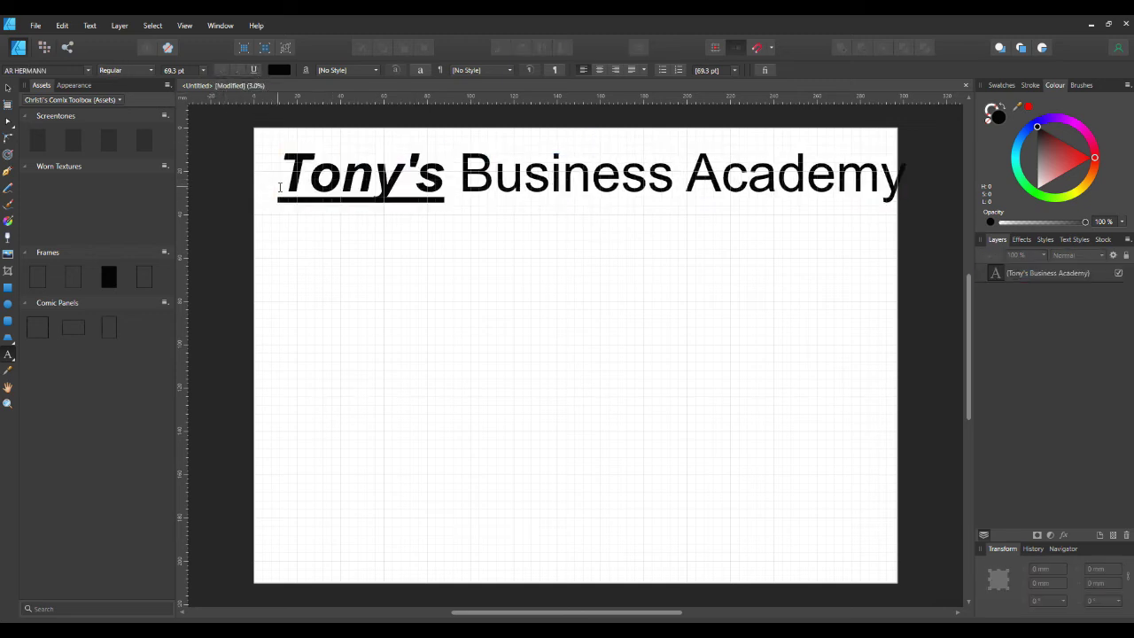
Remove the bold, italic and underline formatting from the entire title
drag(280, 187, 899, 208)
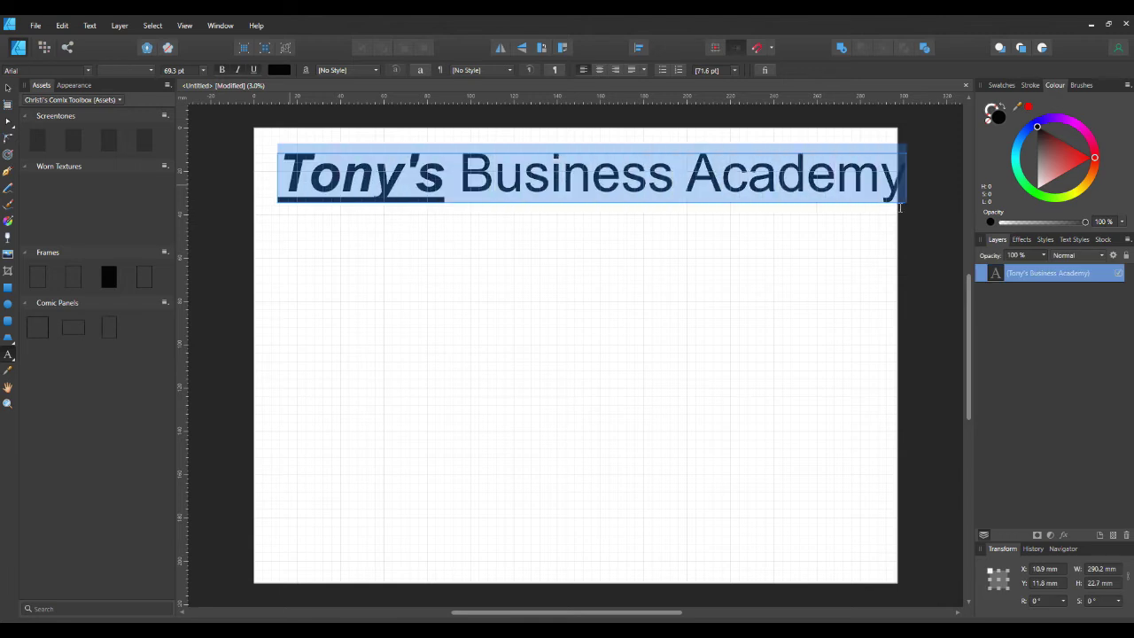
click(226, 69)
click(226, 69)
click(226, 68)
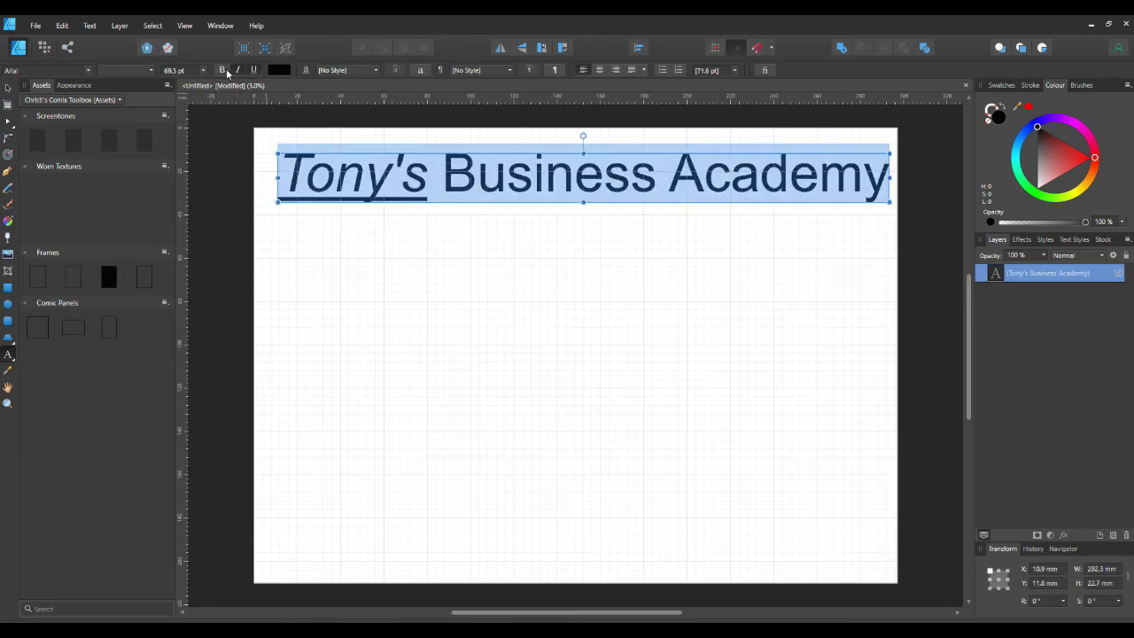
click(241, 72)
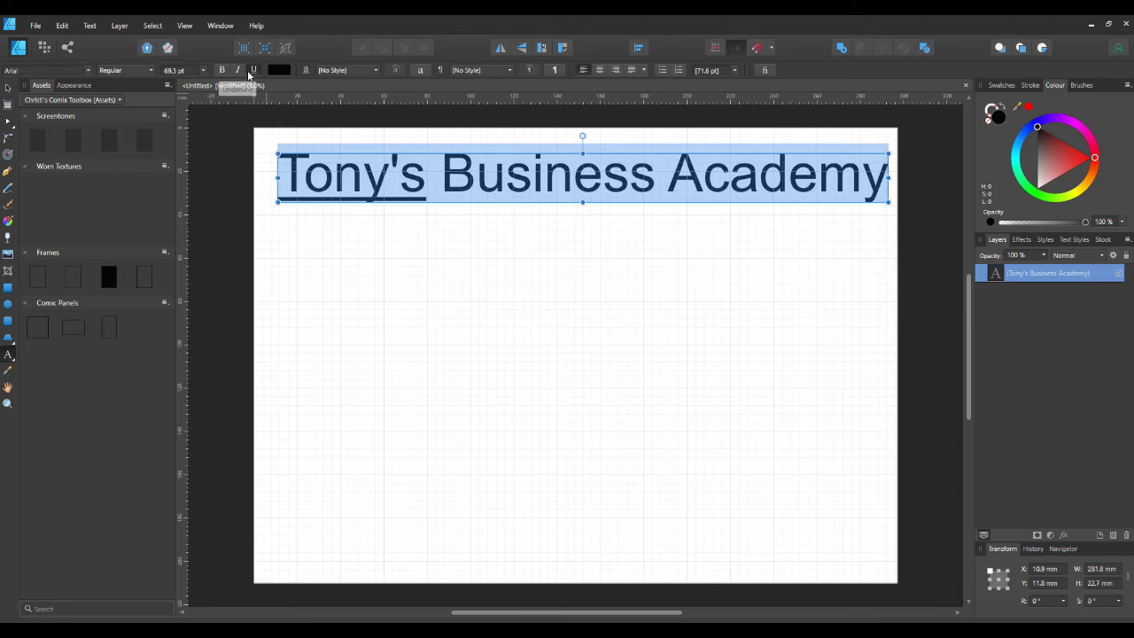
click(253, 70)
click(254, 70)
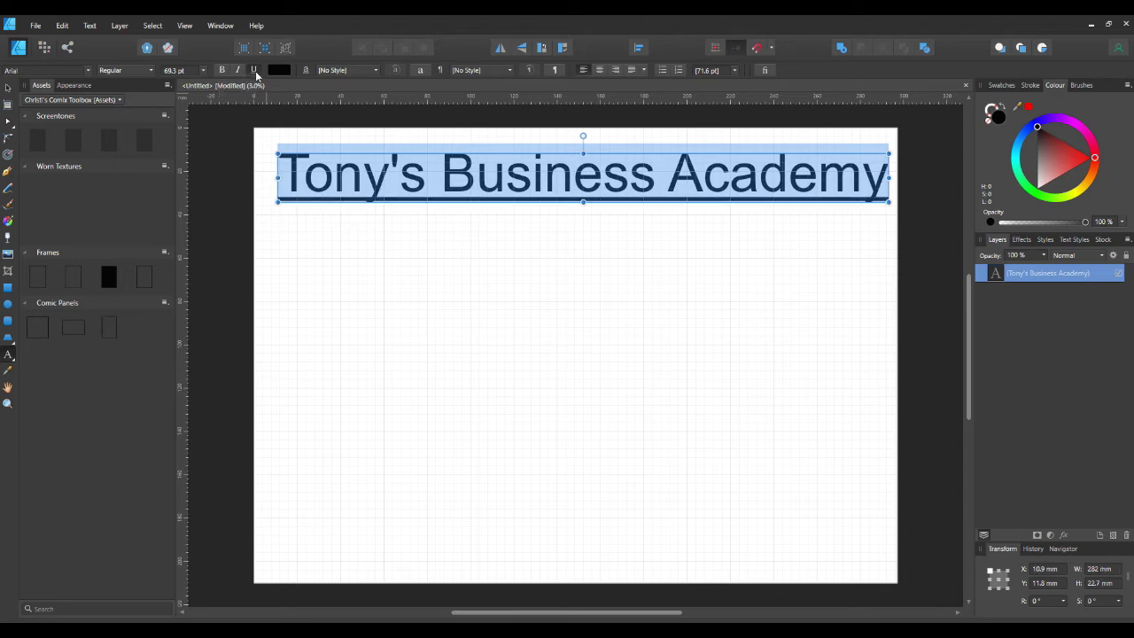
click(255, 71)
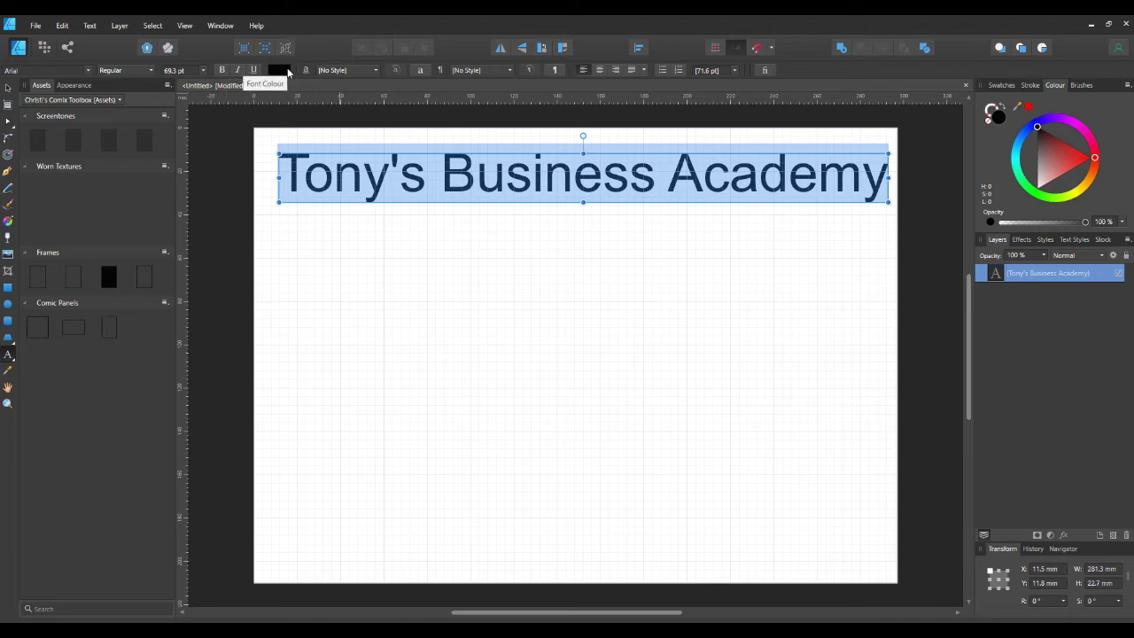
Apply a linear gradient to the title's font colour with a 49% mid point and a red start stop (H 0, S 68, L 57)
click(279, 70)
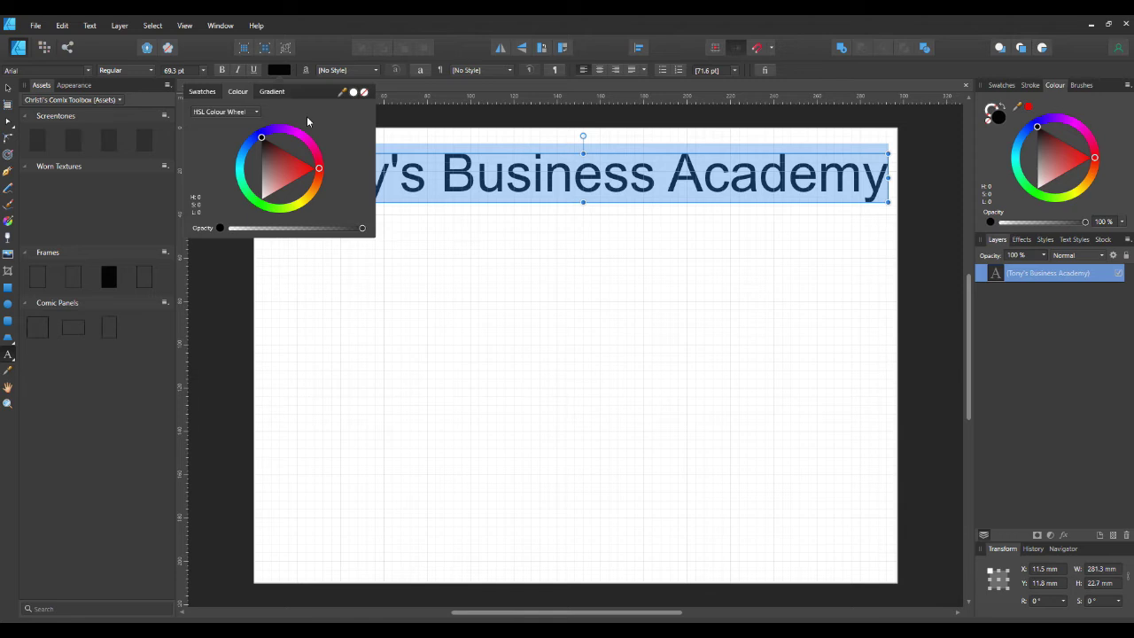
click(272, 92)
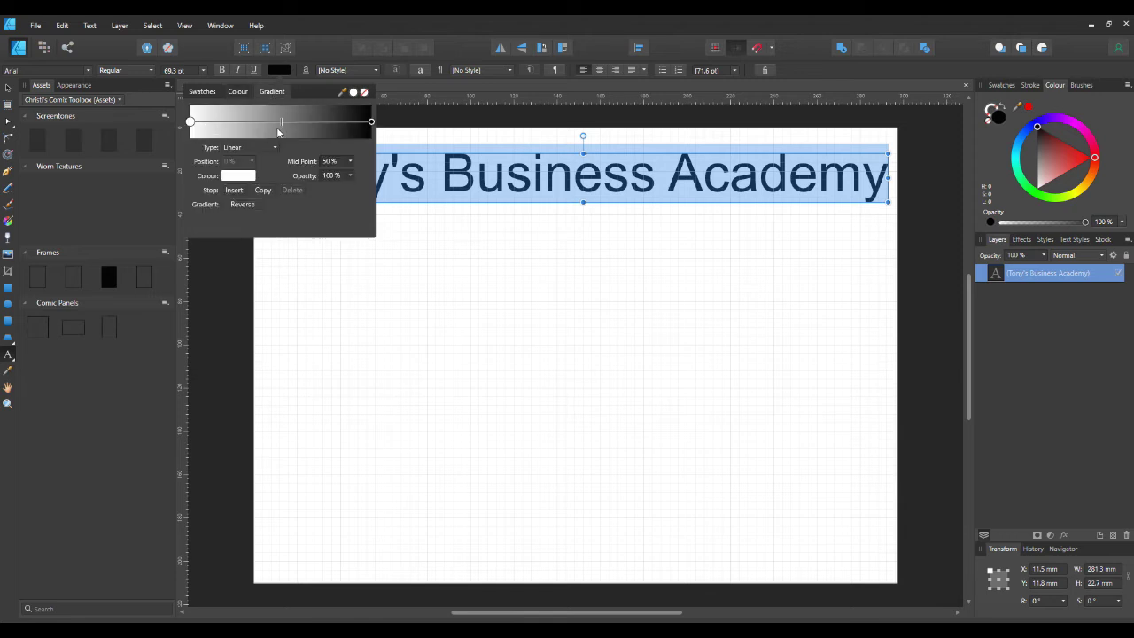
mouse_move(283, 125)
mouse_down()
mouse_move(234, 122)
mouse_move(287, 124)
mouse_move(279, 128)
mouse_up()
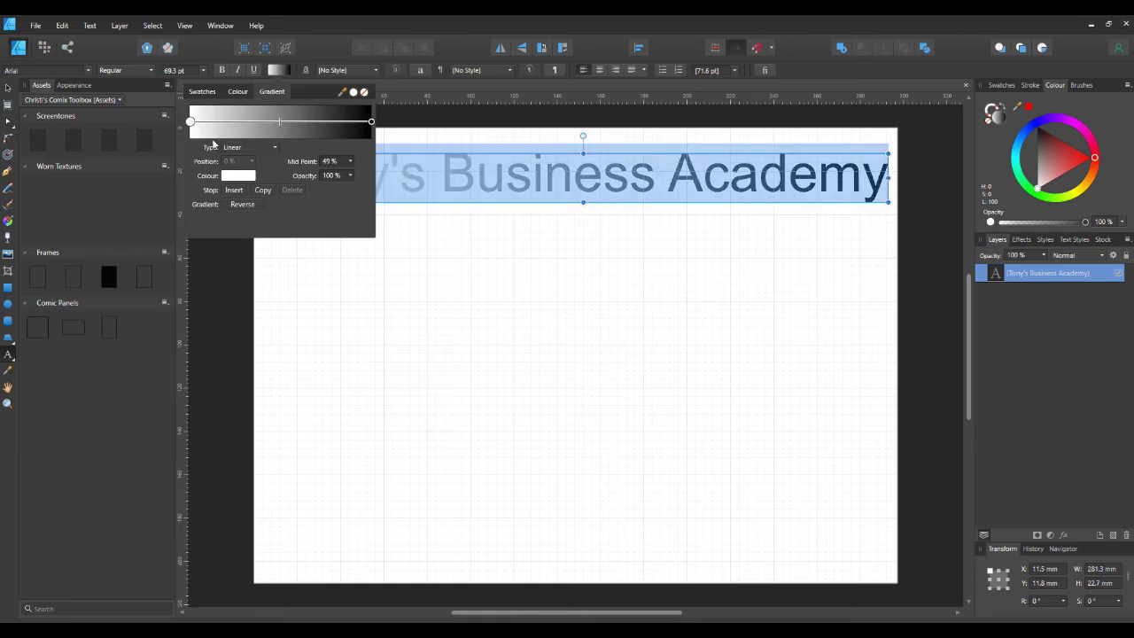
click(237, 175)
click(237, 176)
click(238, 176)
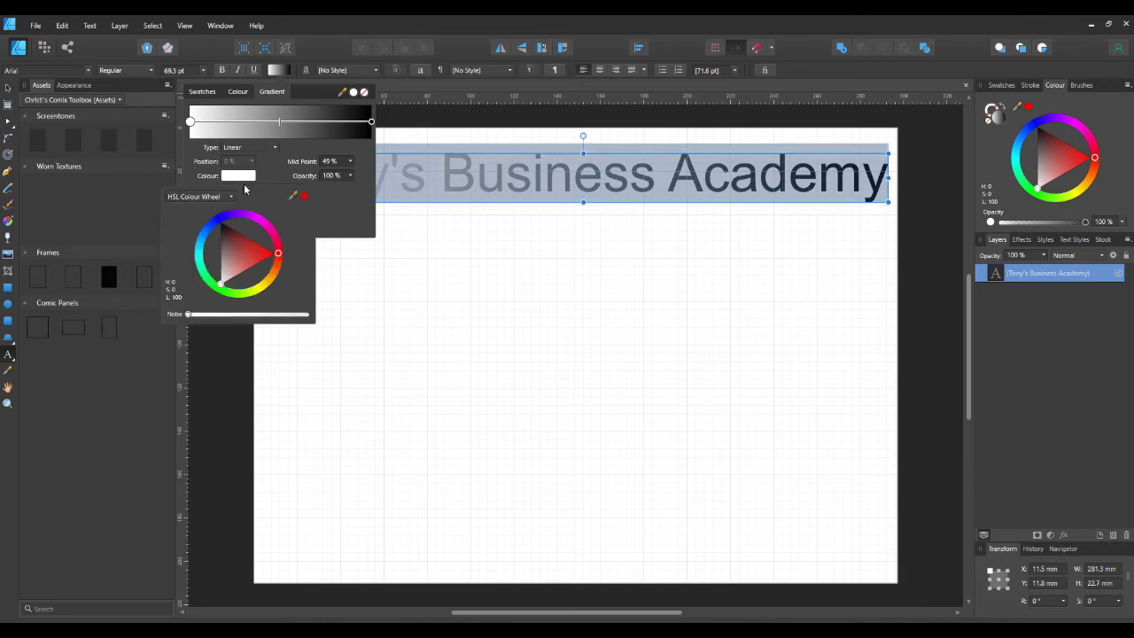
click(252, 257)
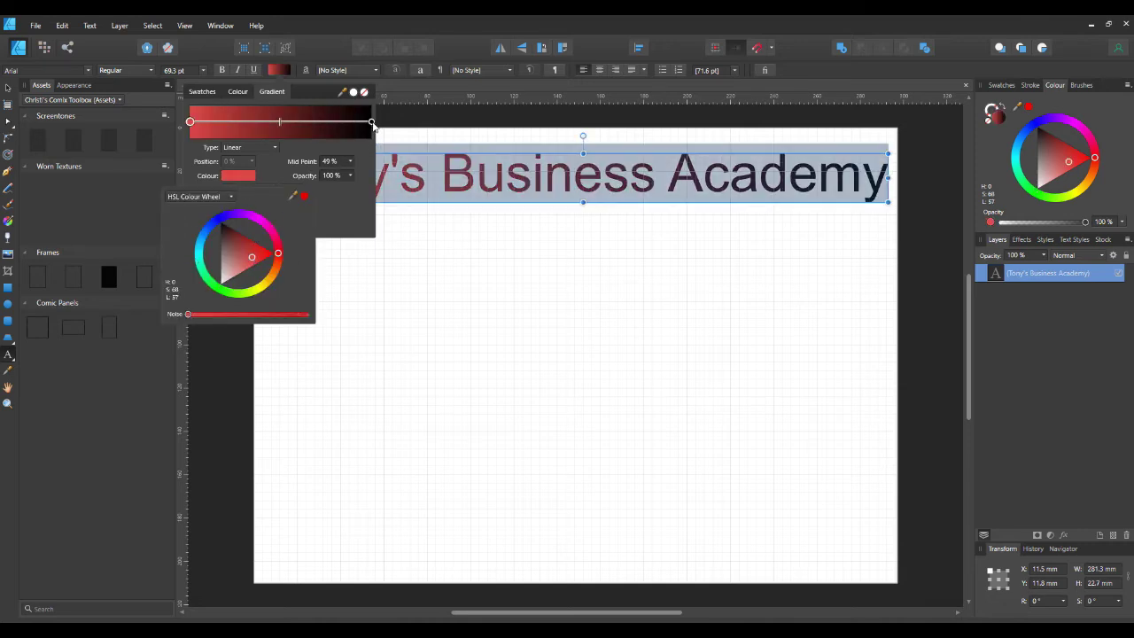
Colour the end stop of the title's gradient bright blue and shift the gradient's mid point to 56%
click(373, 124)
click(373, 124)
click(248, 175)
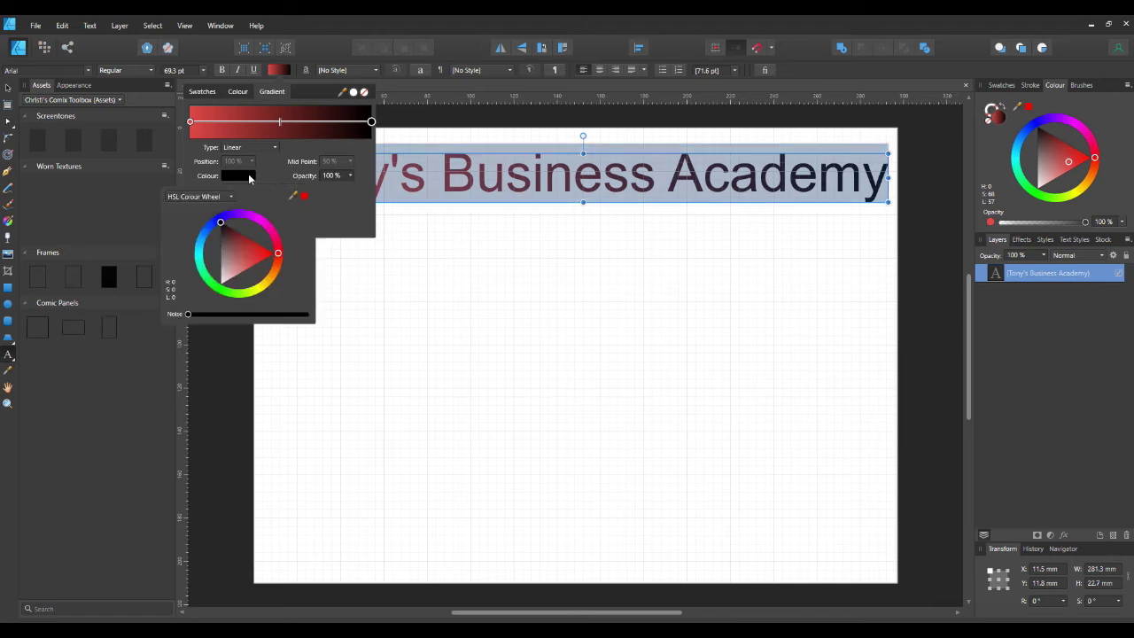
click(210, 227)
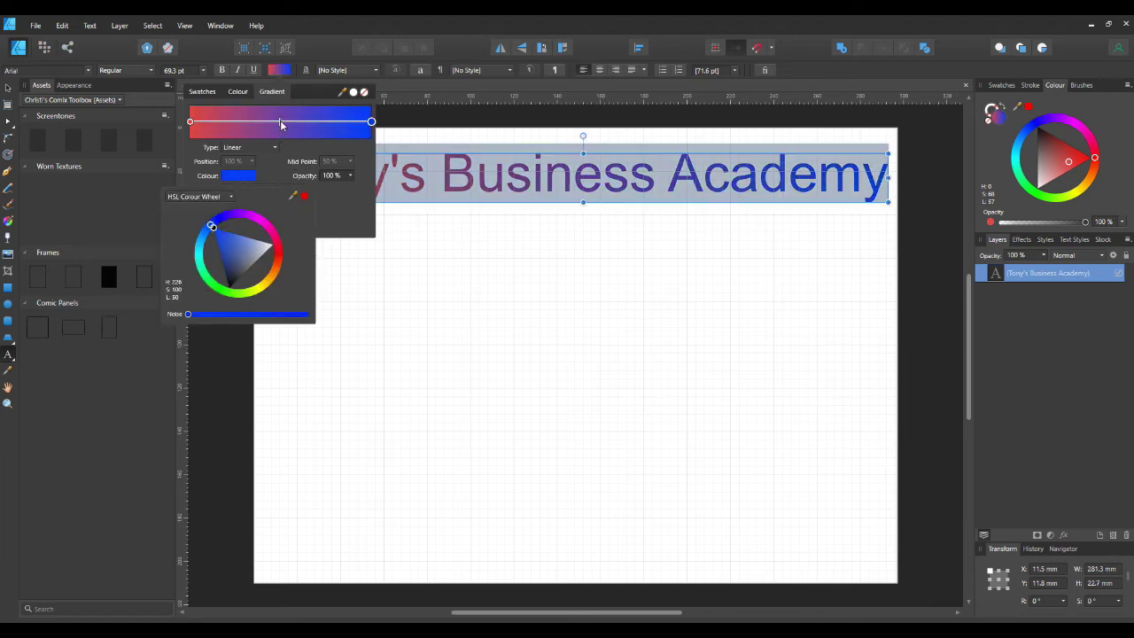
mouse_move(280, 121)
mouse_down()
mouse_move(330, 122)
mouse_move(221, 124)
mouse_move(298, 132)
mouse_up()
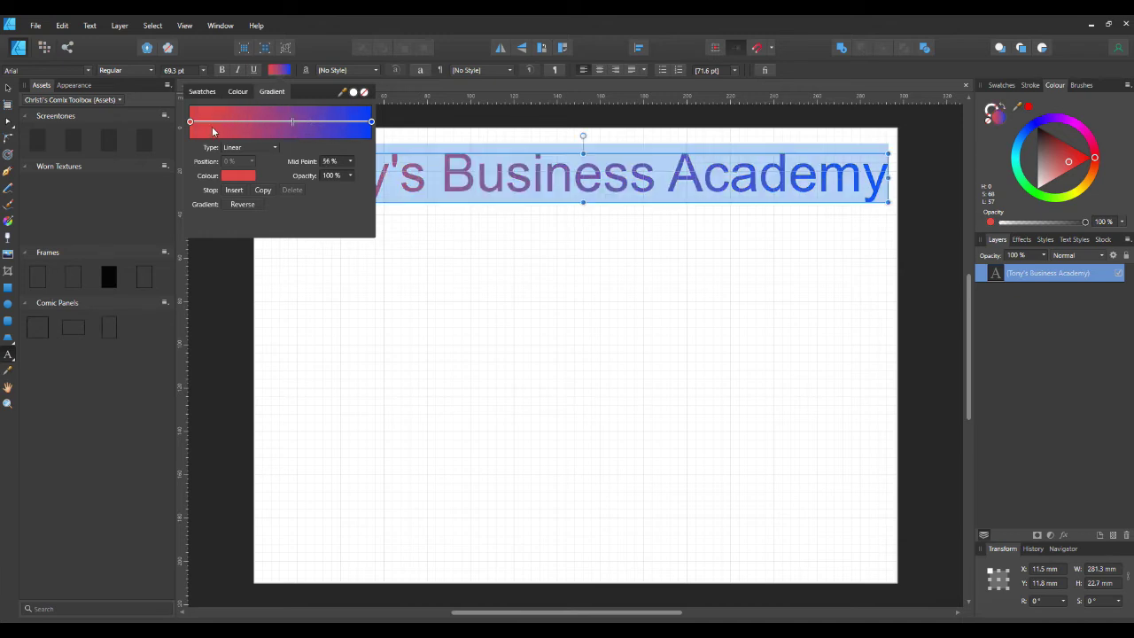
Add gradient stops at 25% and 75%, move the second one to 65% and colour it yellow-green
click(236, 122)
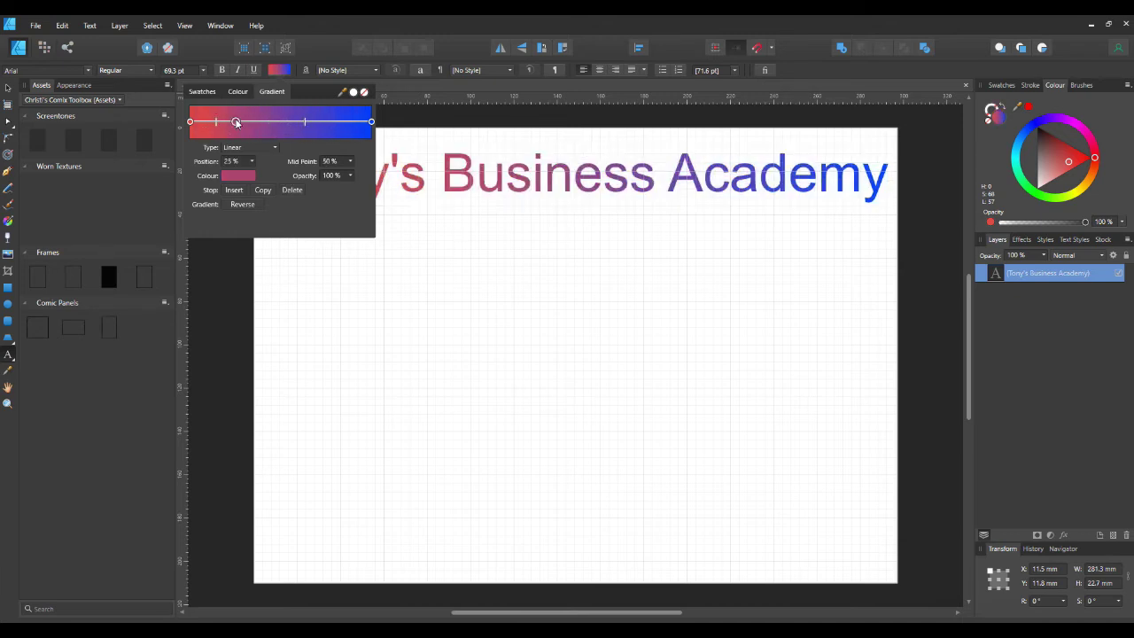
click(325, 122)
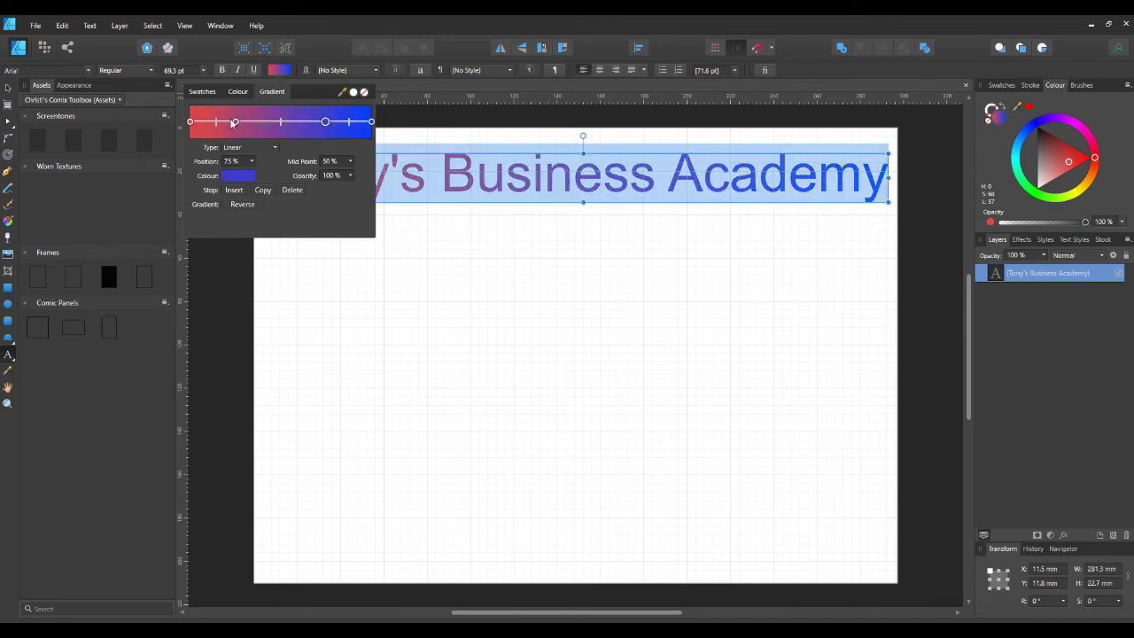
drag(328, 123, 307, 122)
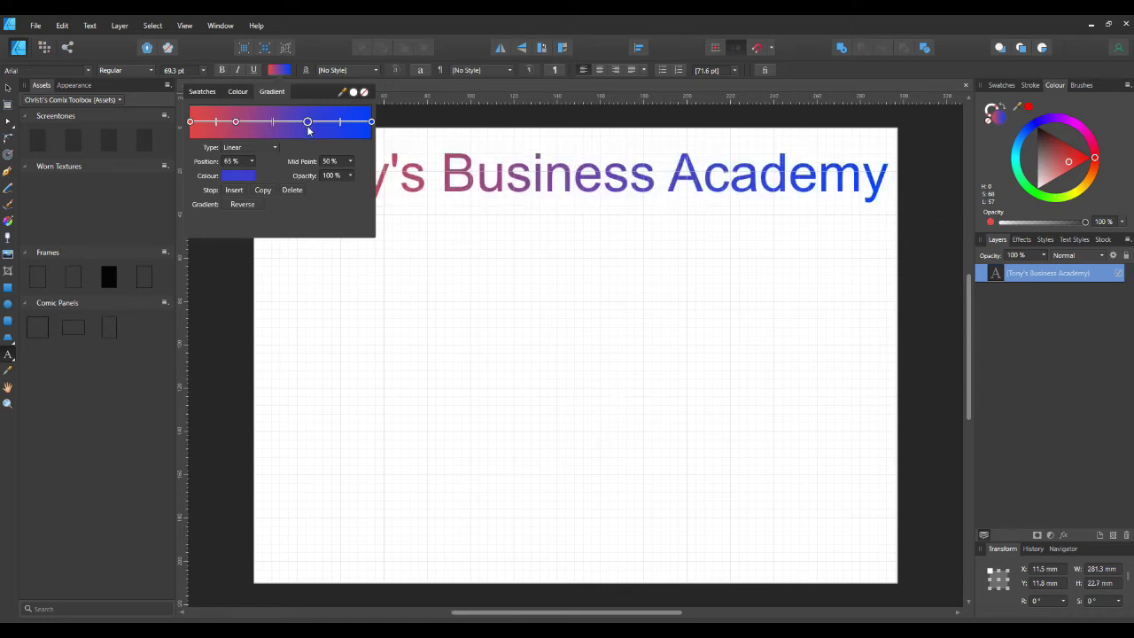
click(236, 176)
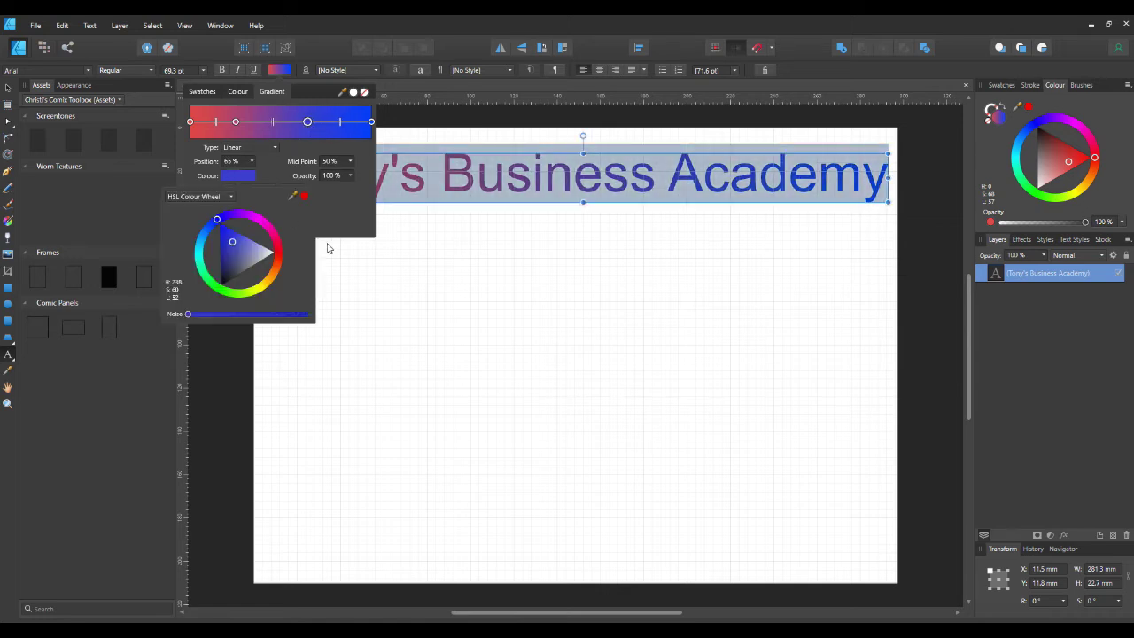
click(253, 293)
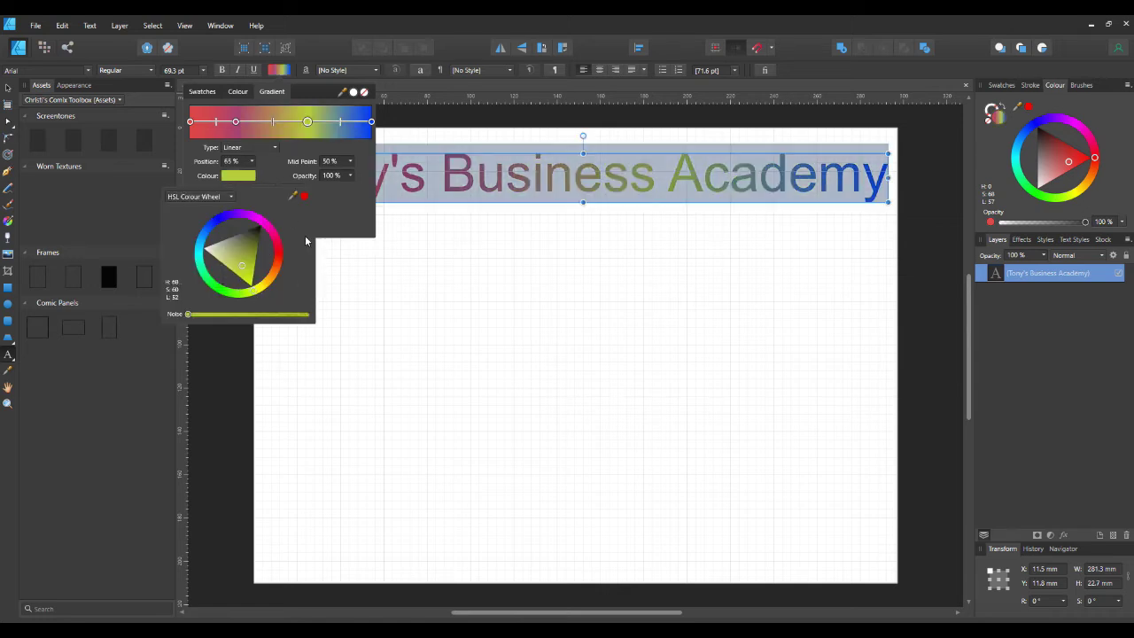
Colour the gradient stop at 25% purple and close the font colour settings
click(236, 122)
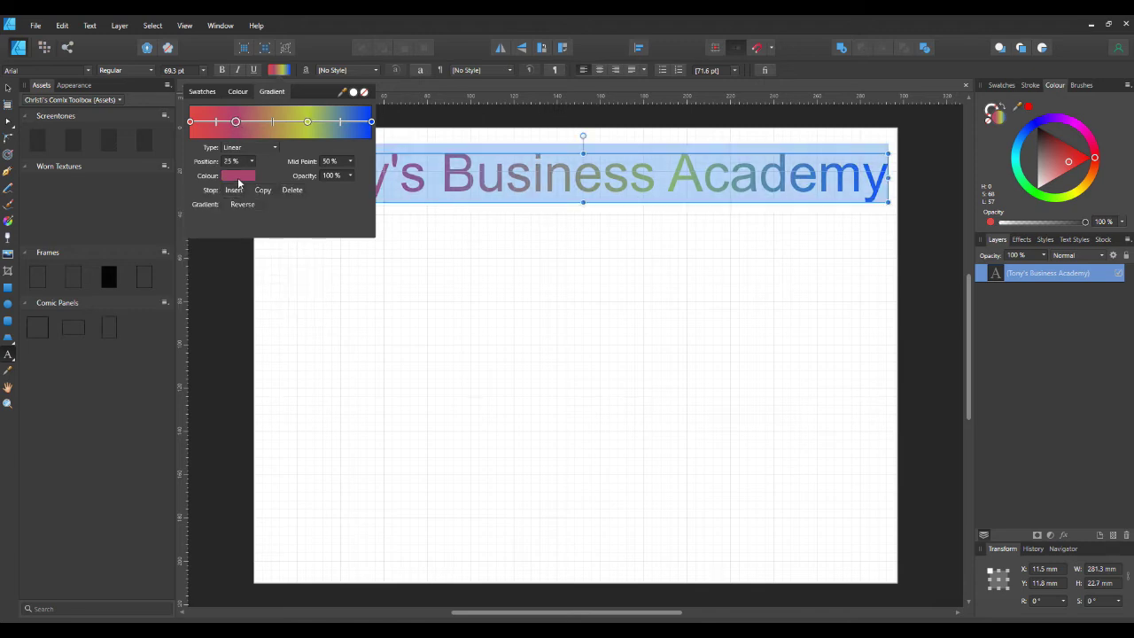
click(239, 176)
click(241, 216)
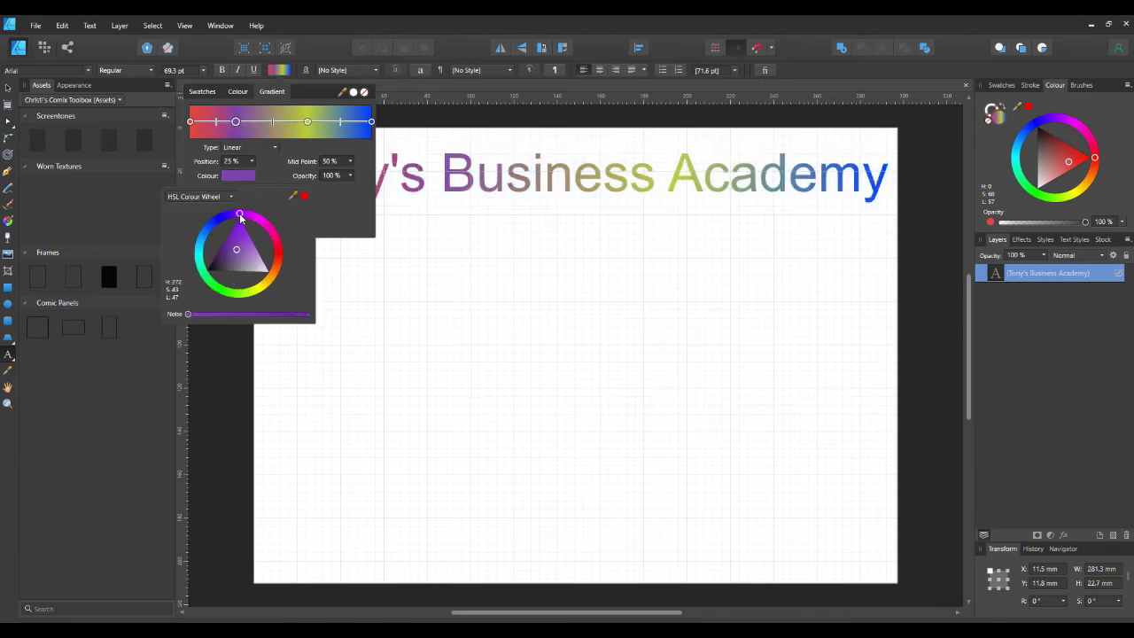
click(424, 250)
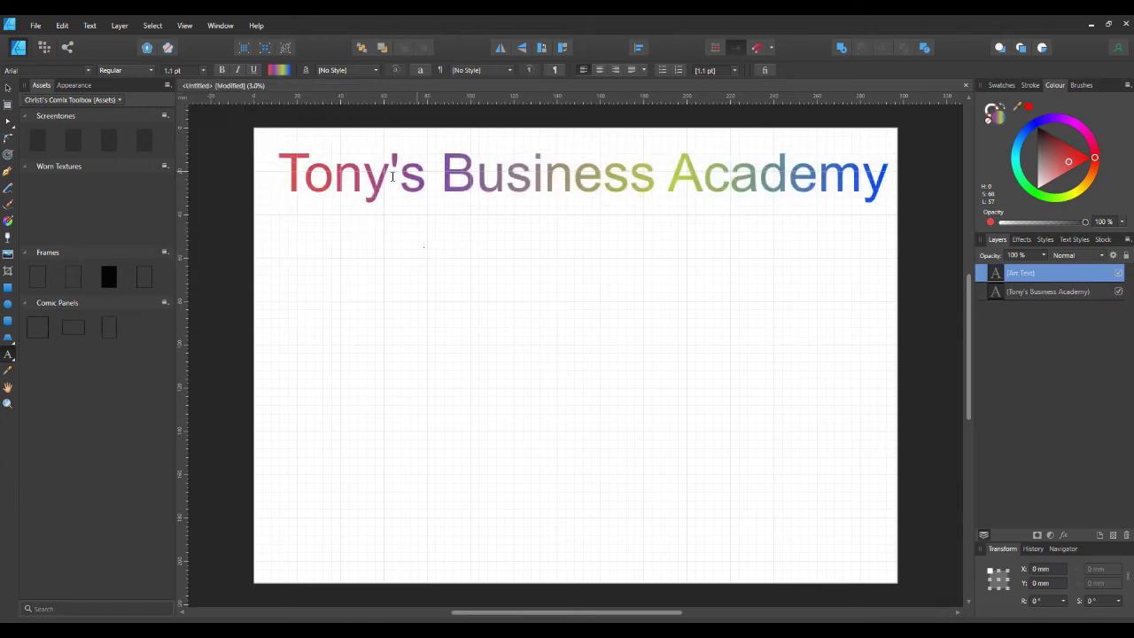
Reselect the whole title, reverse its font colour gradient and reverse it back again
click(476, 177)
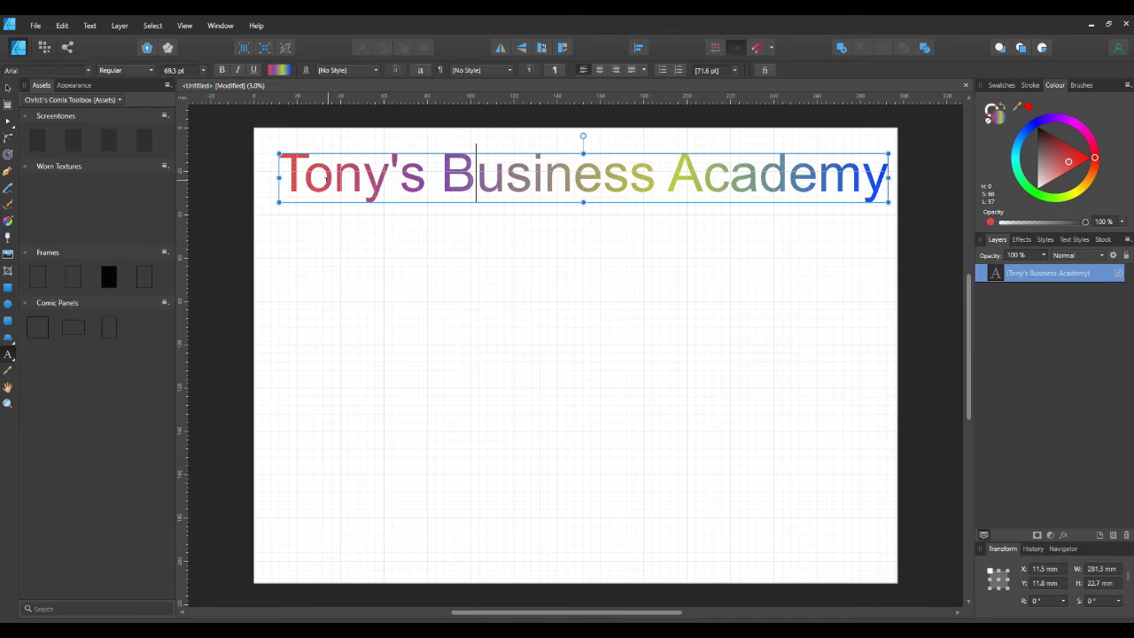
drag(279, 177, 890, 188)
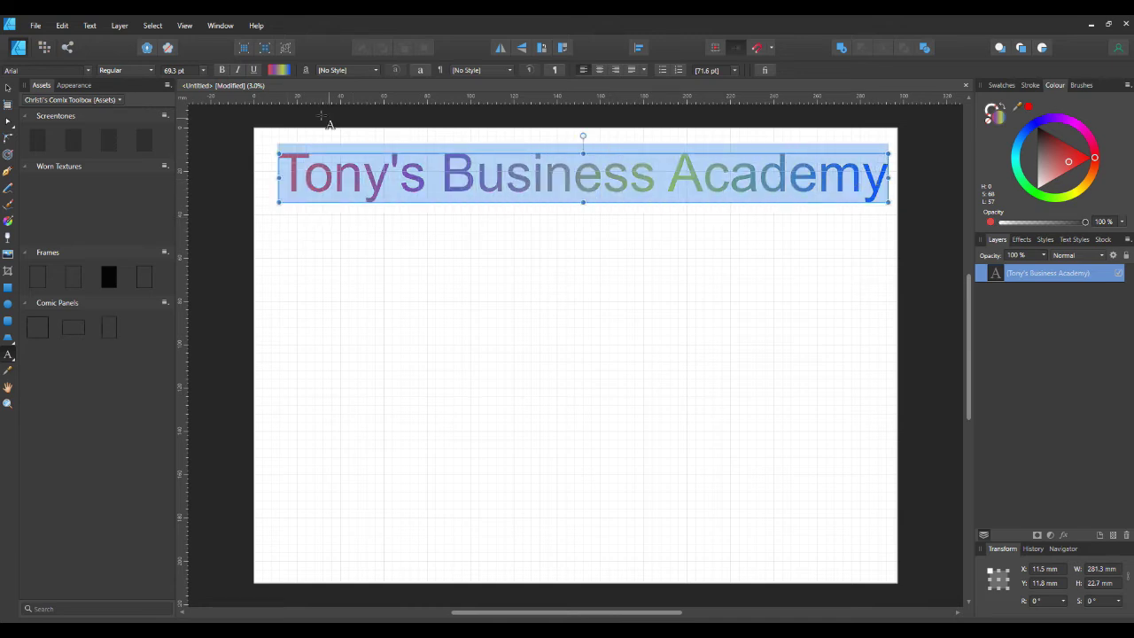
click(277, 70)
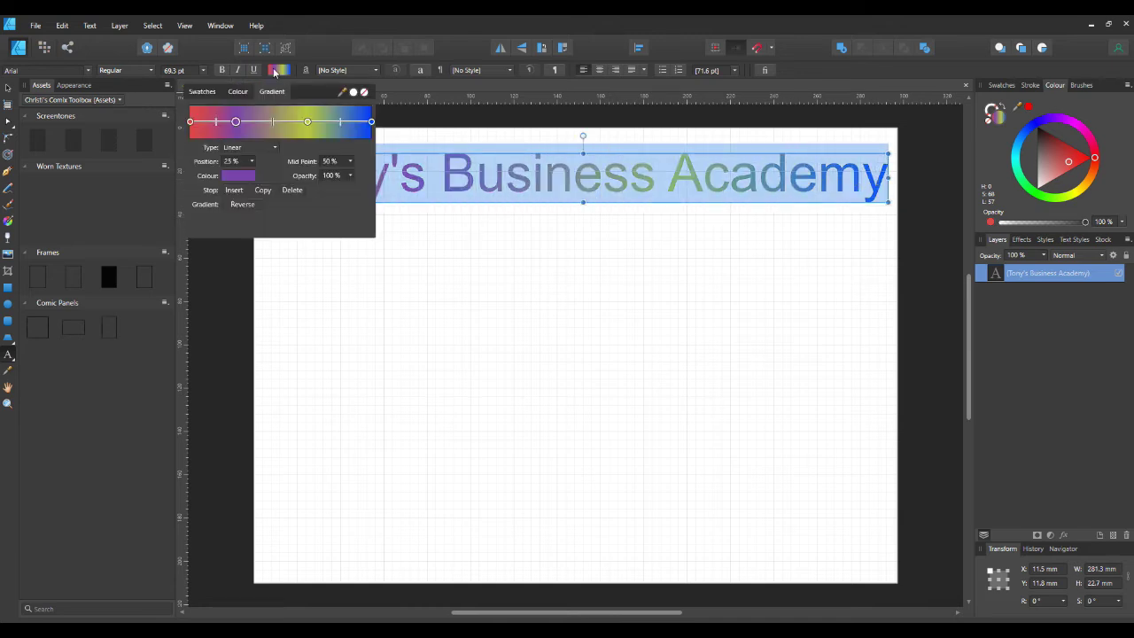
click(248, 205)
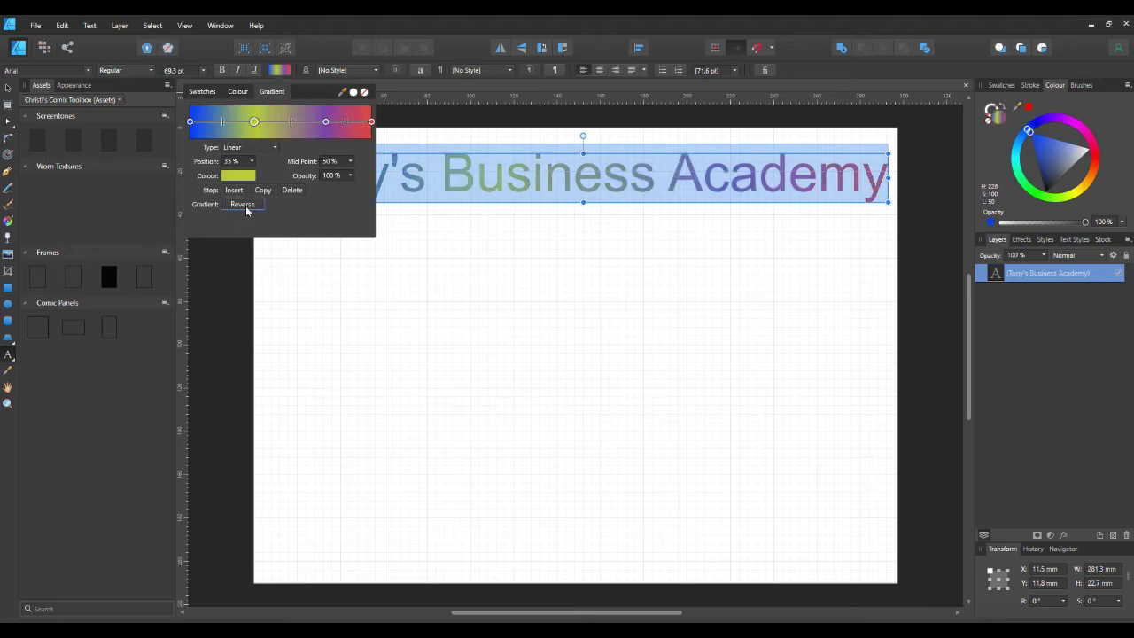
click(251, 205)
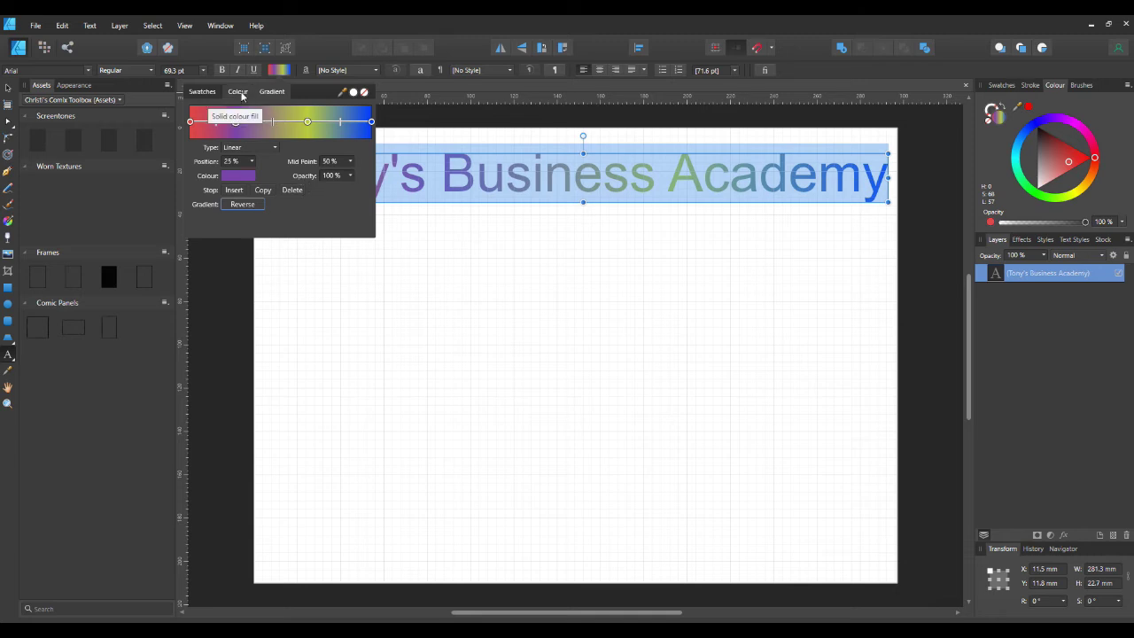
Change the title's font colour to a solid purple (H 277, S 85, L 43)
click(242, 94)
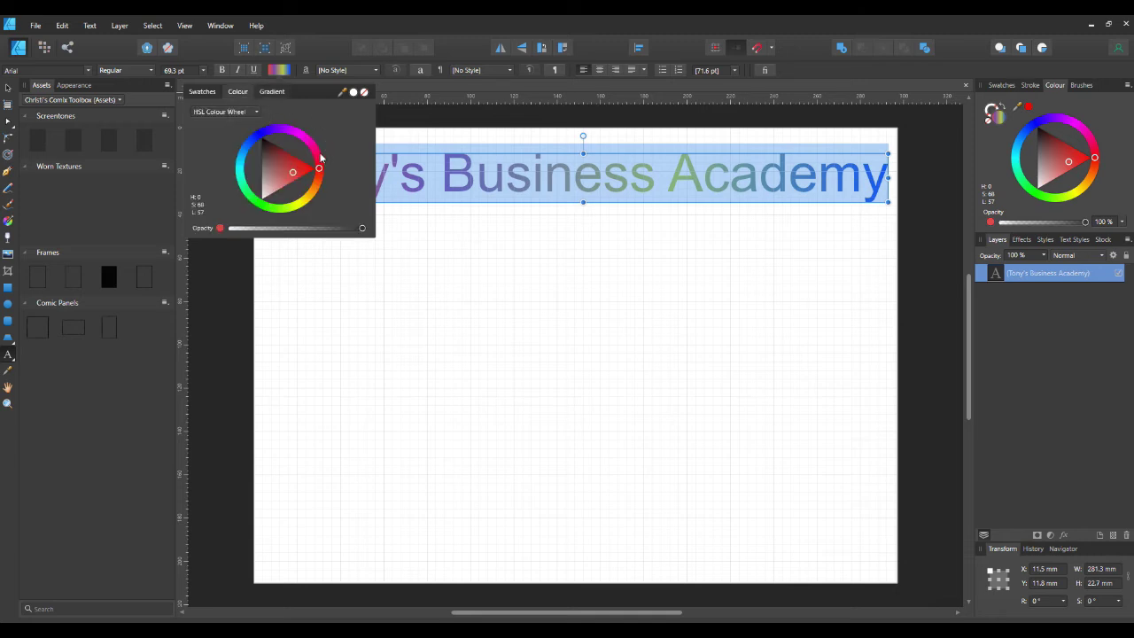
click(285, 127)
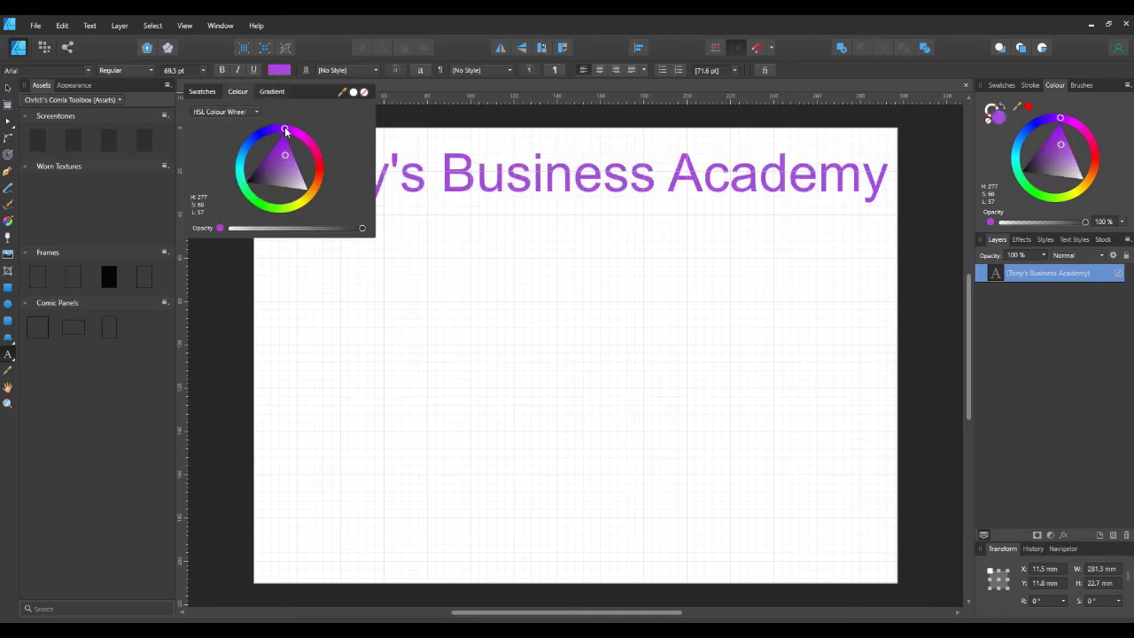
click(281, 150)
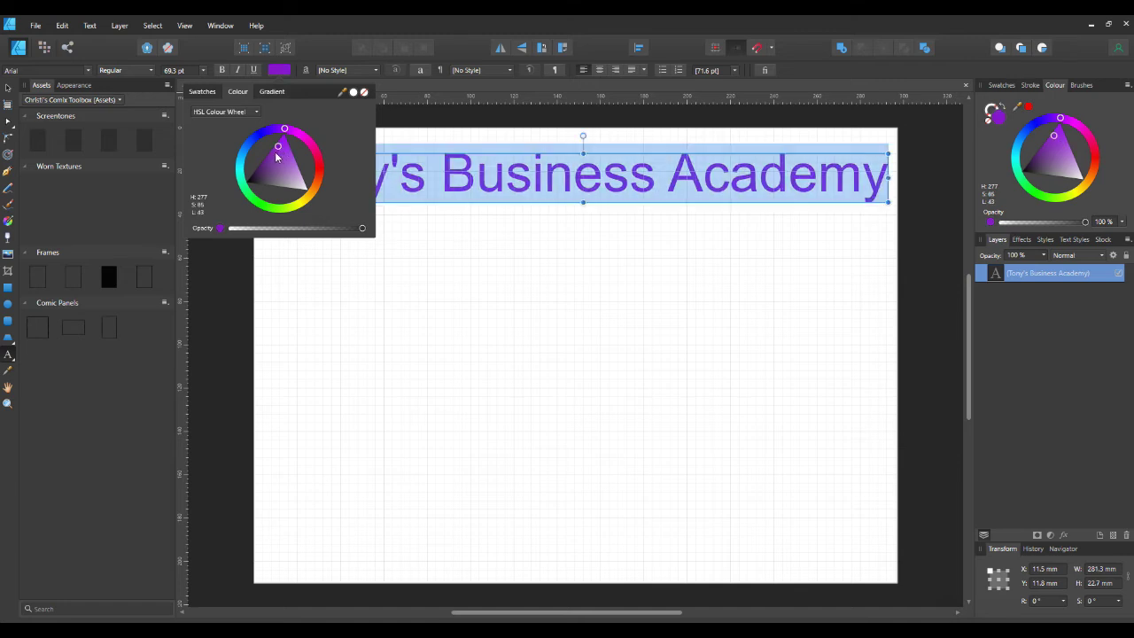
Give the title a light blue font colour from the Colours swatch palette and deselect the text
click(203, 93)
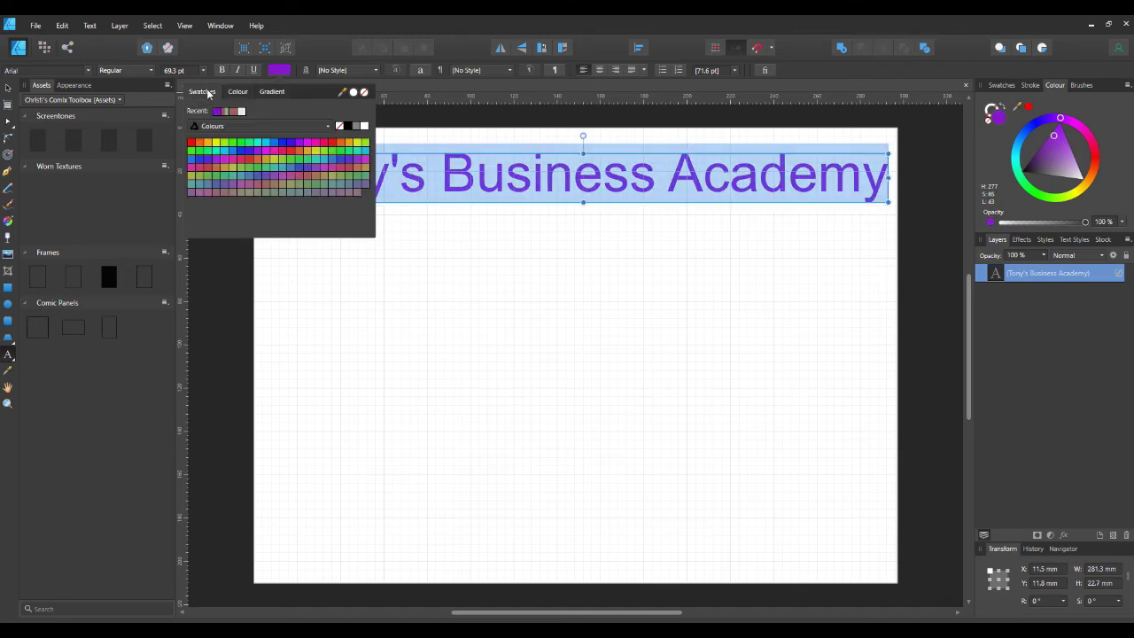
click(266, 143)
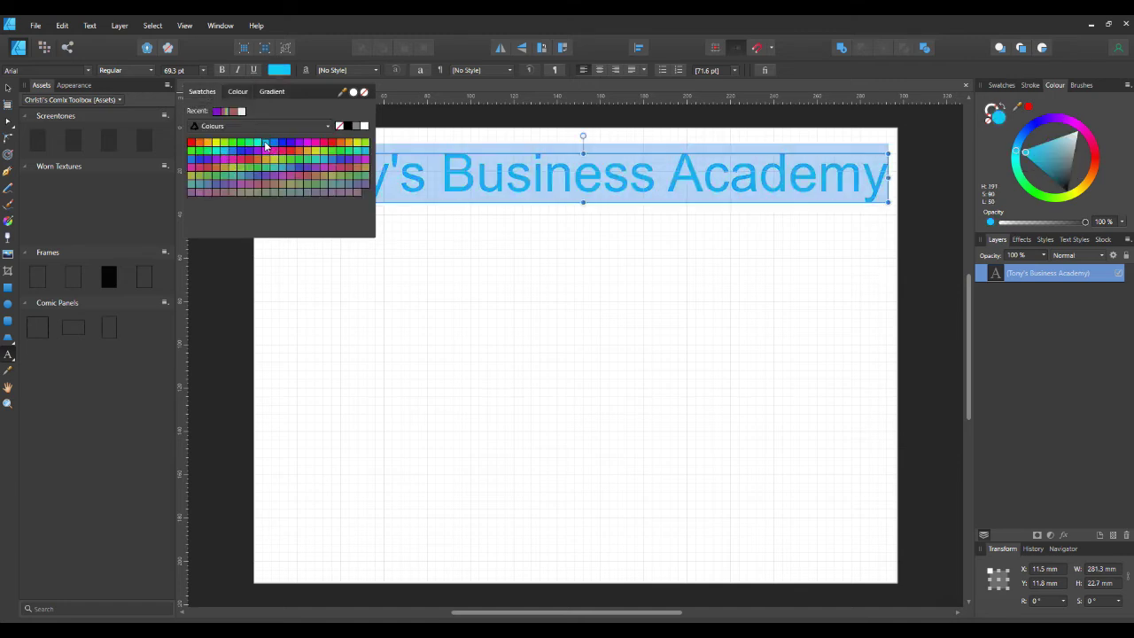
click(403, 255)
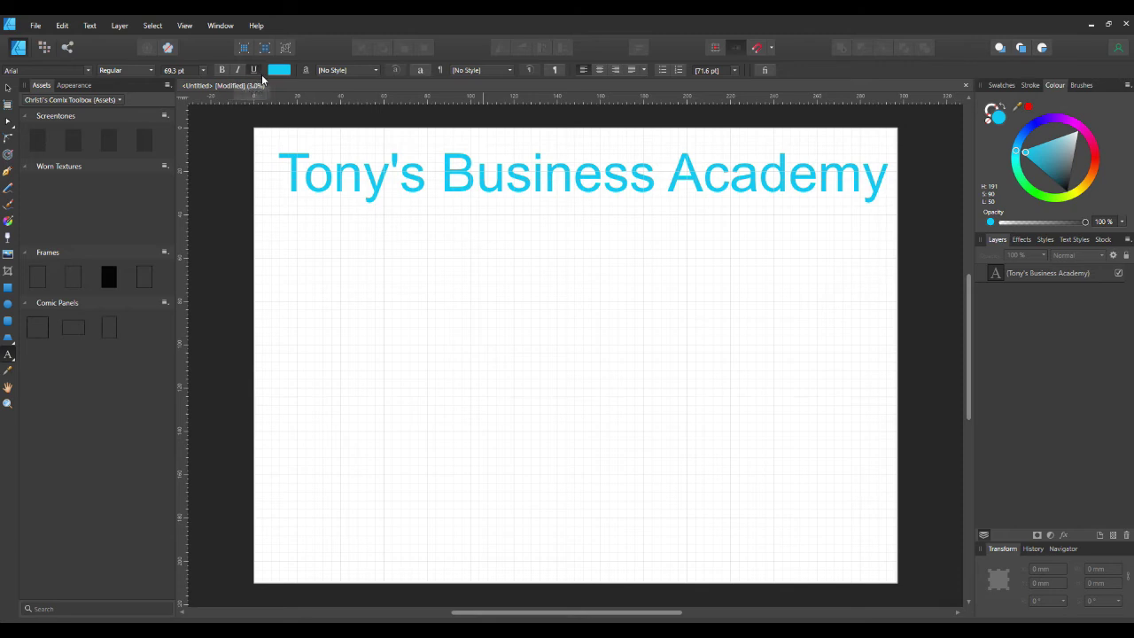
Review the solid colour, gradient and swatch options for the font colour with no text selected
click(280, 70)
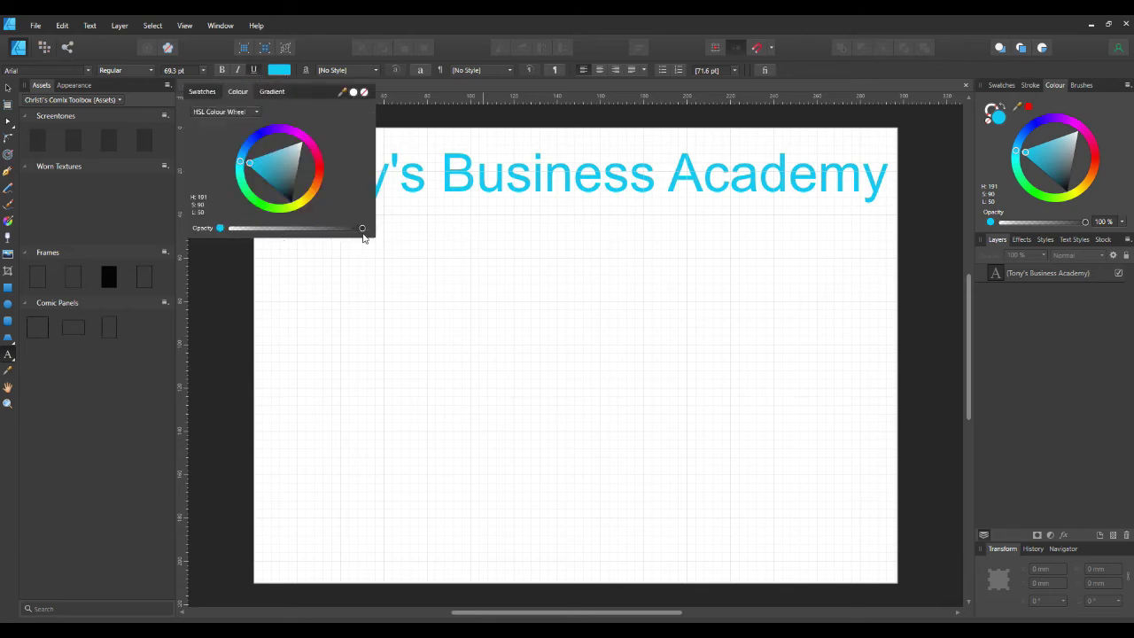
mouse_move(363, 236)
mouse_down()
mouse_move(283, 236)
mouse_move(363, 235)
mouse_up()
click(271, 92)
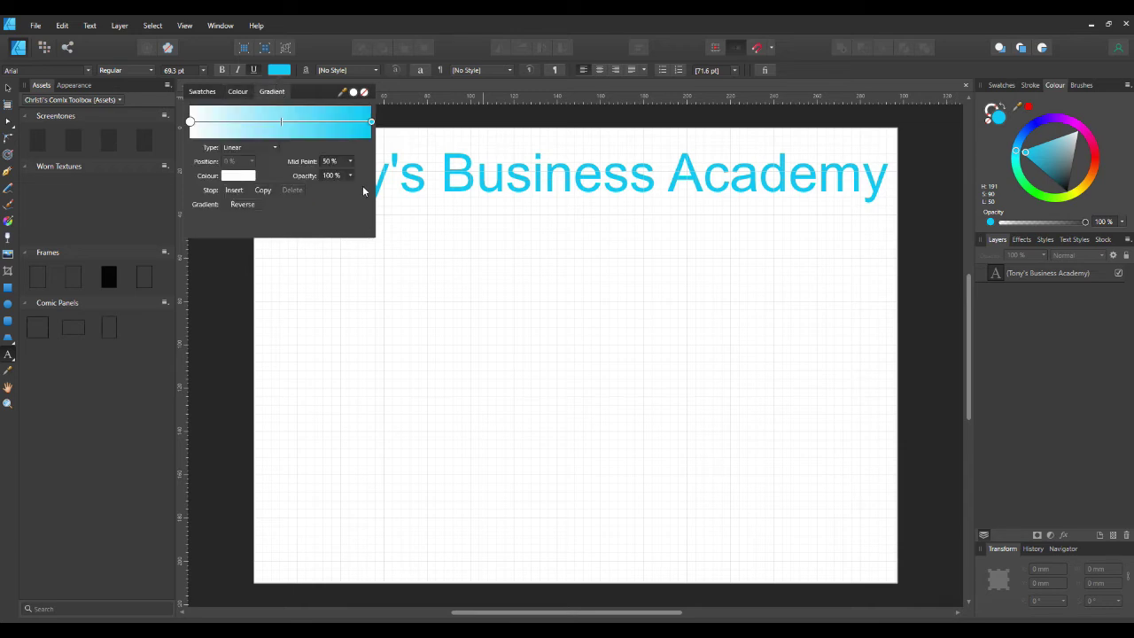
click(202, 92)
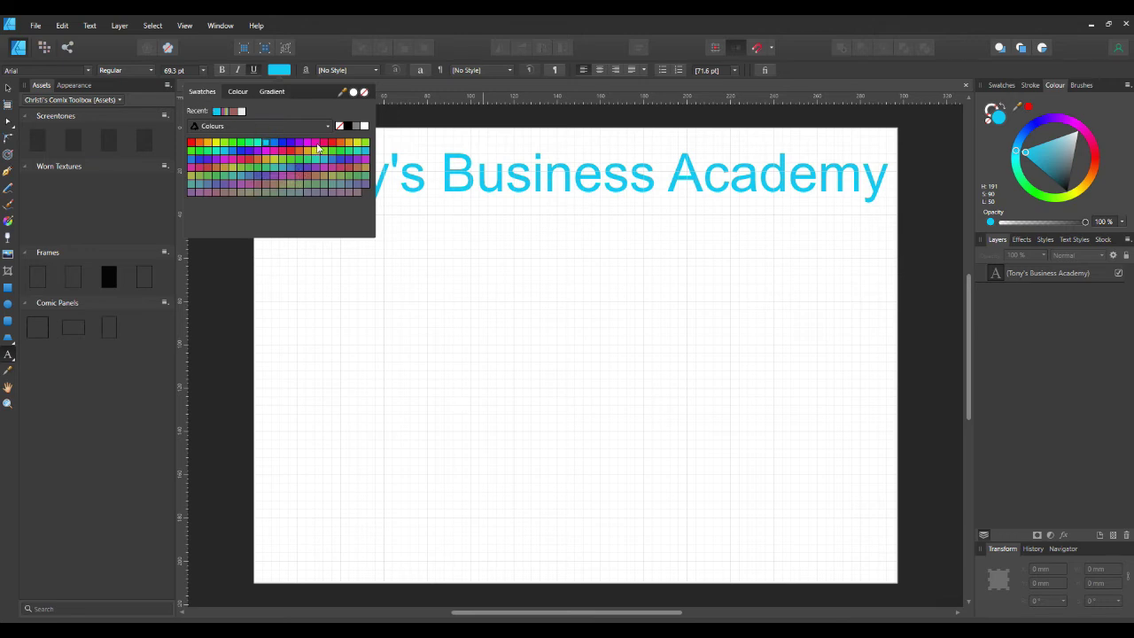
Switch the font colour swatches to the PANTONE+ Pastels & Neons Uncoated palette and view the HSL colour wheel
click(326, 128)
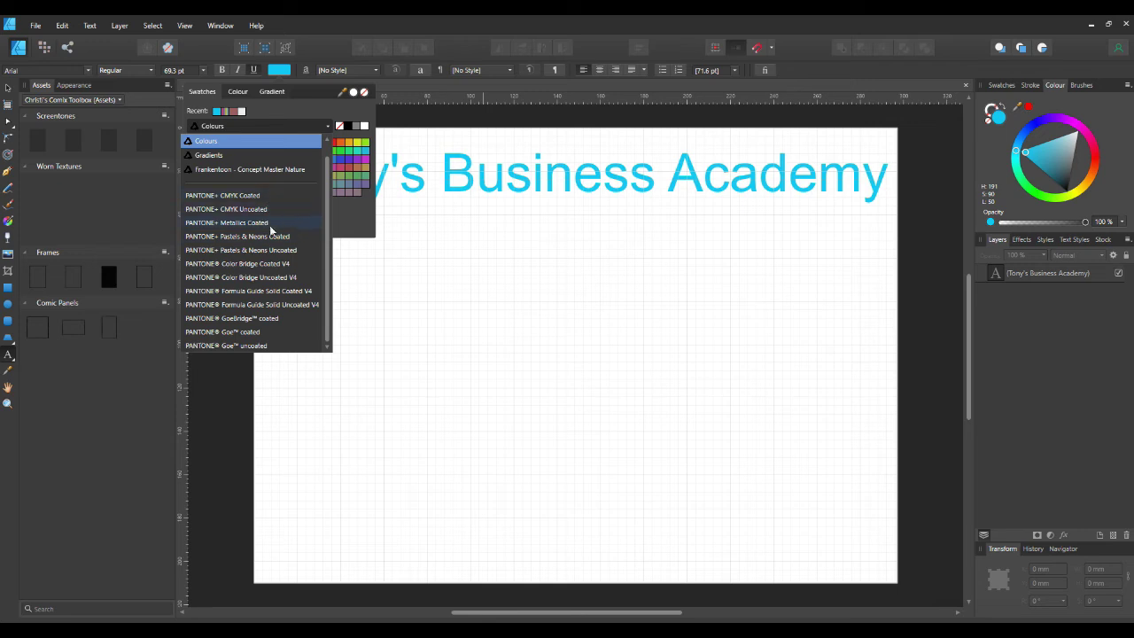
click(252, 251)
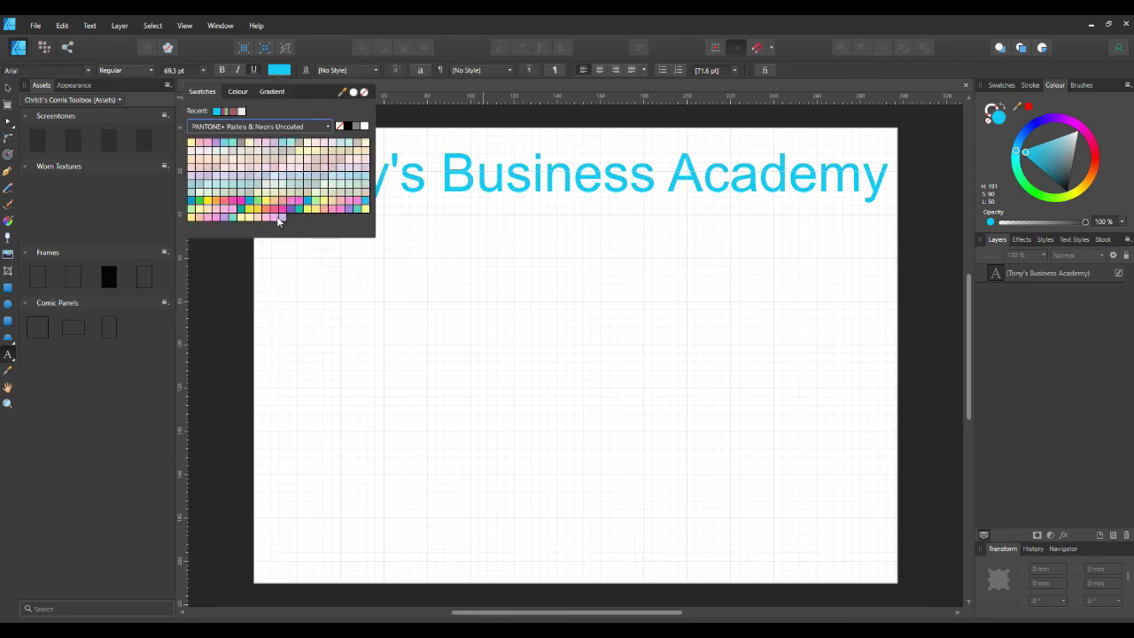
click(326, 129)
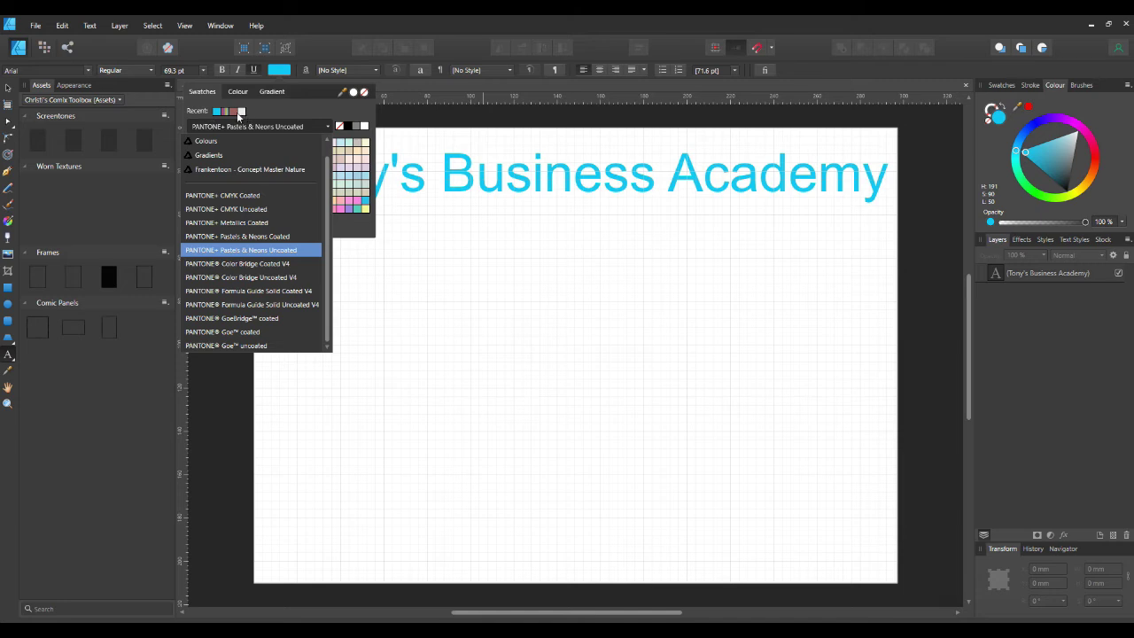
click(241, 97)
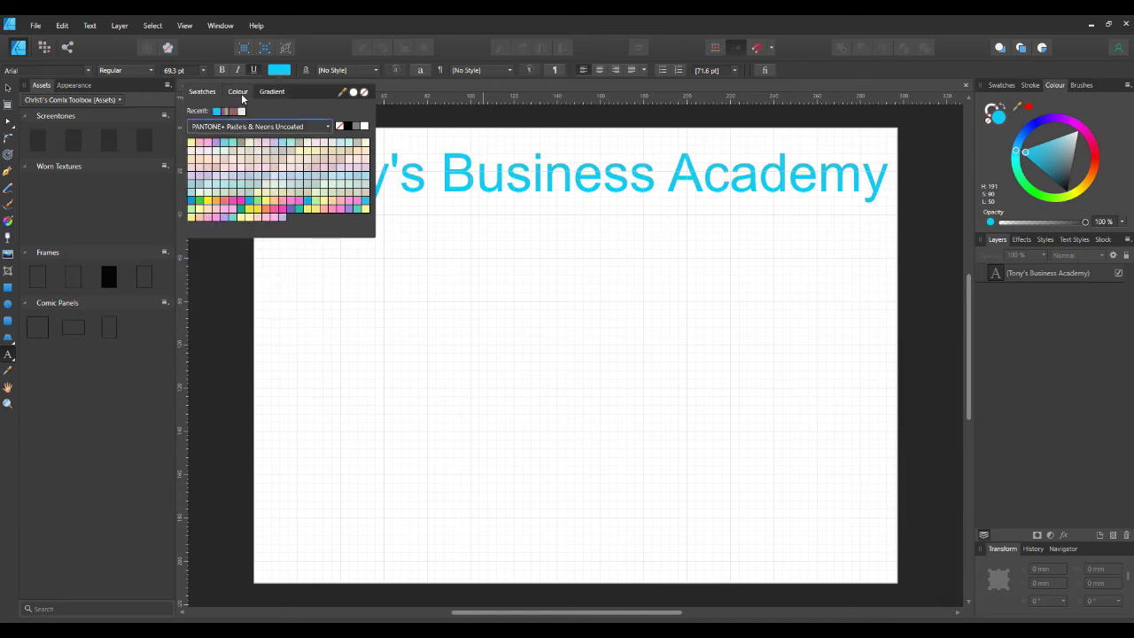
click(238, 92)
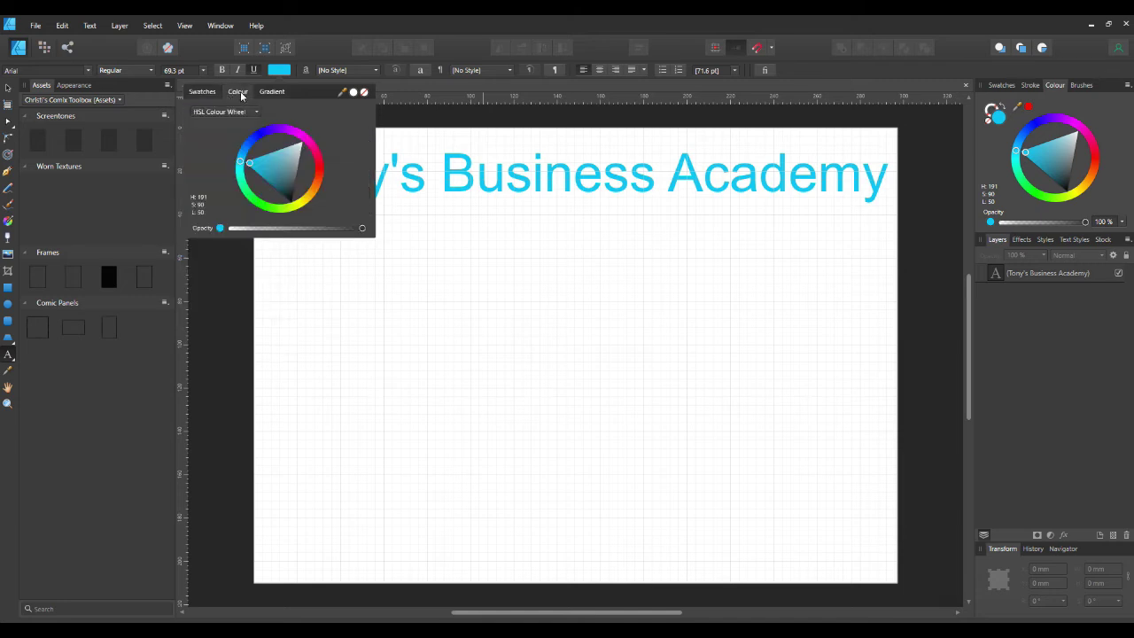
click(456, 263)
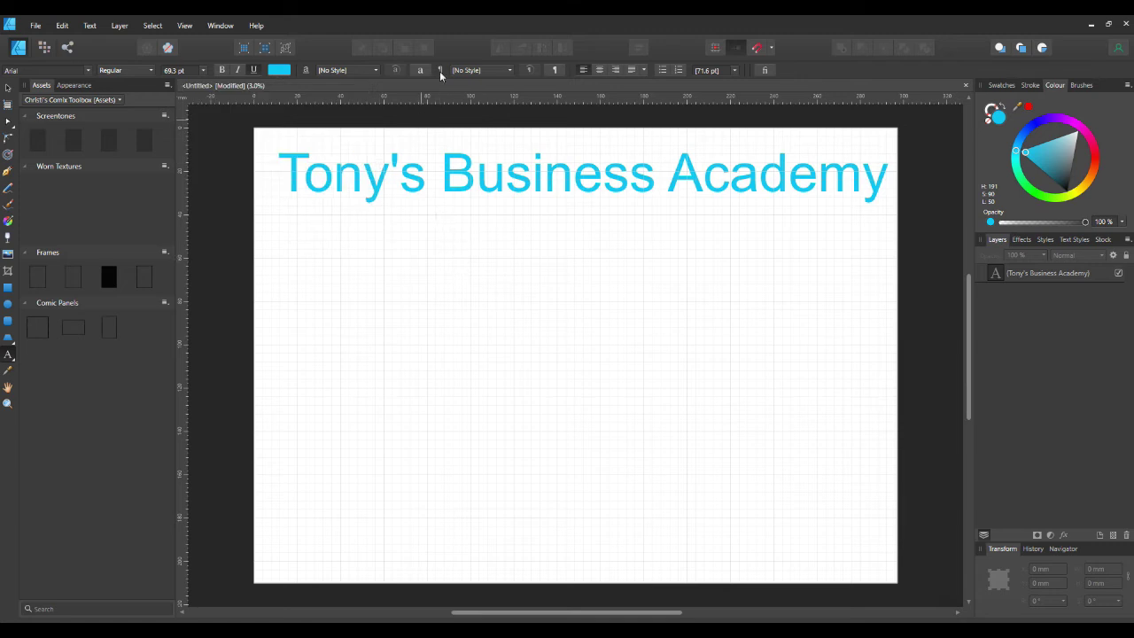
click(278, 70)
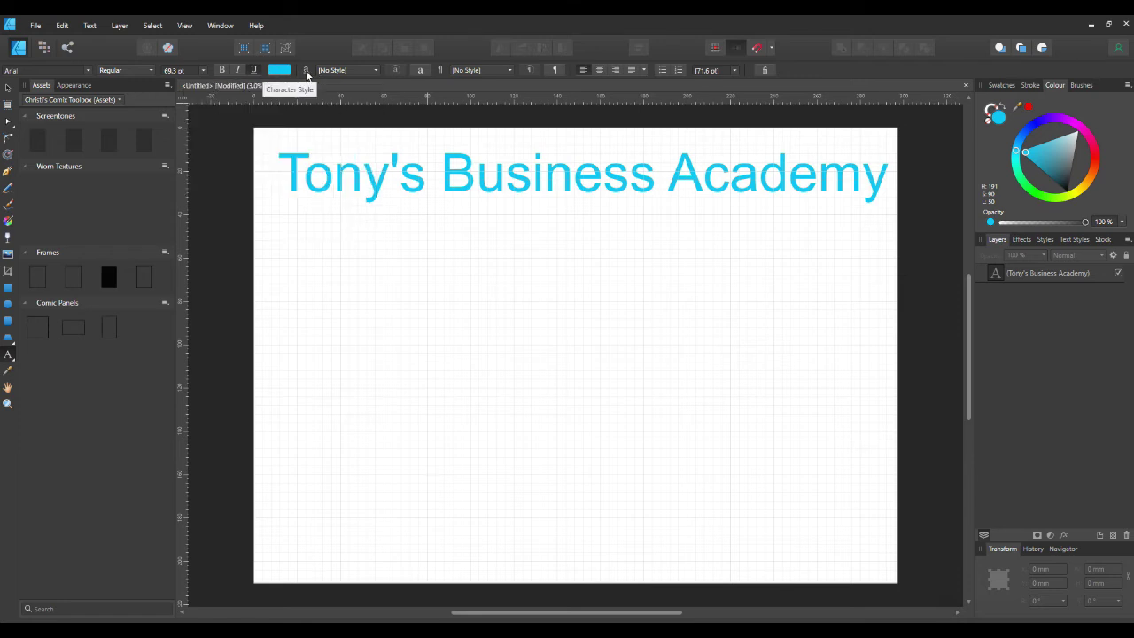
Select the word "Business" in the title and preview the Emphasis character style on it without applying it
click(376, 70)
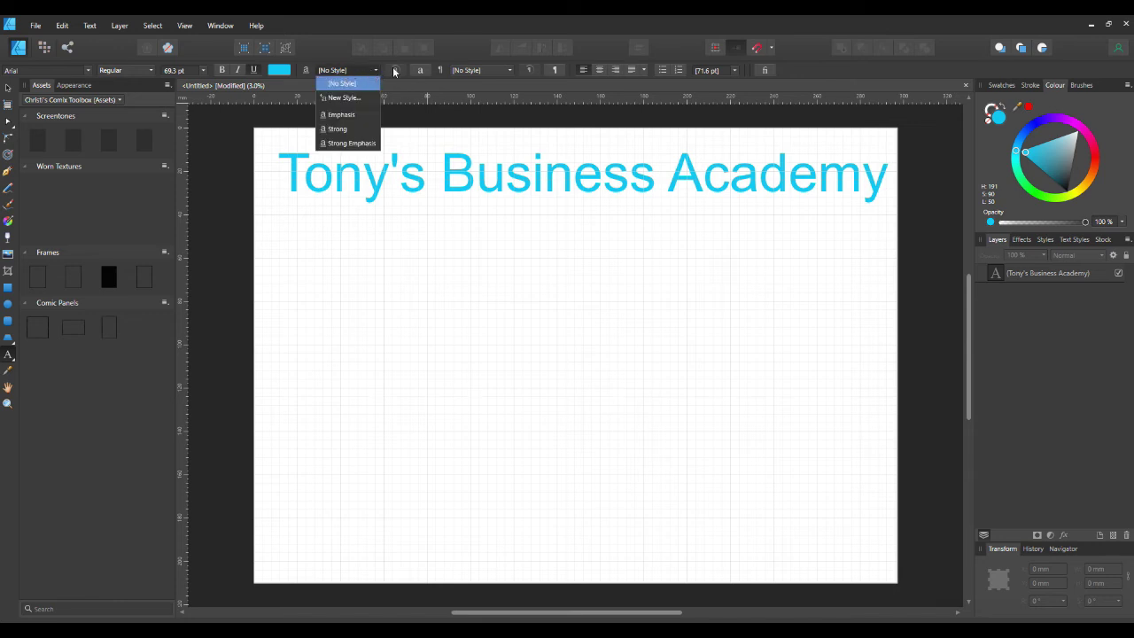
click(394, 78)
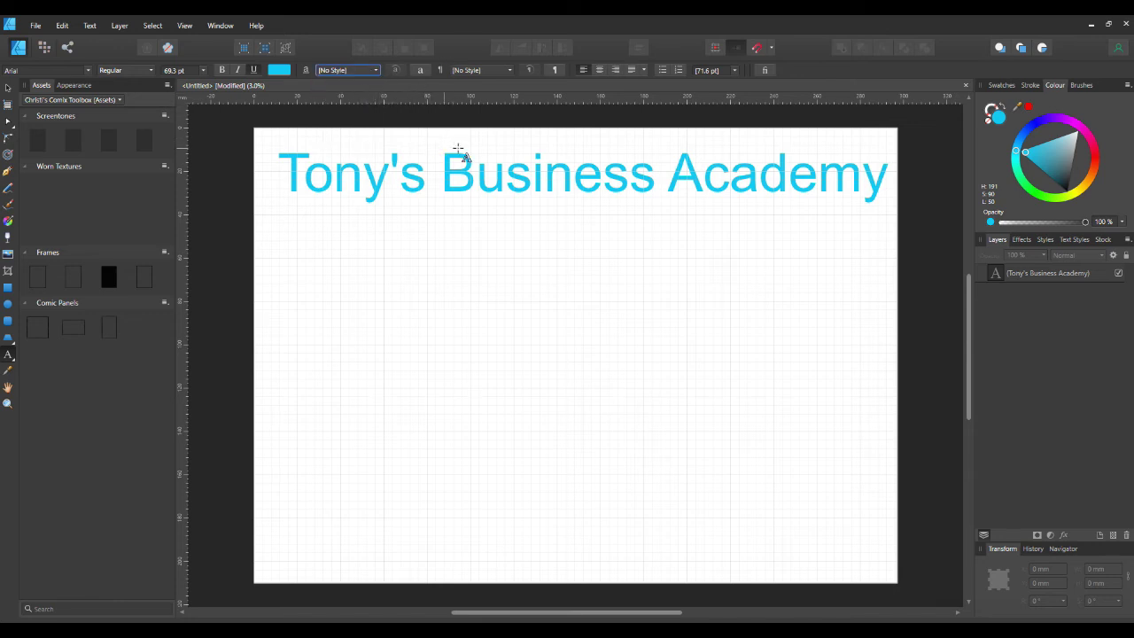
drag(443, 174, 653, 179)
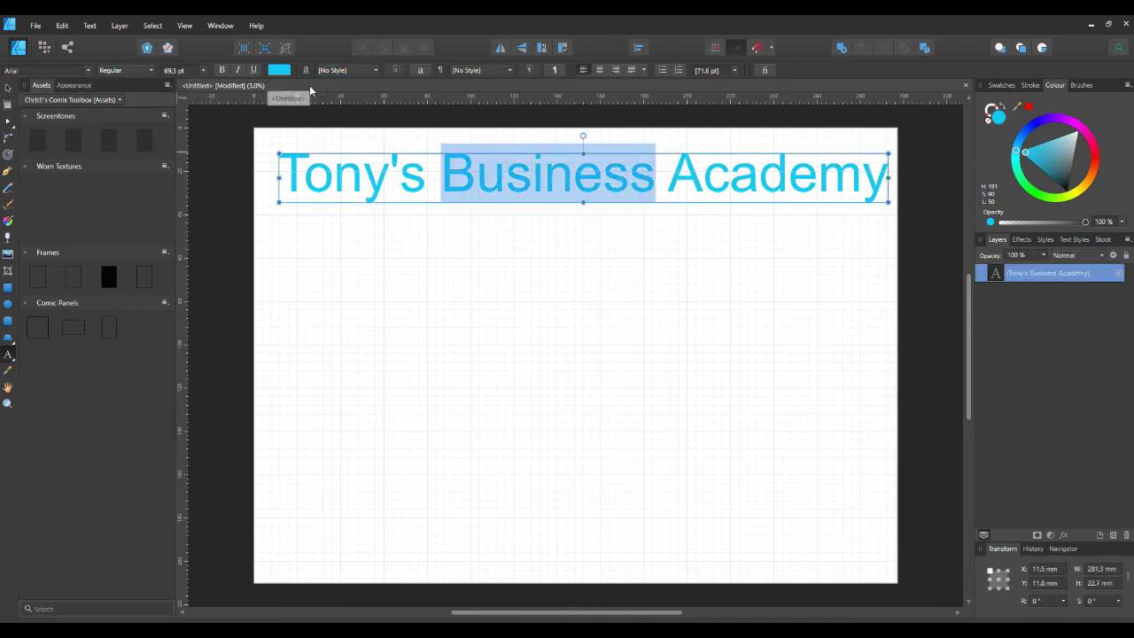
click(373, 69)
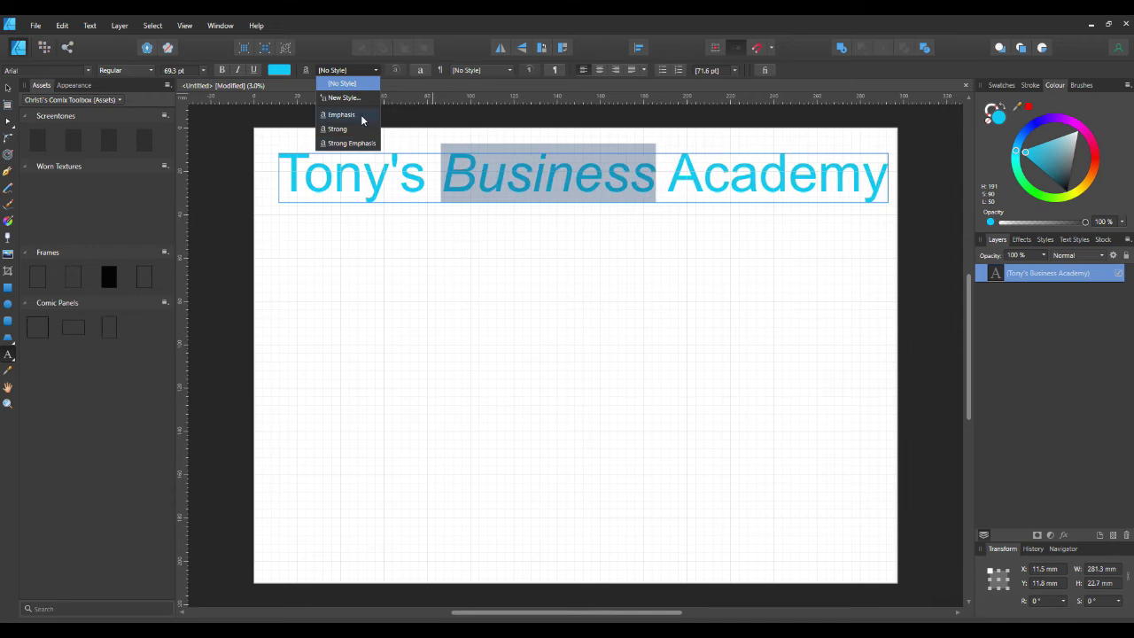
click(453, 89)
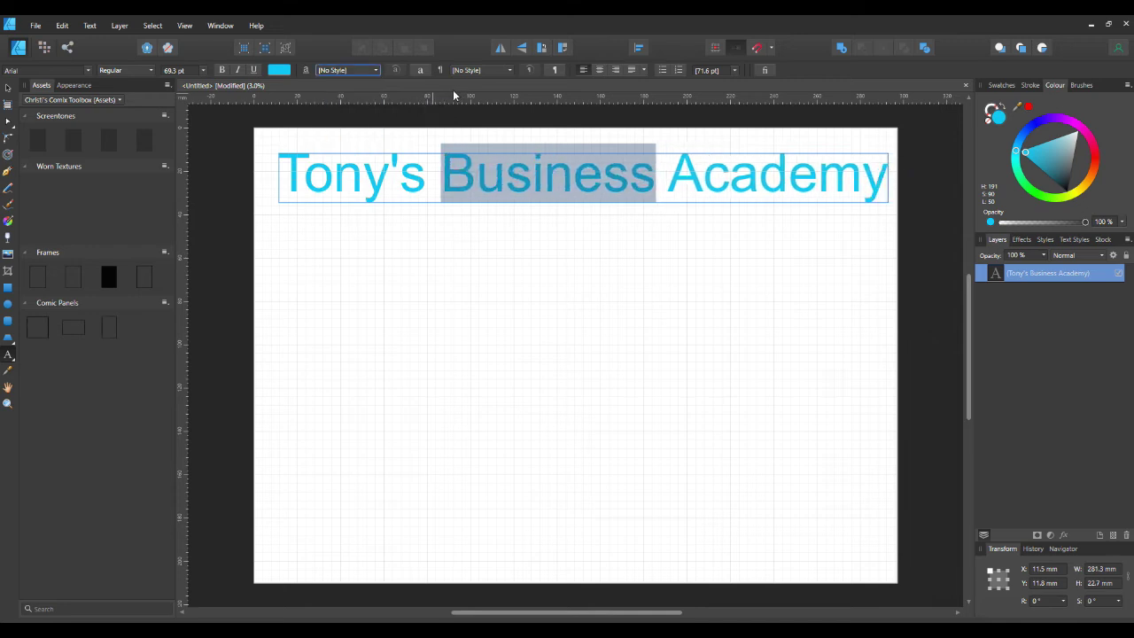
View the settings for creating a new character style and close them without creating one
click(376, 70)
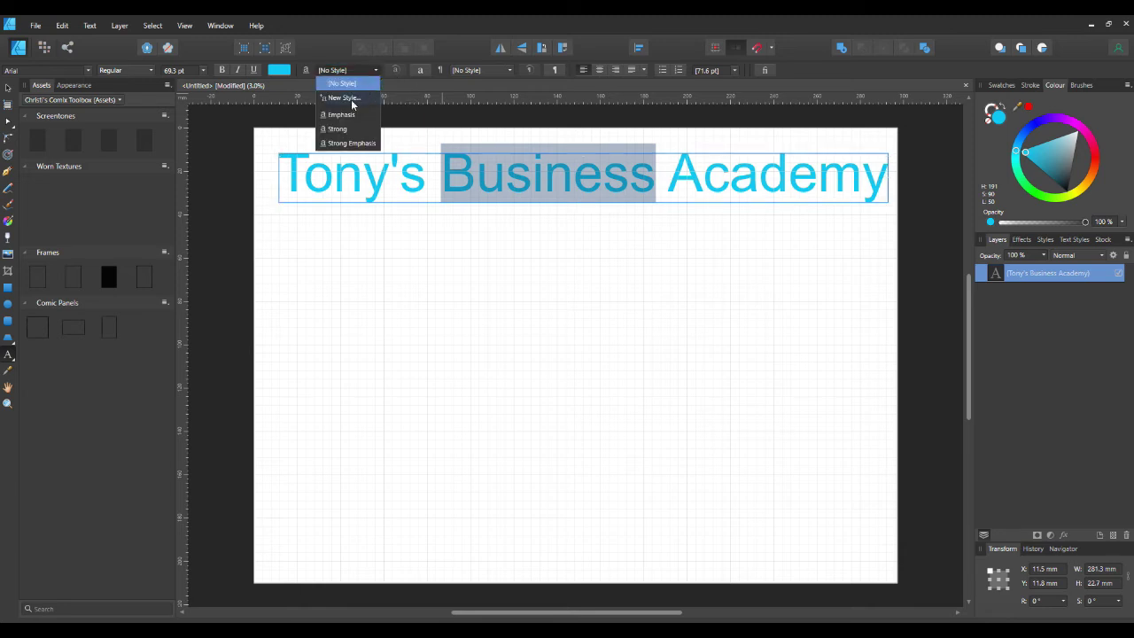
click(351, 100)
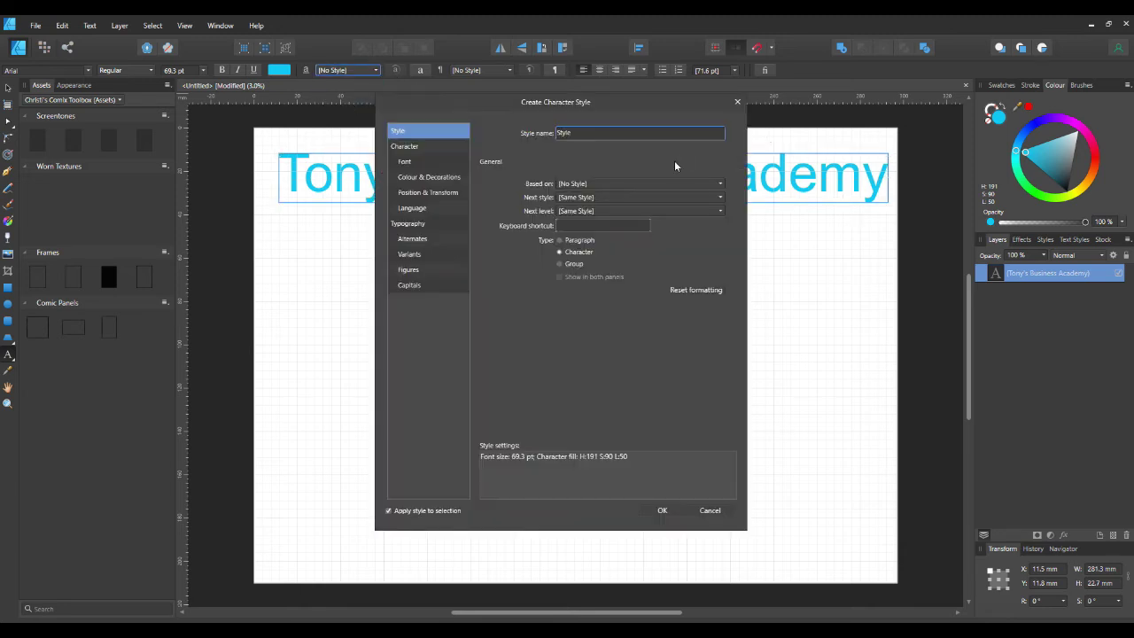
click(736, 102)
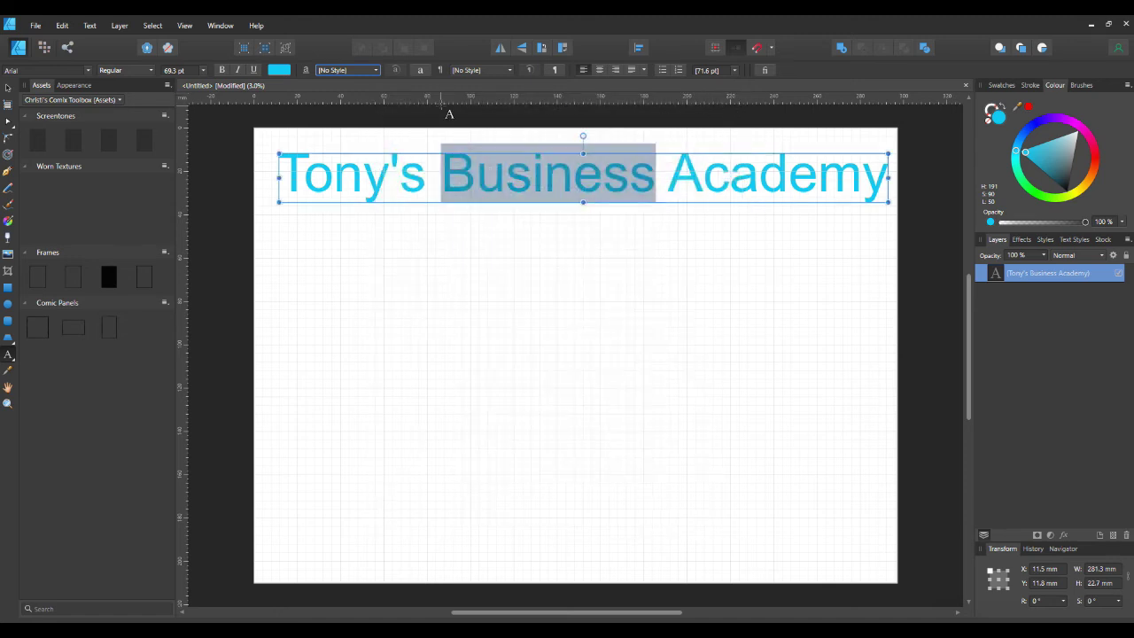
Show the full Character settings and position them over the page, just below the title's last word
click(422, 72)
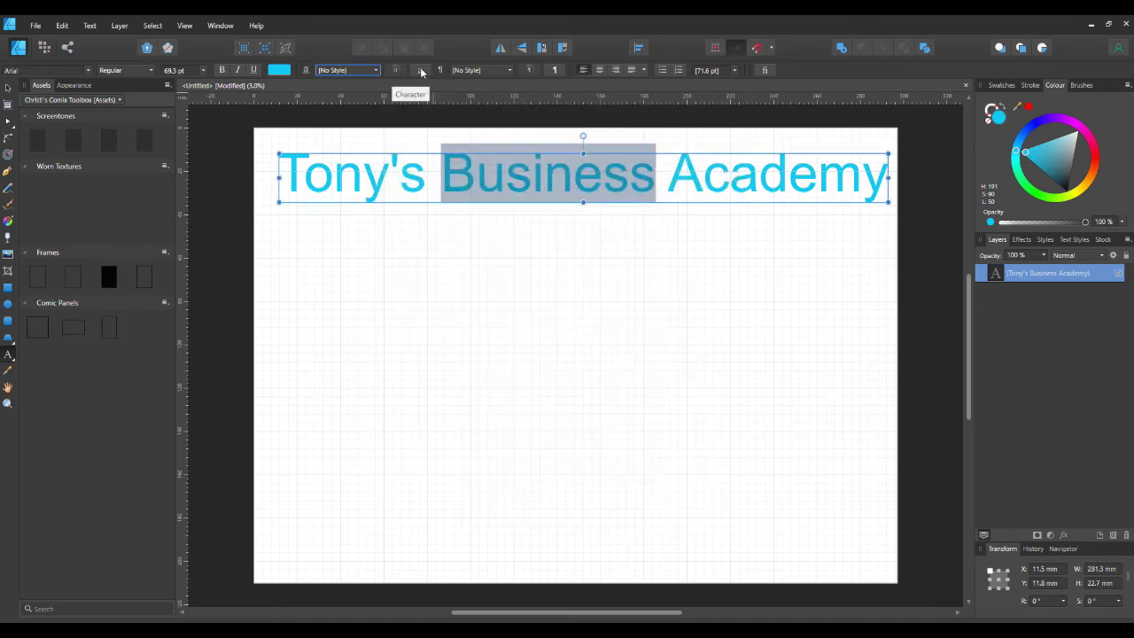
click(422, 70)
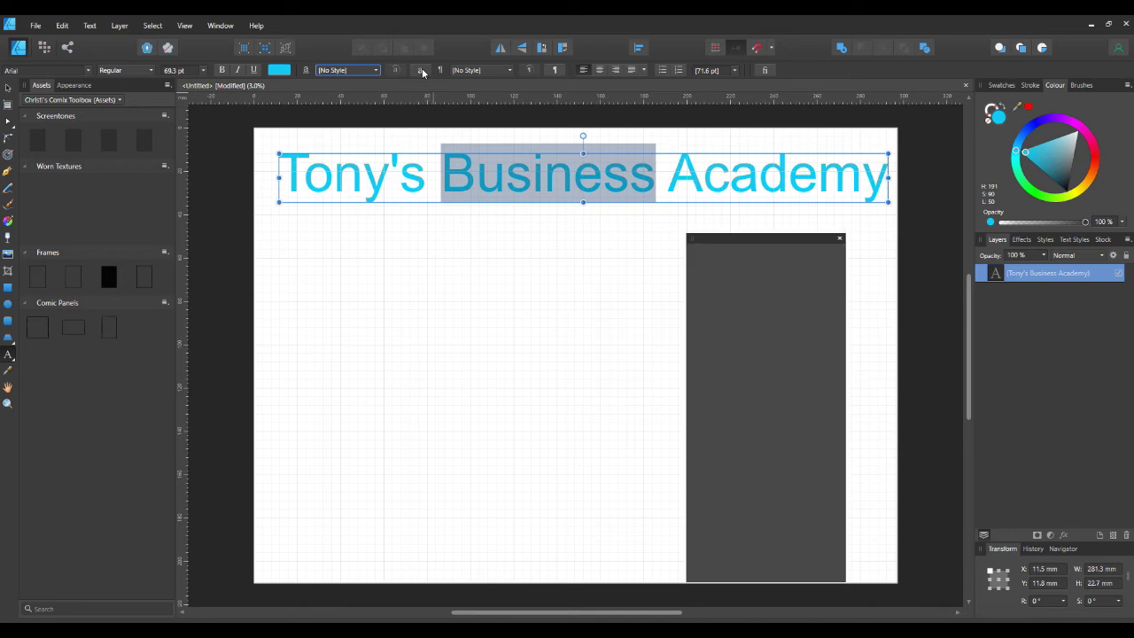
drag(797, 239, 741, 219)
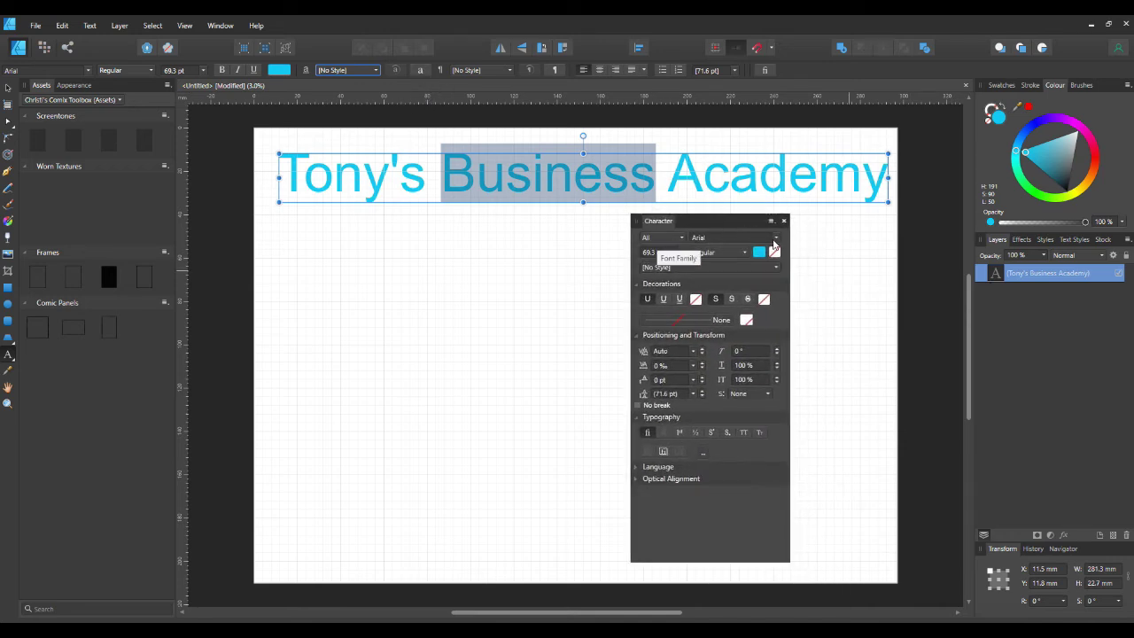
Preview other font families and Arial font styles such as Narrow Italic on "Business", keeping Arial Regular
click(775, 239)
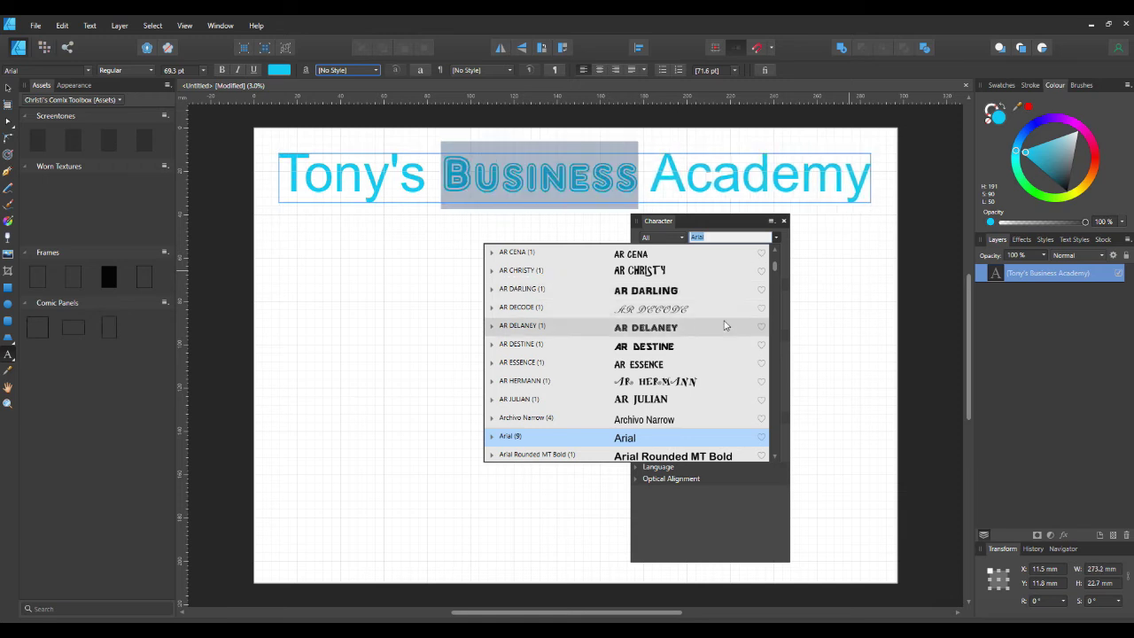
click(739, 234)
click(540, 199)
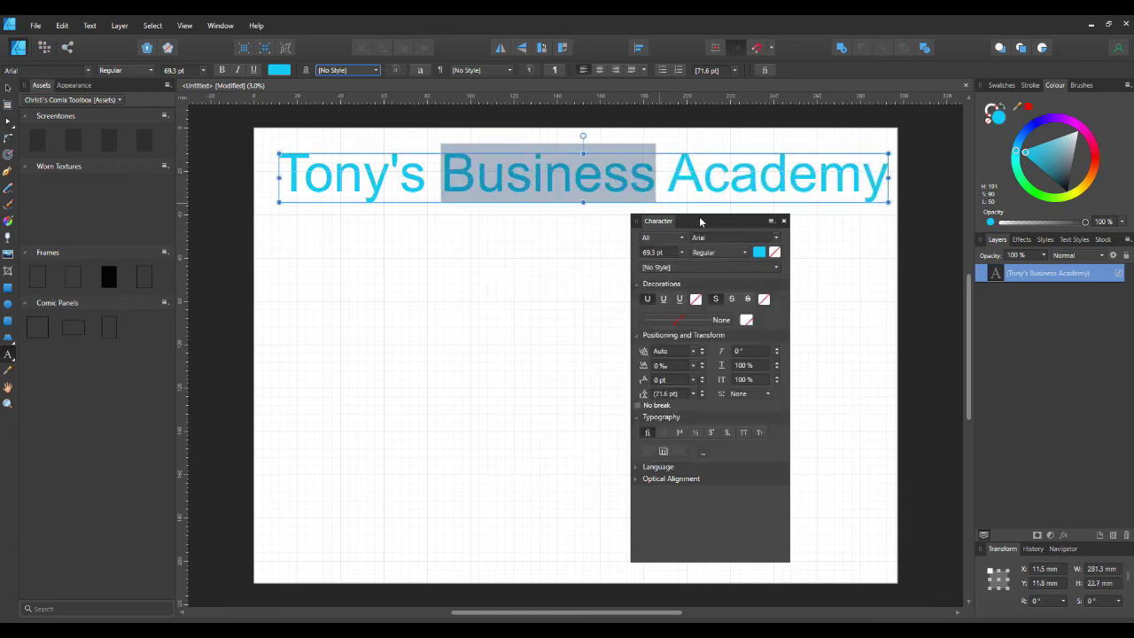
click(740, 254)
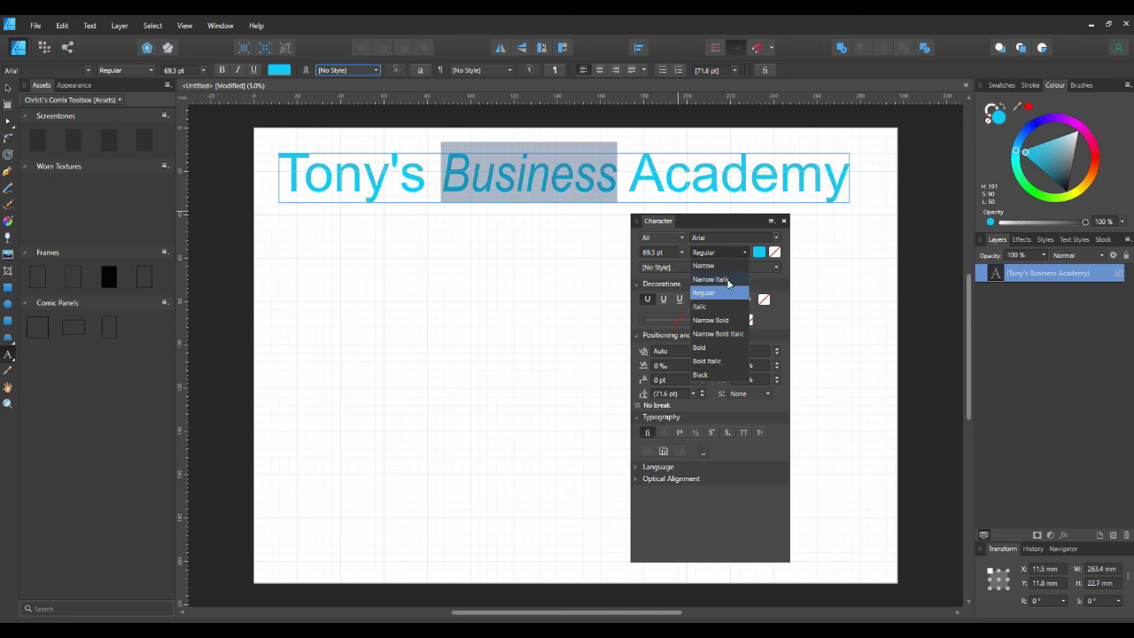
click(731, 252)
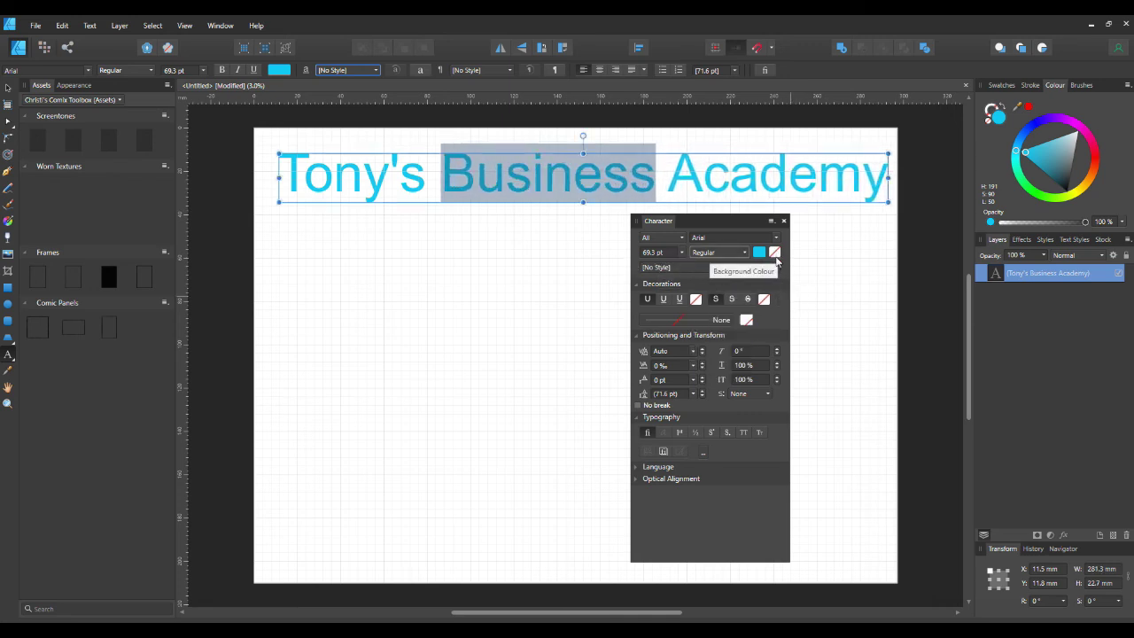
Give "Business" a light green background colour from the PANTONE+ Pastels & Neons Uncoated swatches and deselect the text
click(775, 254)
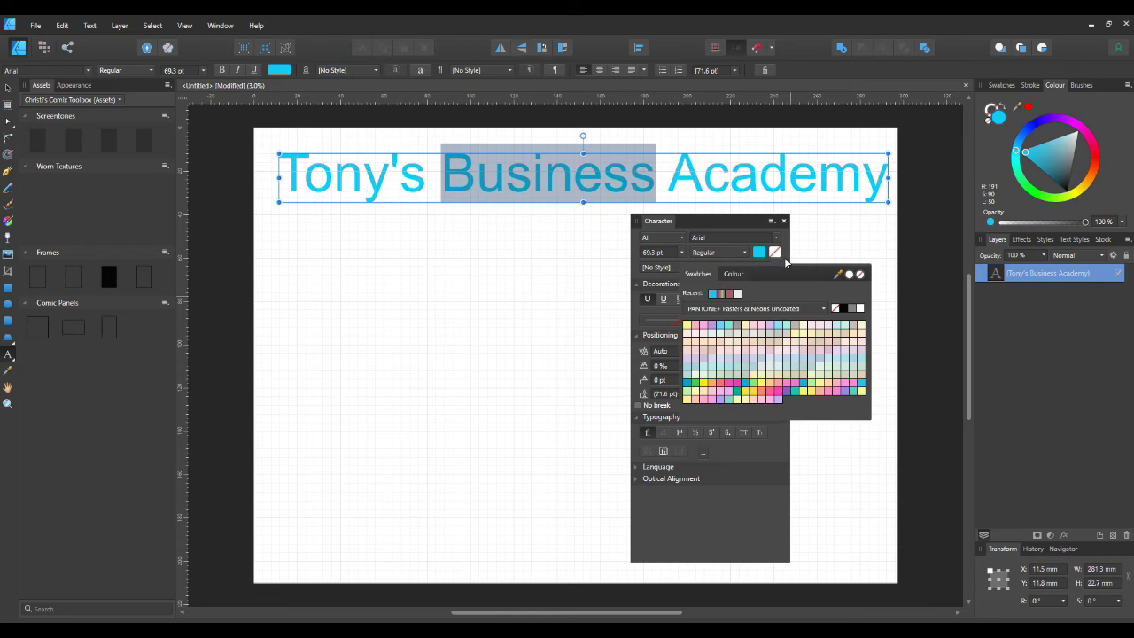
click(811, 383)
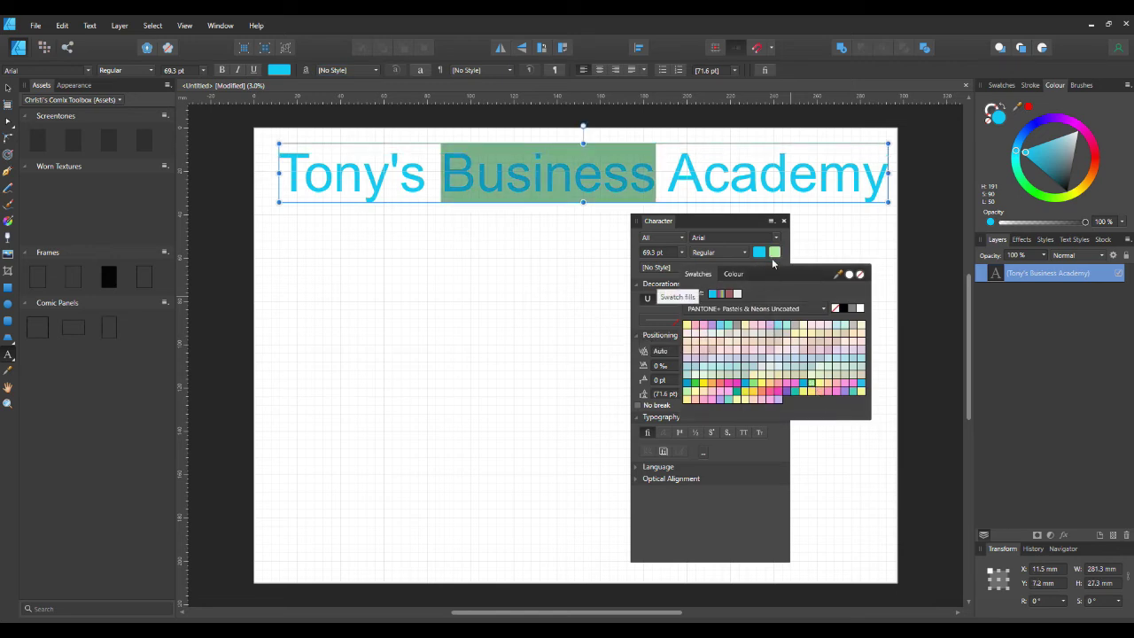
click(519, 309)
Try to set a pale yellow background colour with no text selected
click(775, 253)
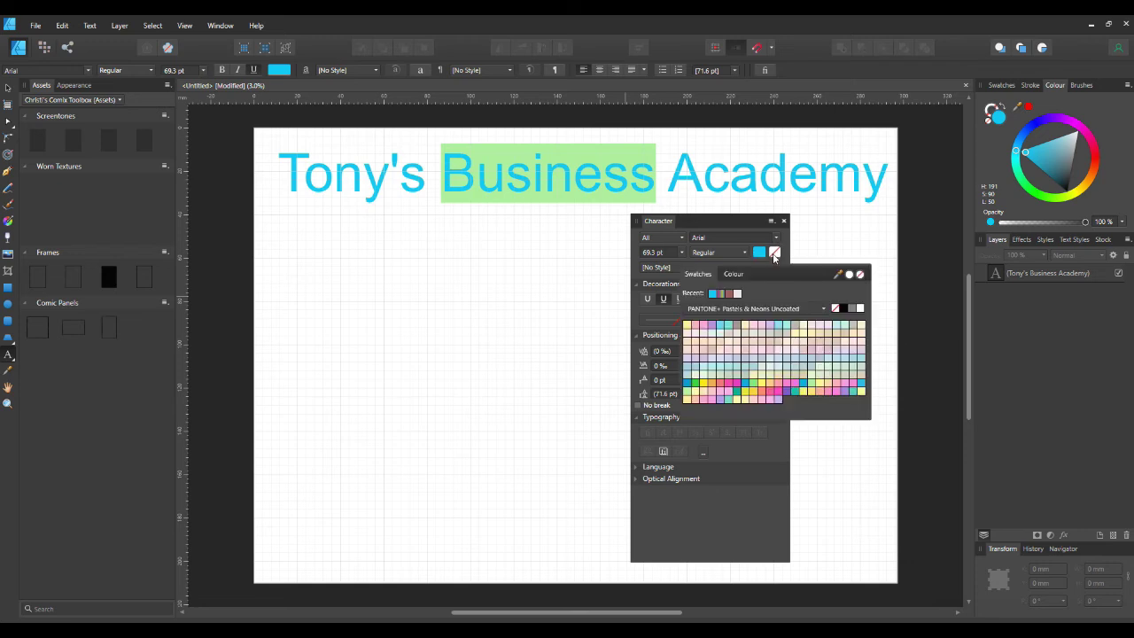
click(860, 390)
click(430, 290)
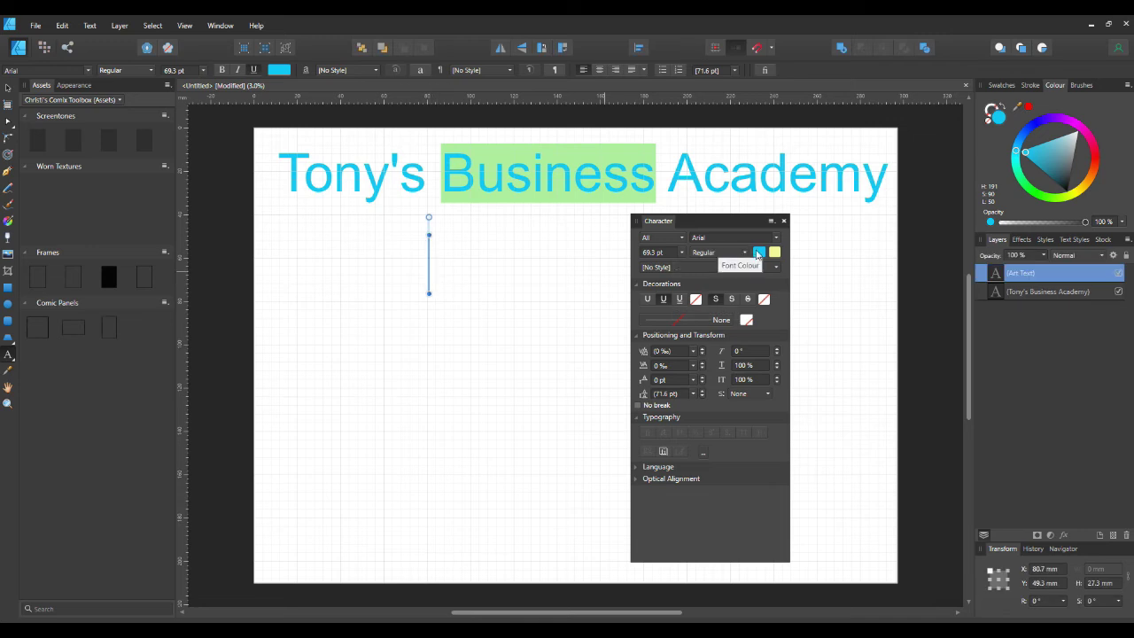
click(776, 254)
click(776, 255)
Reselect "Business", change its background colour to pale yellow (H 61, S 77, L 78) on the colour wheel and deselect the text
drag(656, 178, 439, 178)
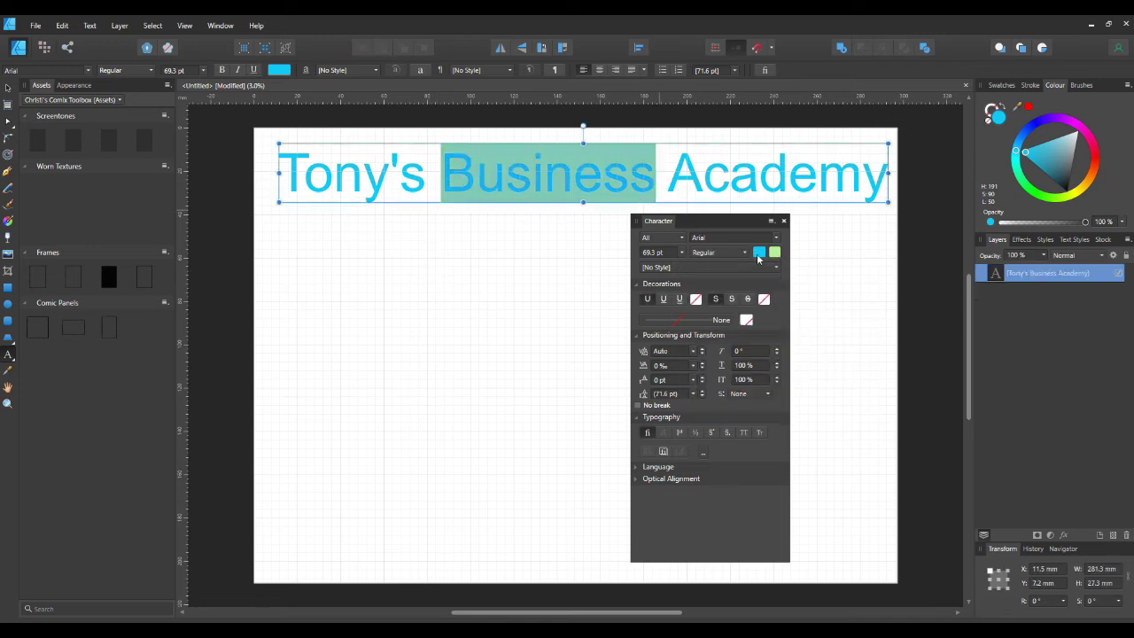
click(776, 254)
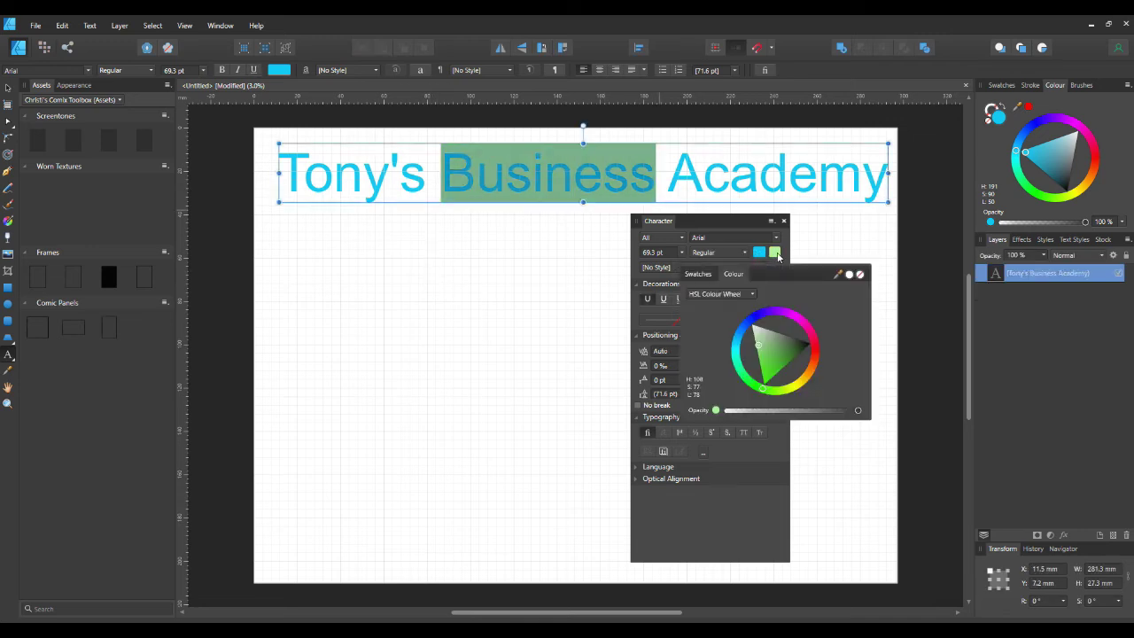
click(800, 399)
key(Escape)
key(Escape)
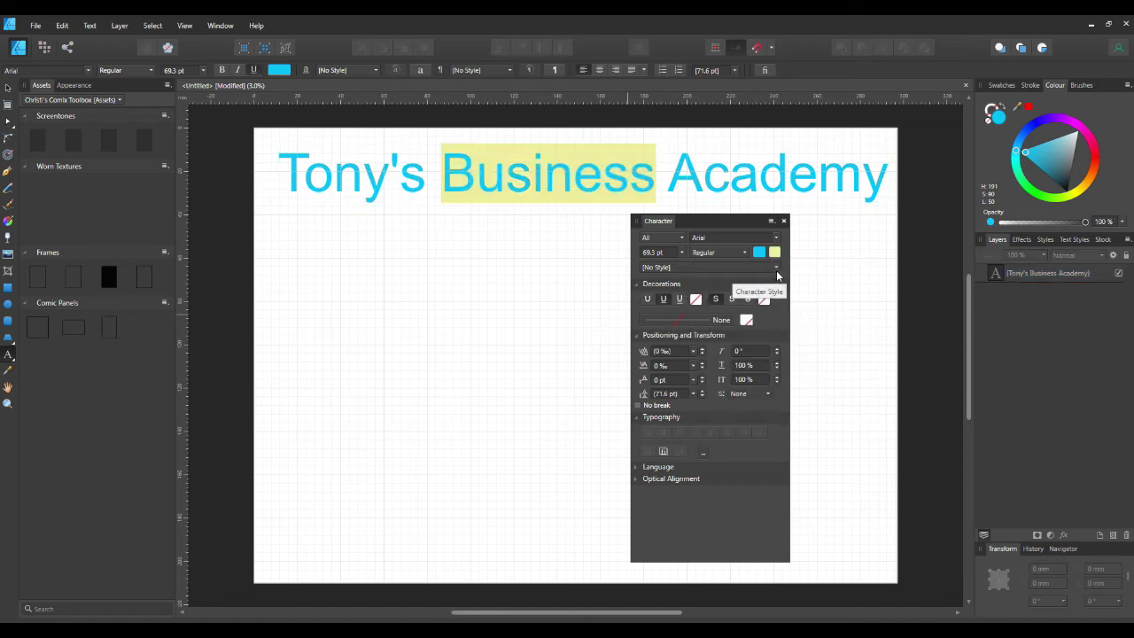
Try the Emphasis character style with no text selected
click(777, 268)
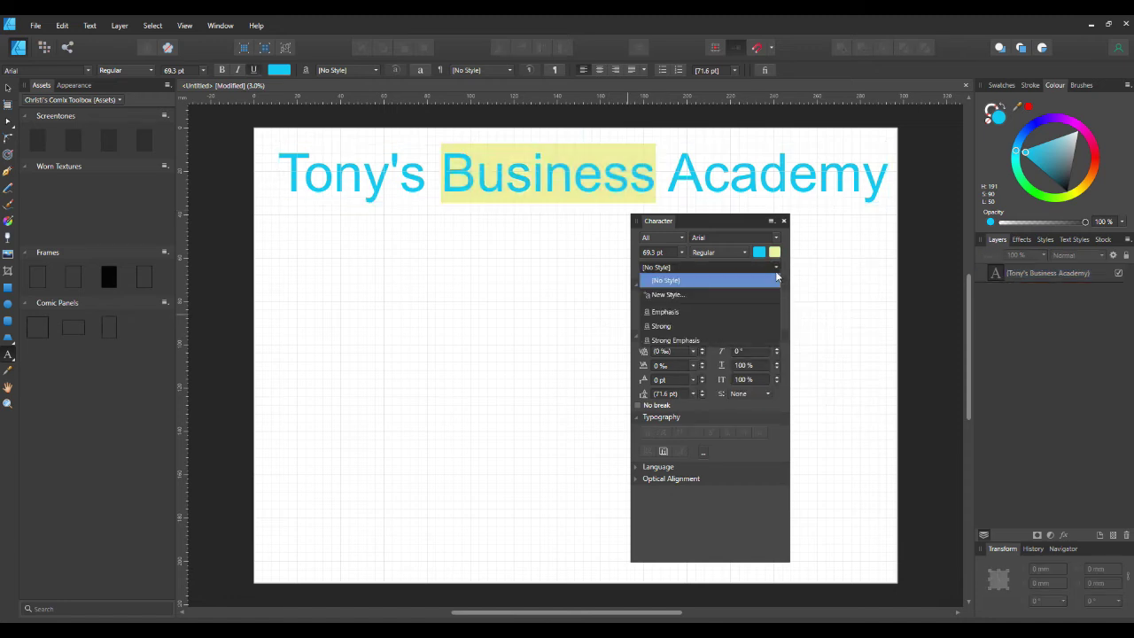
click(665, 311)
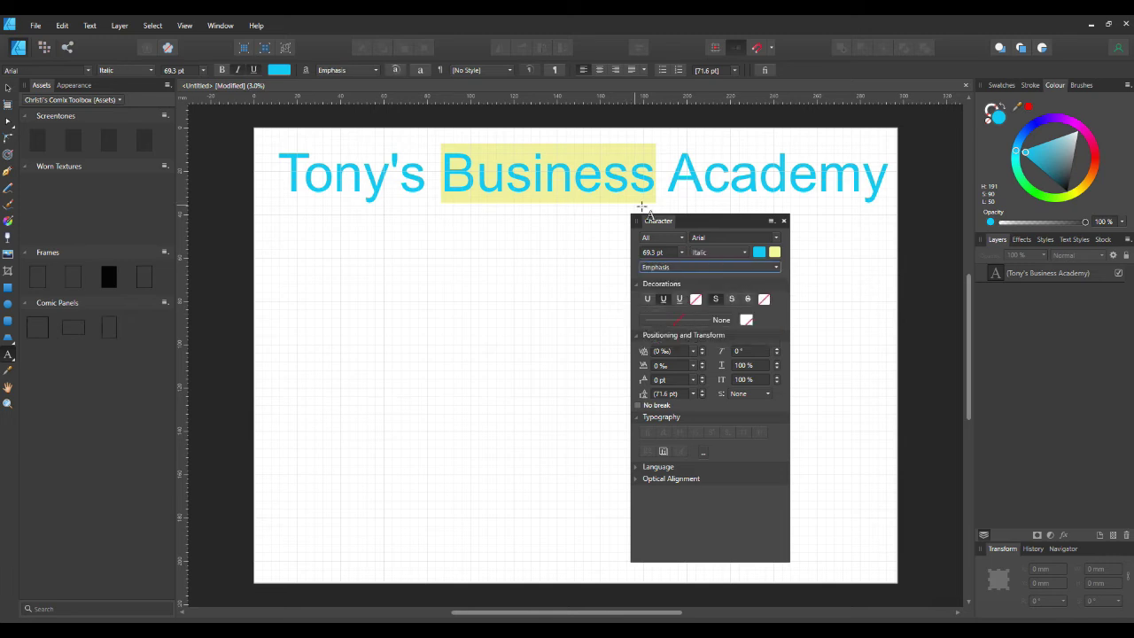
Reselect "Business", review the new character style settings including its highlight colour, and close them without creating a style
drag(656, 182, 438, 179)
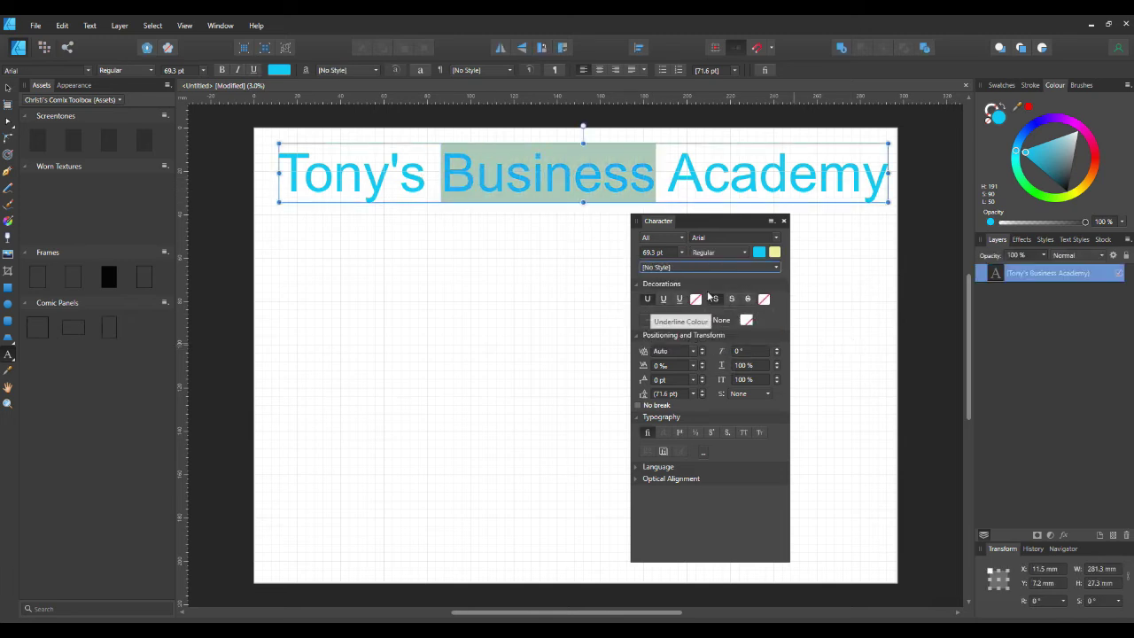
click(770, 269)
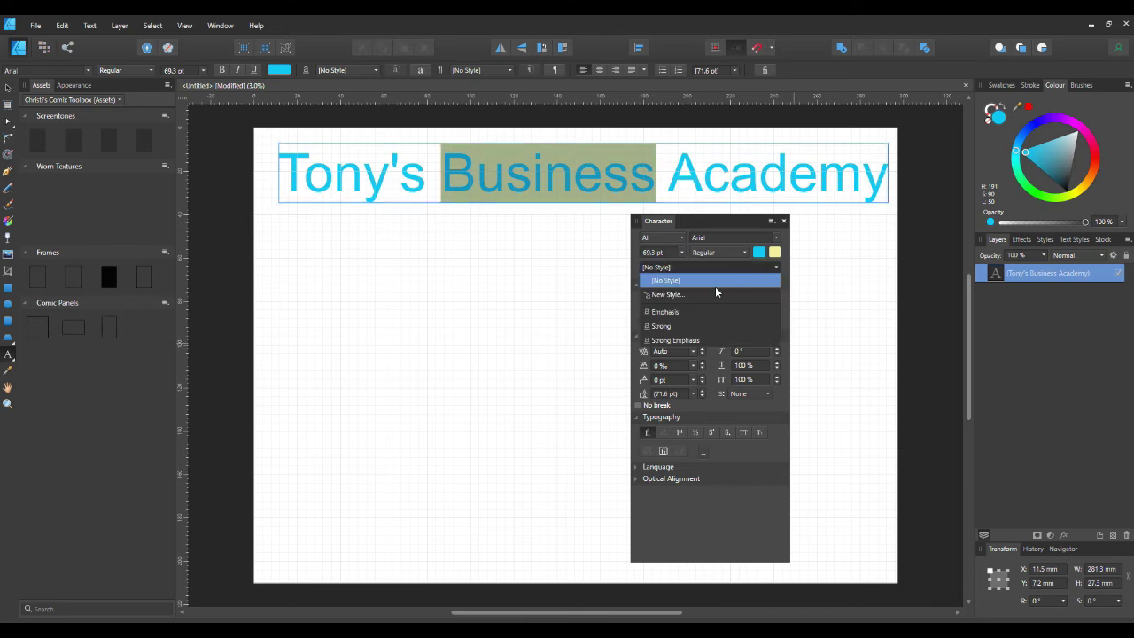
click(669, 295)
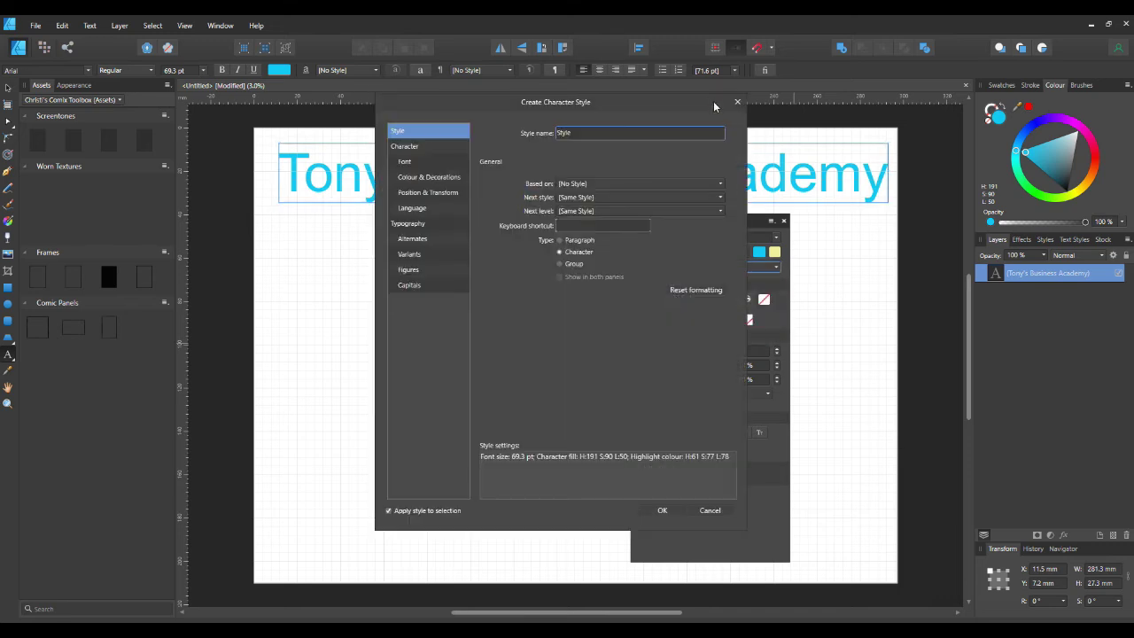
click(738, 103)
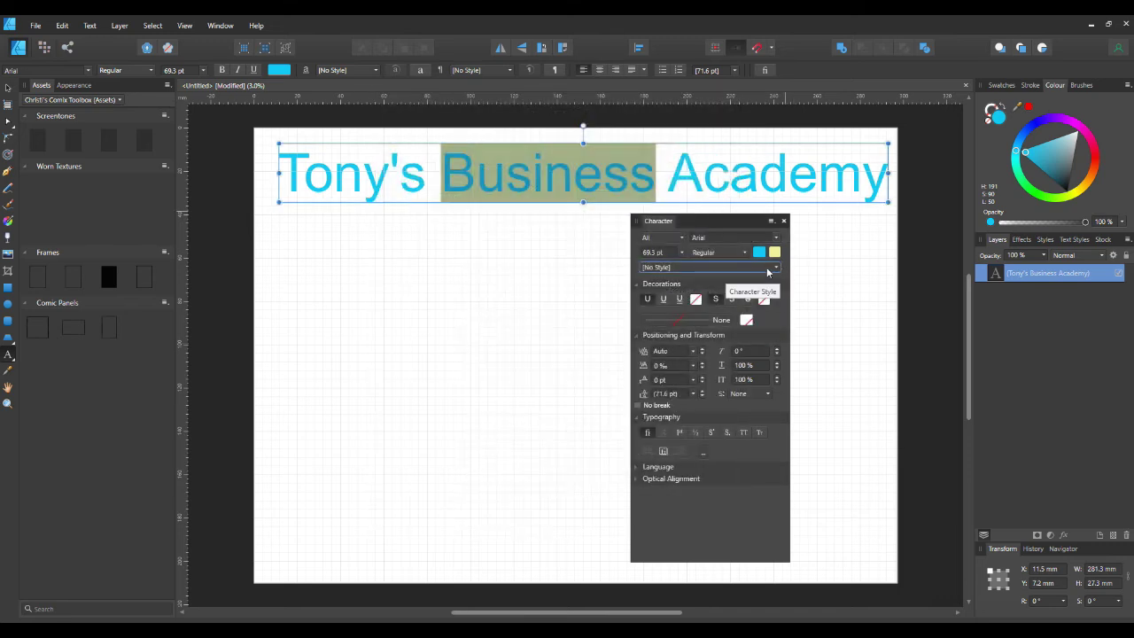
Apply the Emphasis character style to "Business", check the available font styles, and deselect the text
click(768, 268)
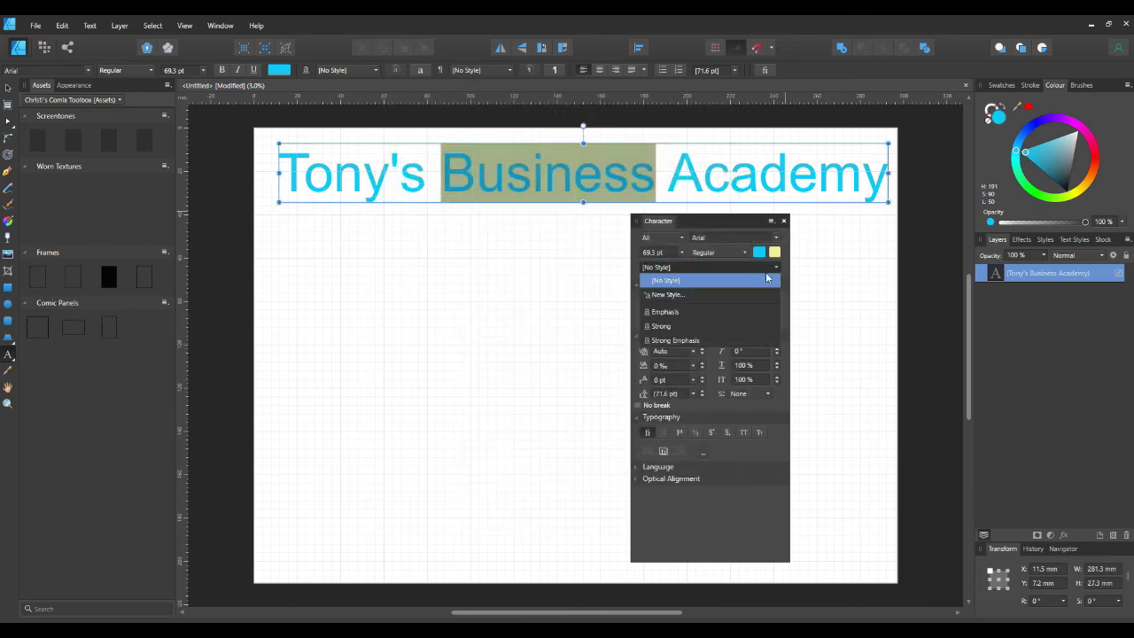
click(669, 313)
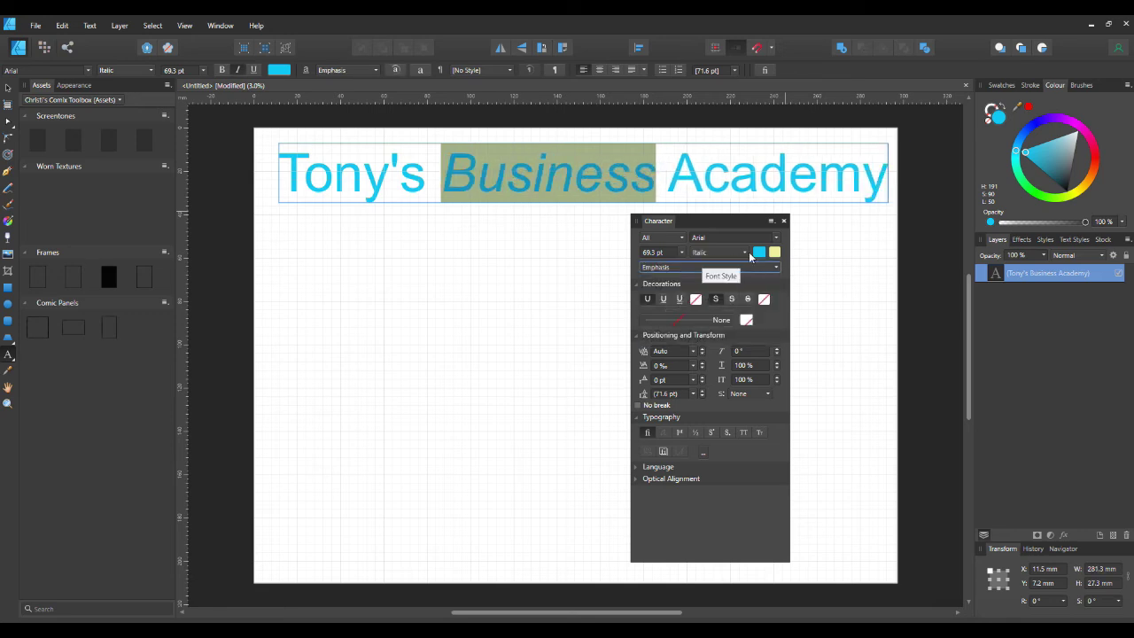
click(746, 253)
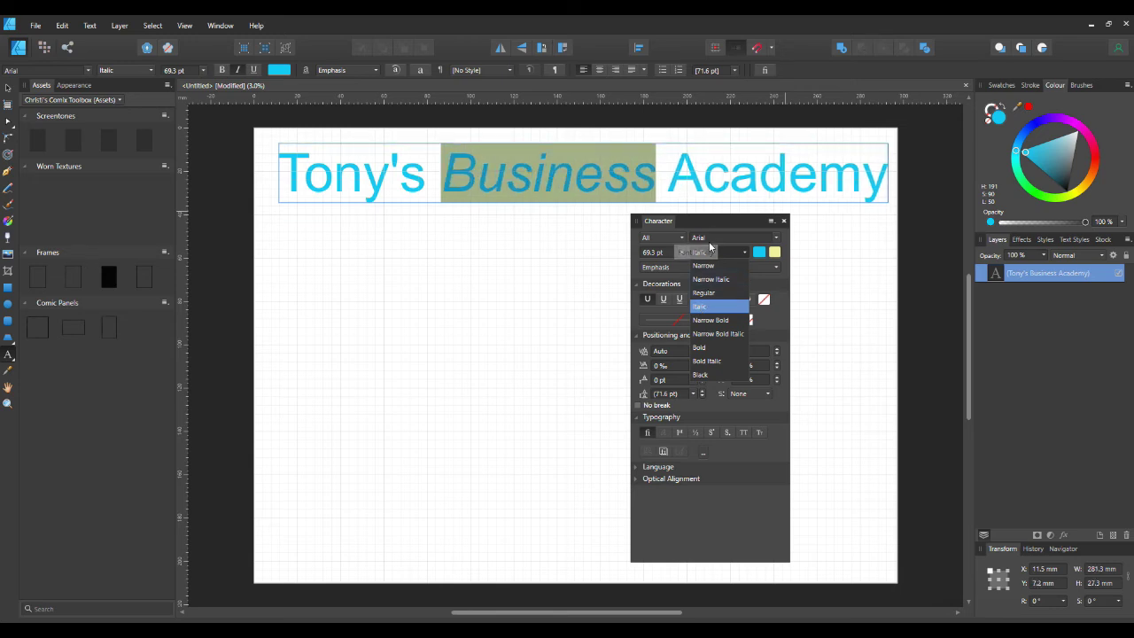
click(542, 275)
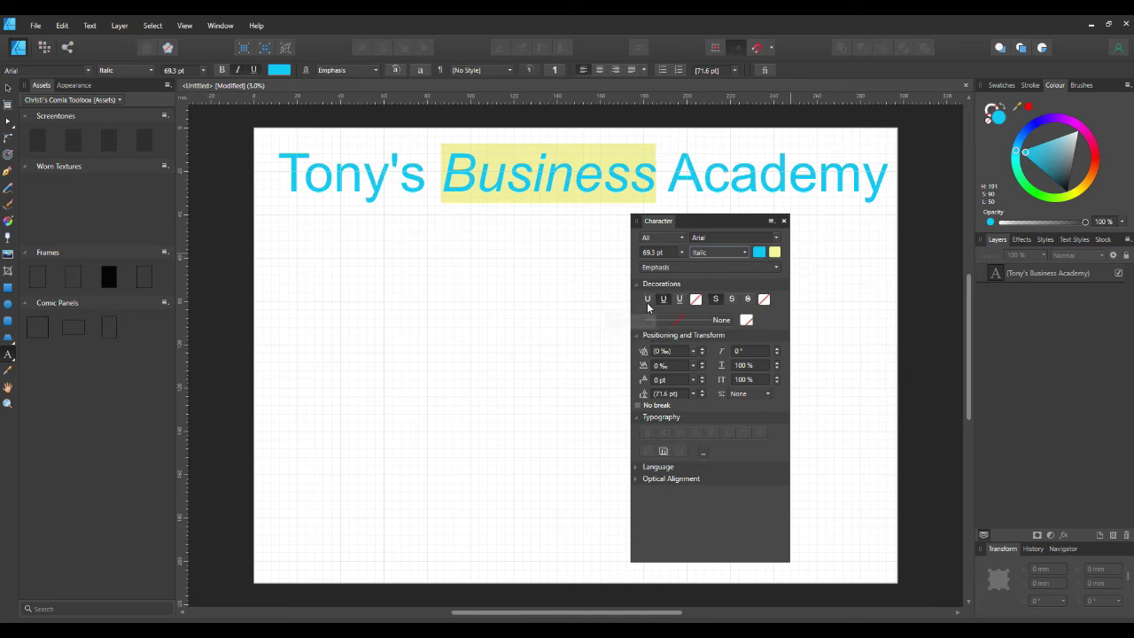
Select "Business" with the space before it, try a single underline and switch it to a double underline
click(667, 184)
key(shift+Left)
key(shift+Left)
key(shift+Left)
key(shift+Left)
key(shift+Left)
key(shift+Left)
key(shift+Left)
key(shift+Left)
key(shift+Left)
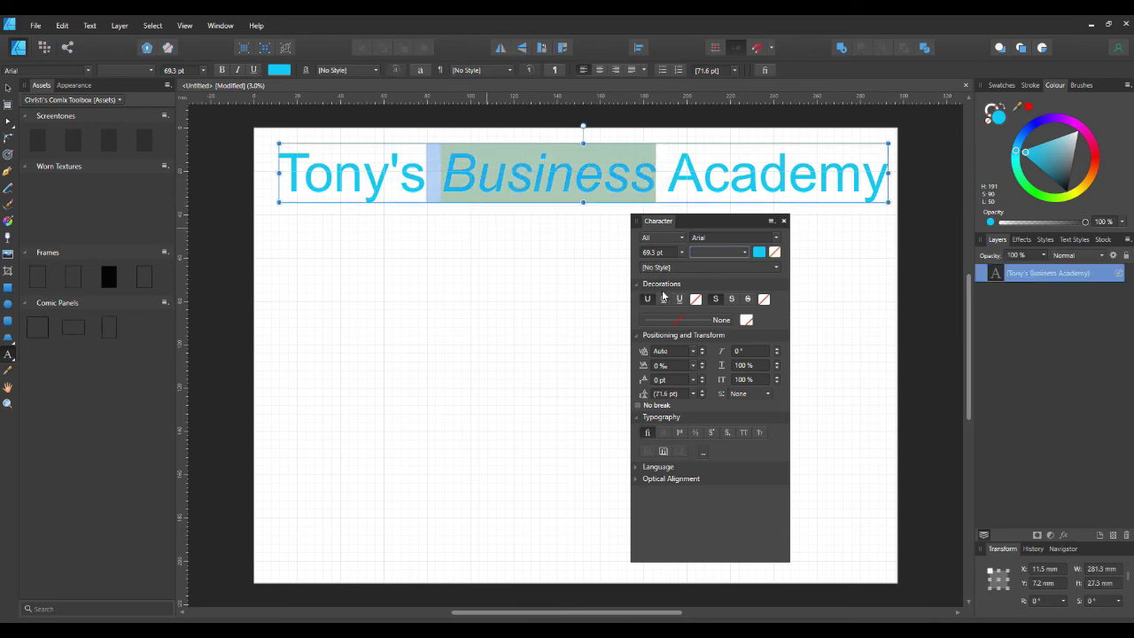
click(663, 302)
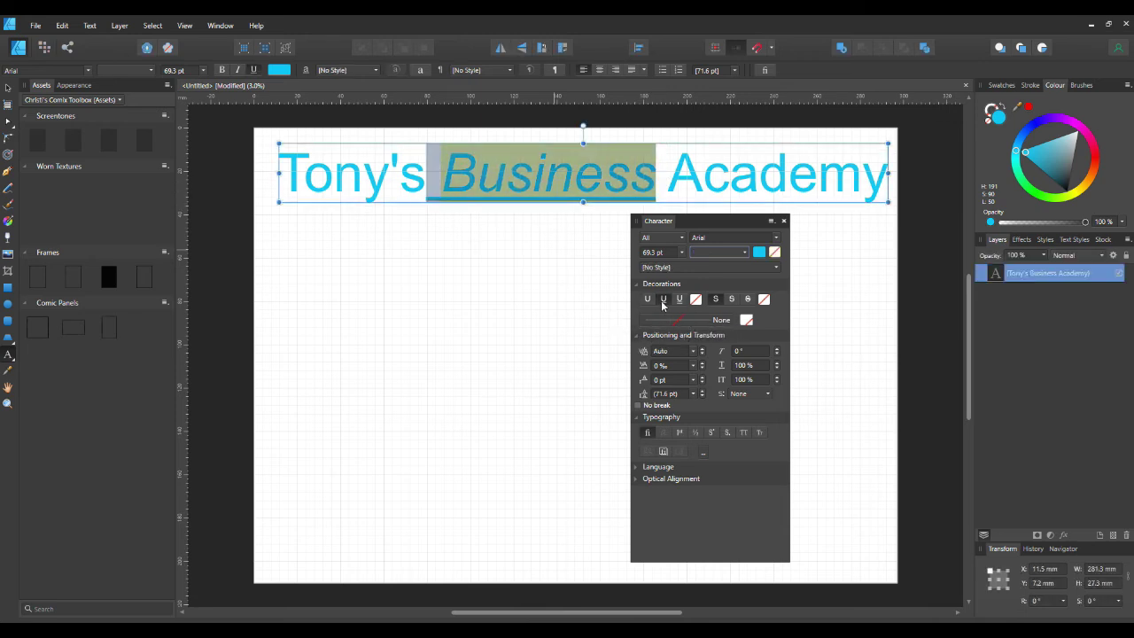
click(679, 301)
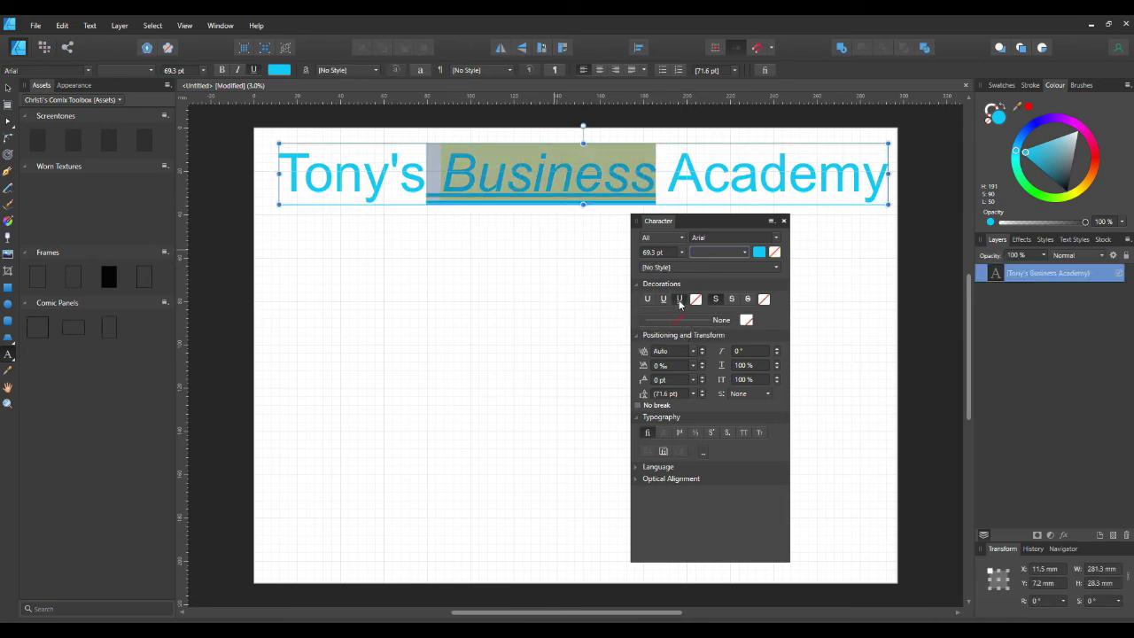
Colour the double underline pink from the PANTONE+ Pastels & Neons Uncoated swatches and deselect the text
click(696, 299)
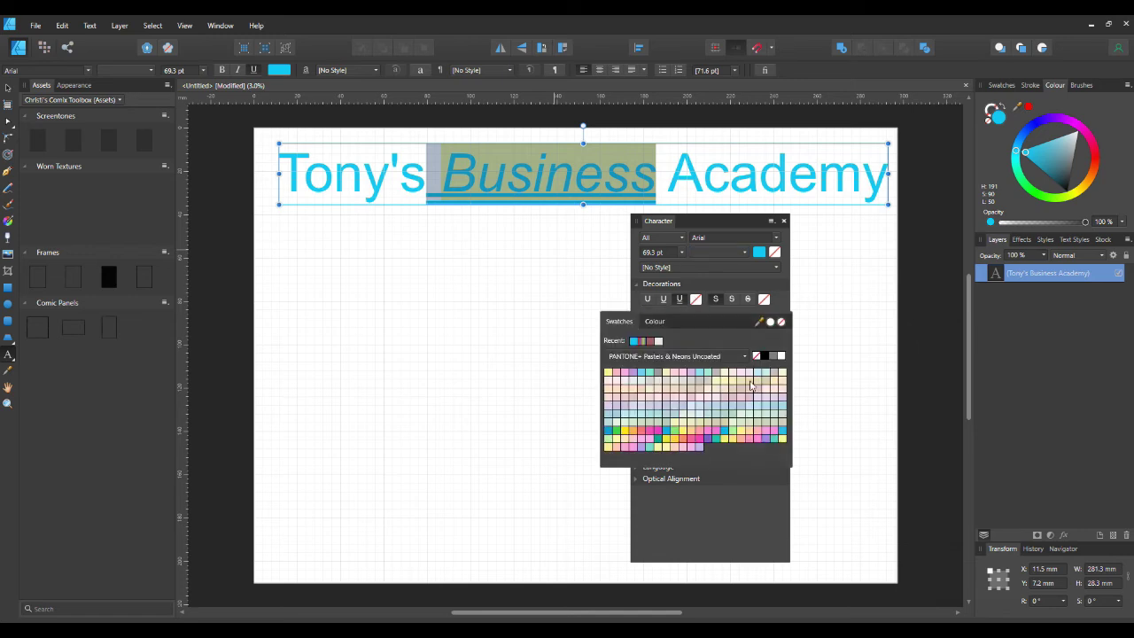
click(714, 433)
click(521, 353)
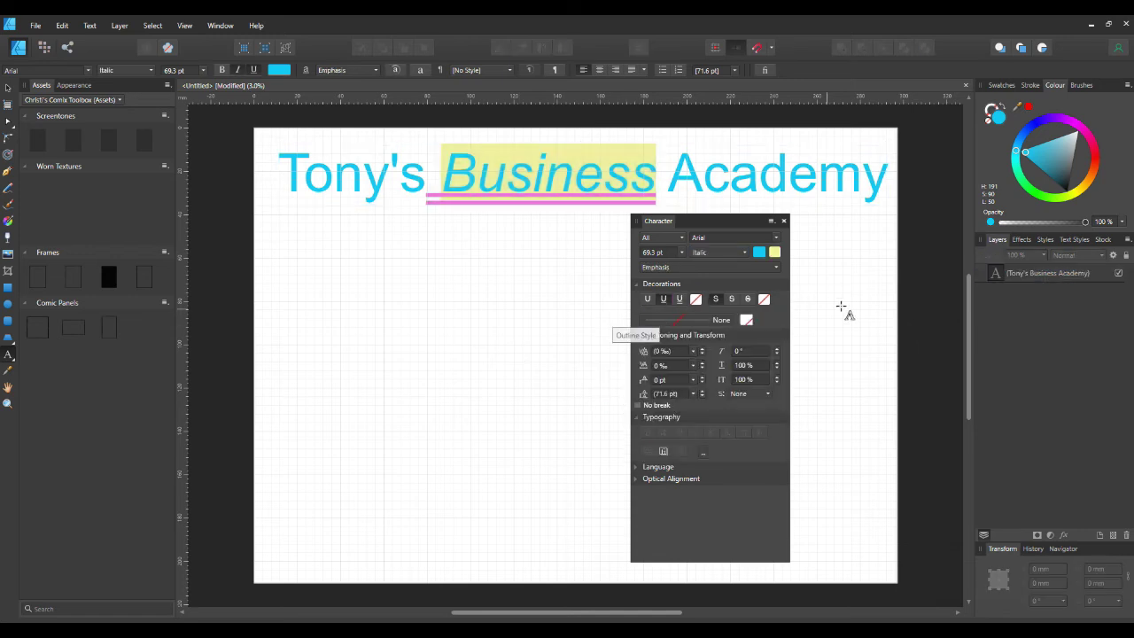
Give "Academy" a double strikethrough coloured pale yellow from the PANTONE+ Pastels & Neons Uncoated swatches and deselect it
drag(669, 174, 890, 183)
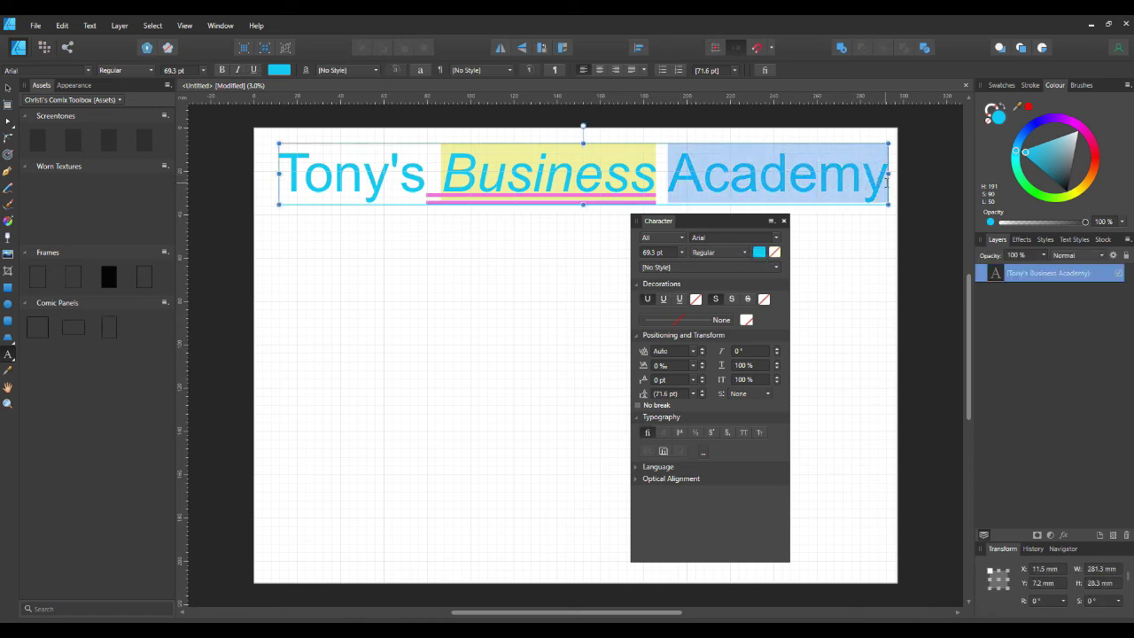
click(731, 299)
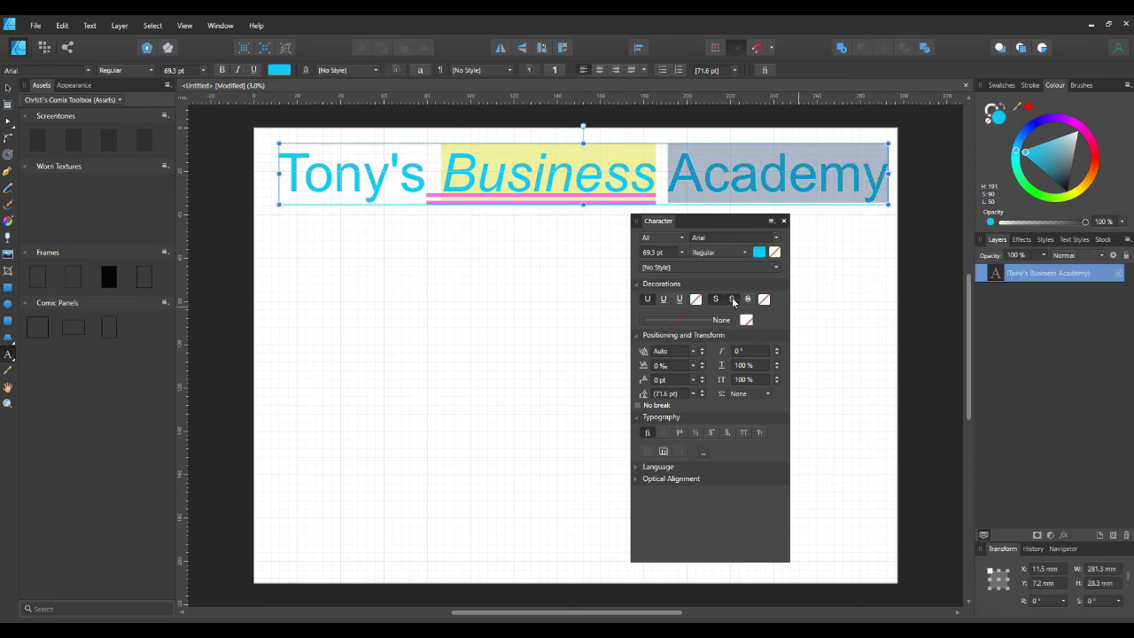
click(747, 299)
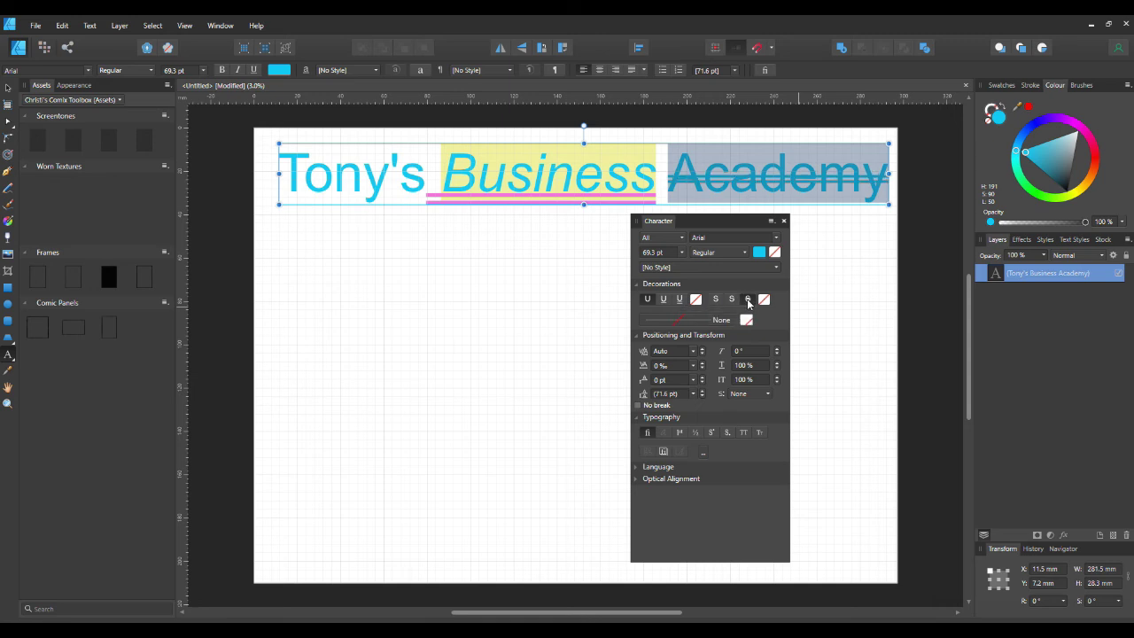
click(765, 300)
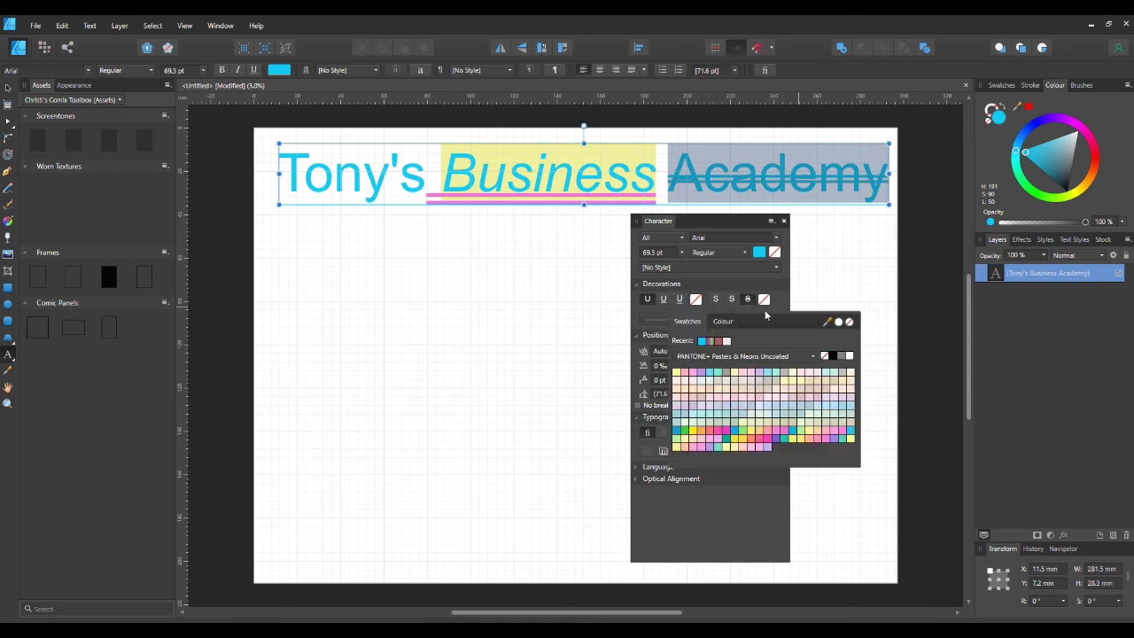
click(679, 373)
click(549, 359)
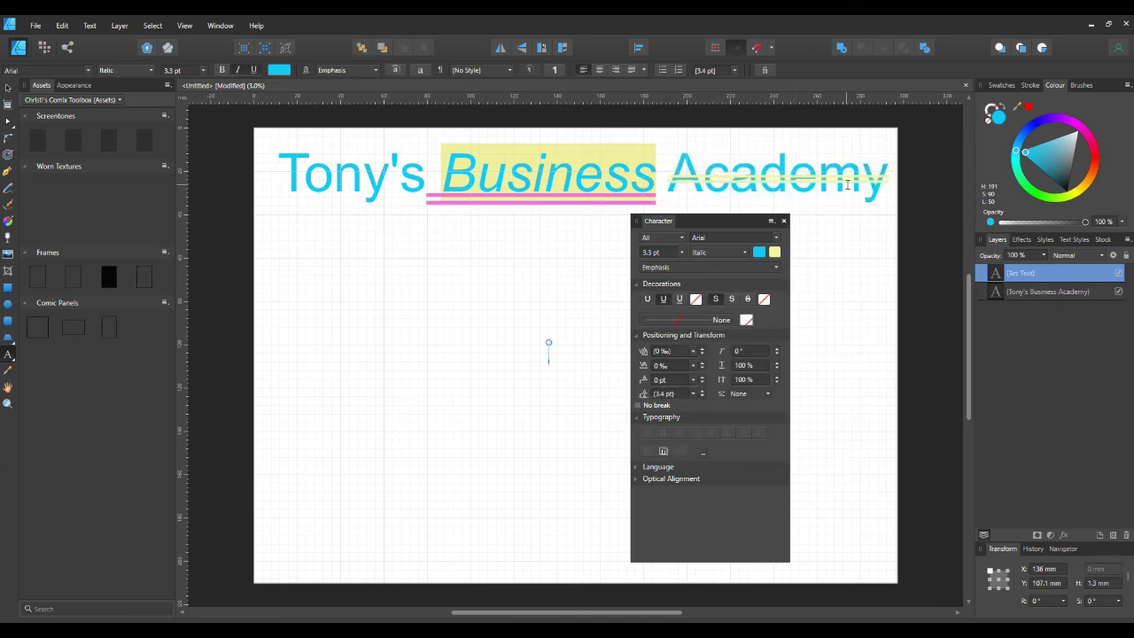
Select the title's first word and give its letters a solid outline 2.8 pt wide
drag(419, 177, 284, 187)
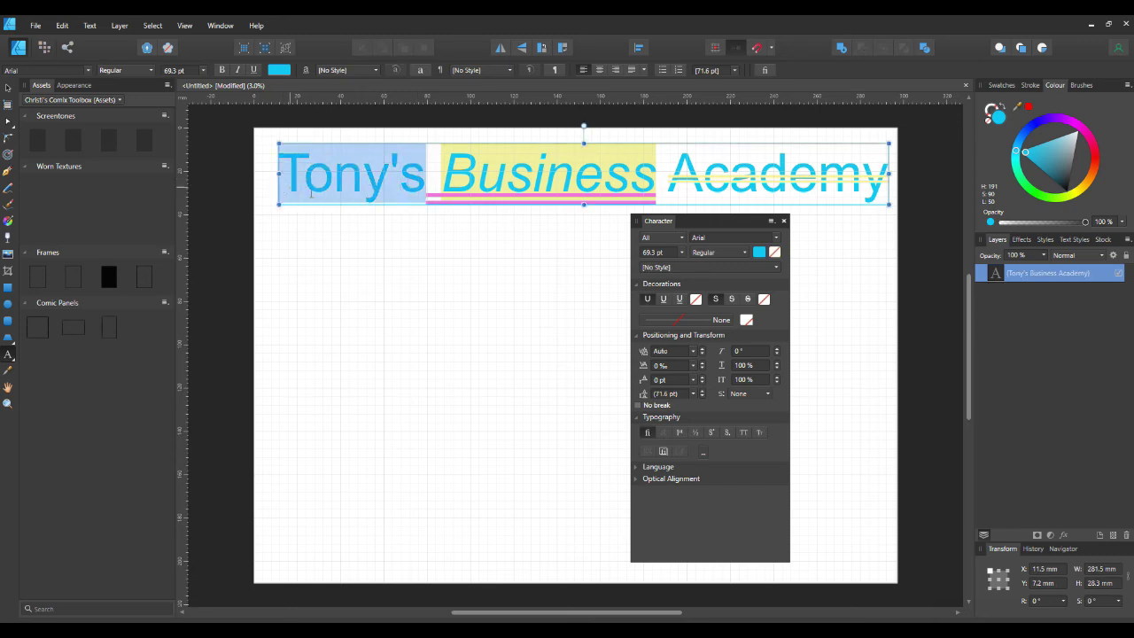
click(722, 322)
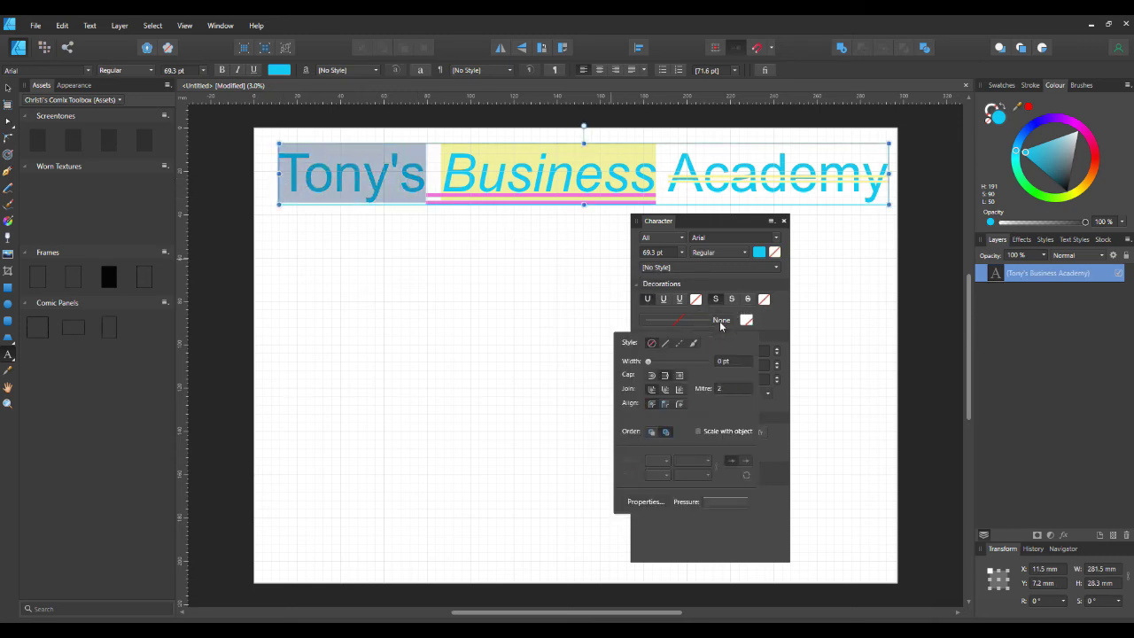
click(665, 344)
click(653, 362)
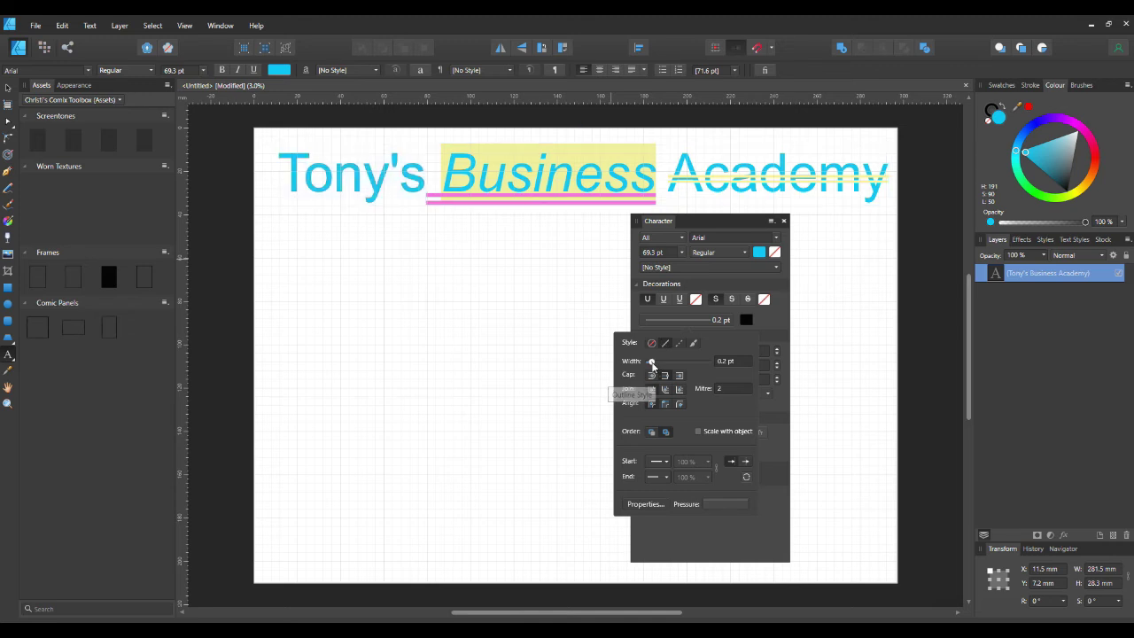
drag(652, 363, 664, 363)
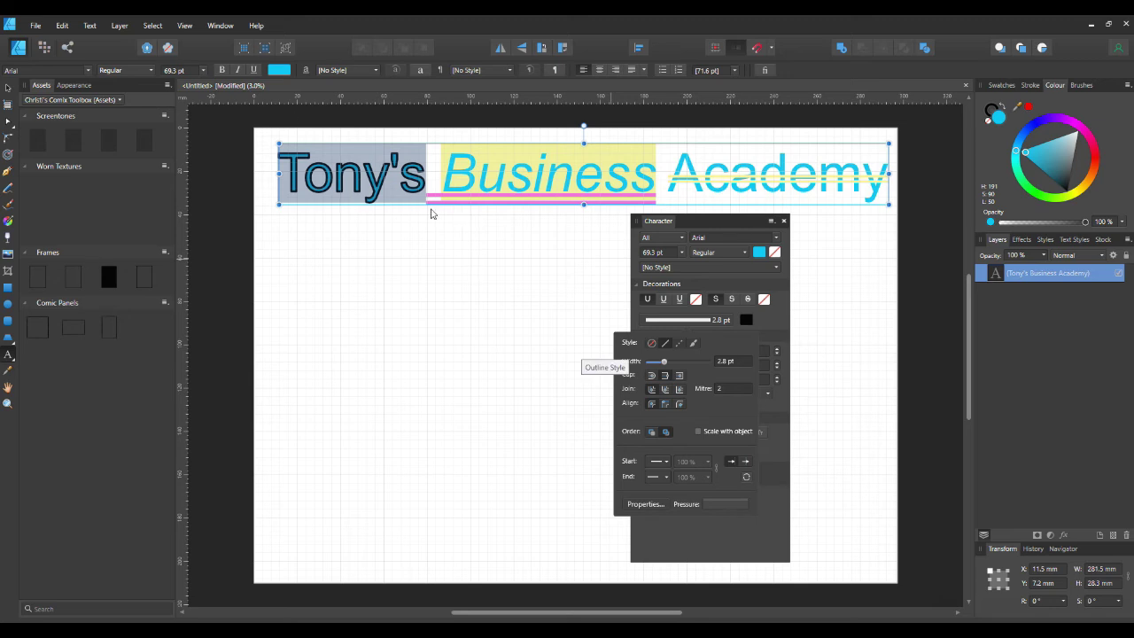
Apply a linear gradient to the first word's outline and make its start stop bright yellow
click(748, 321)
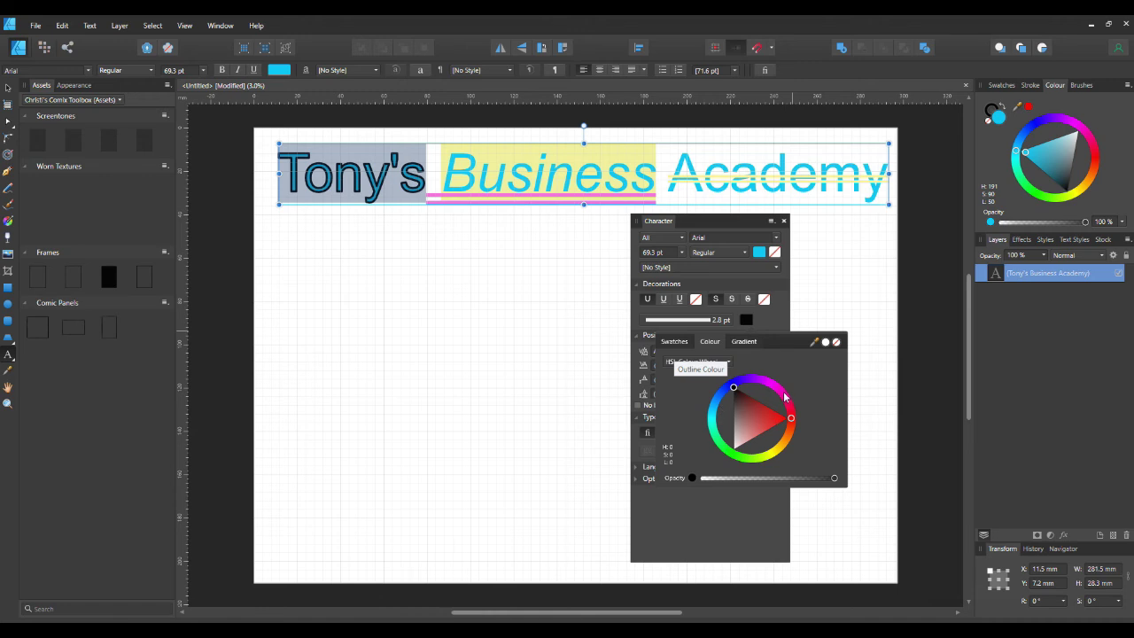
click(743, 341)
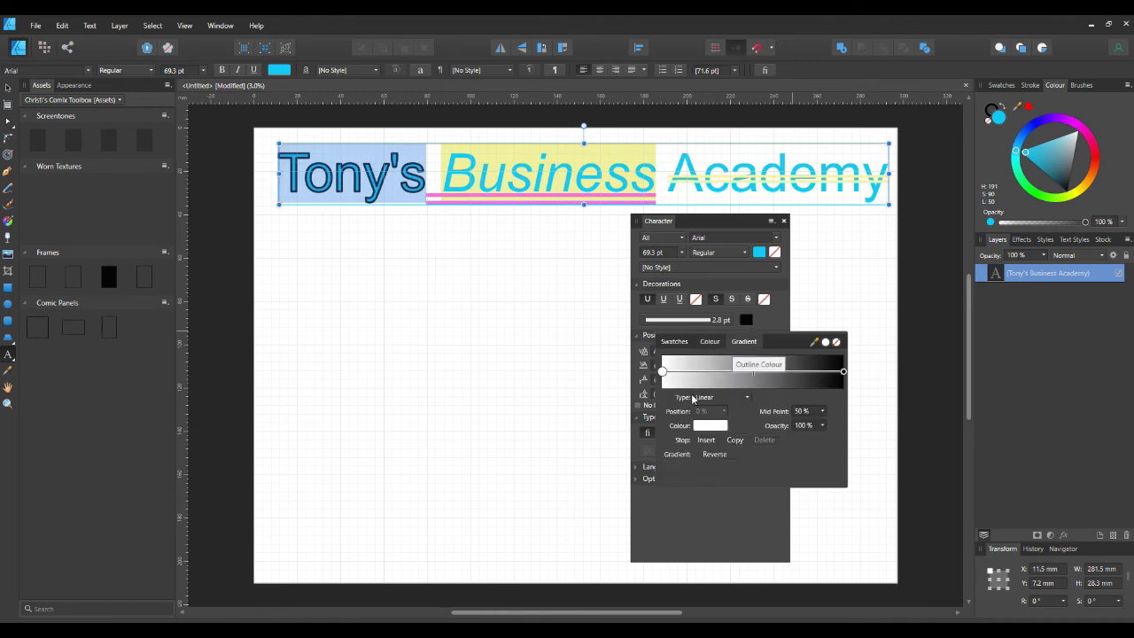
click(669, 379)
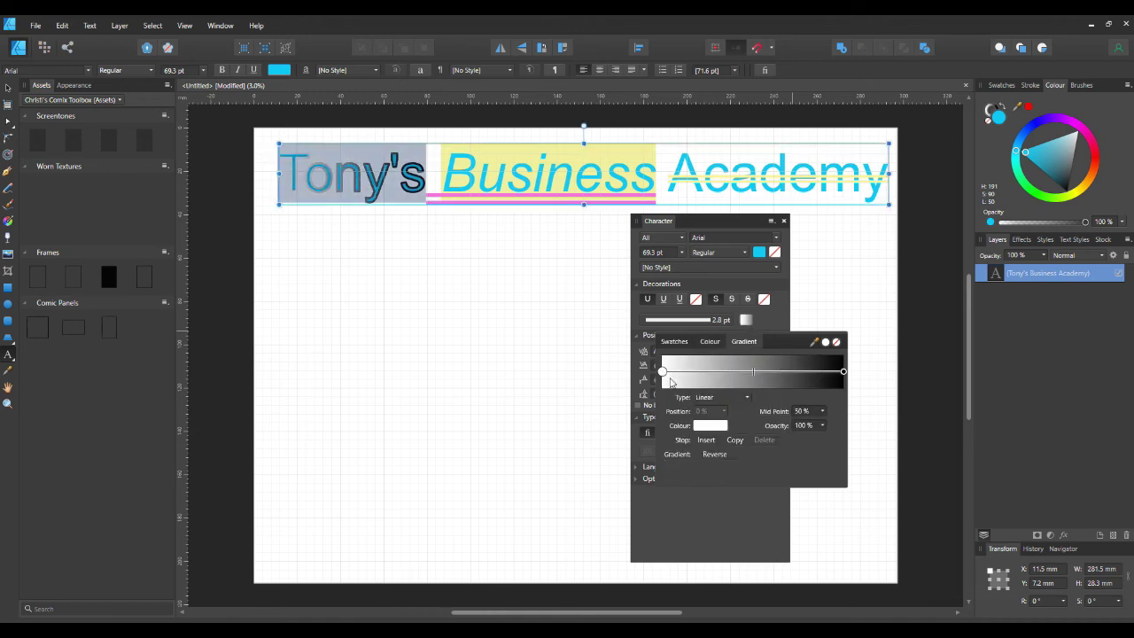
click(711, 427)
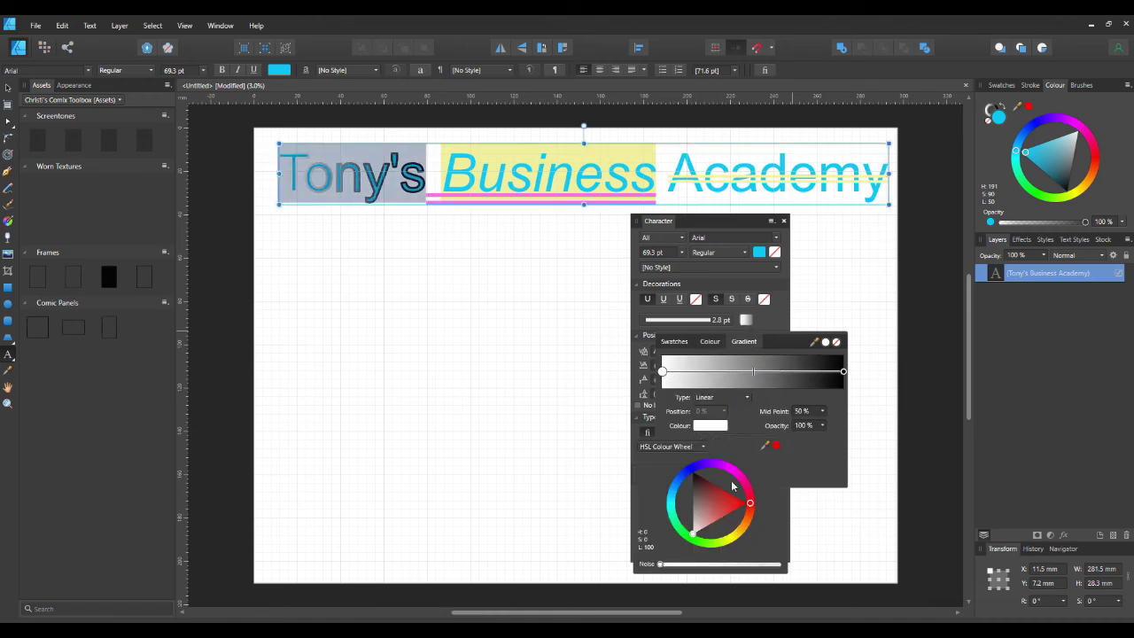
click(729, 538)
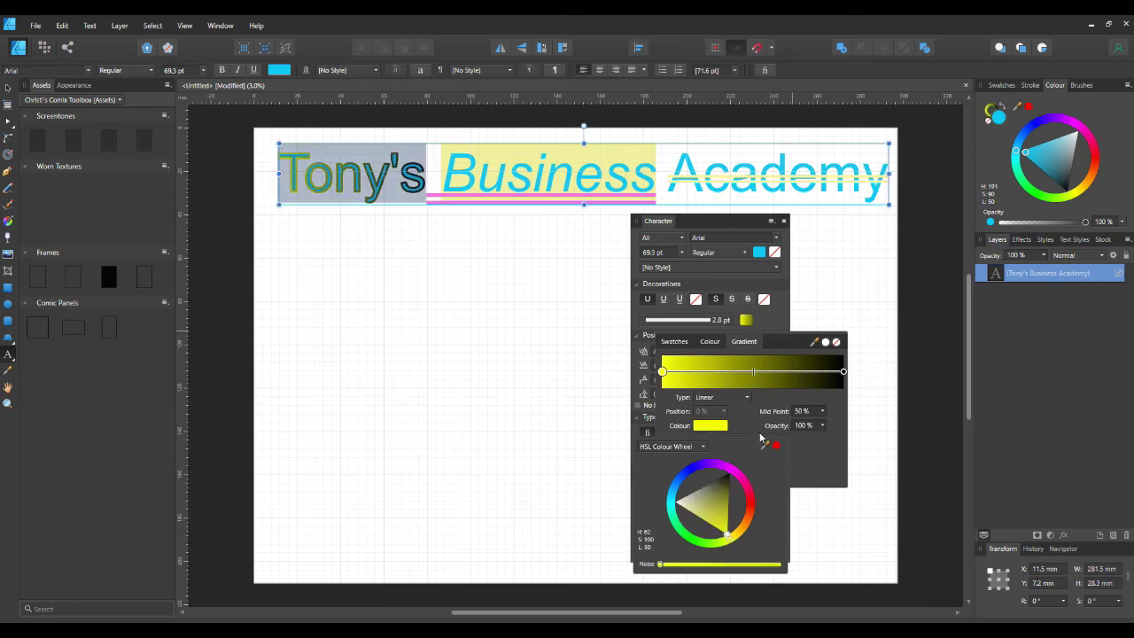
Change the end stop of the outline gradient from black to red
click(844, 373)
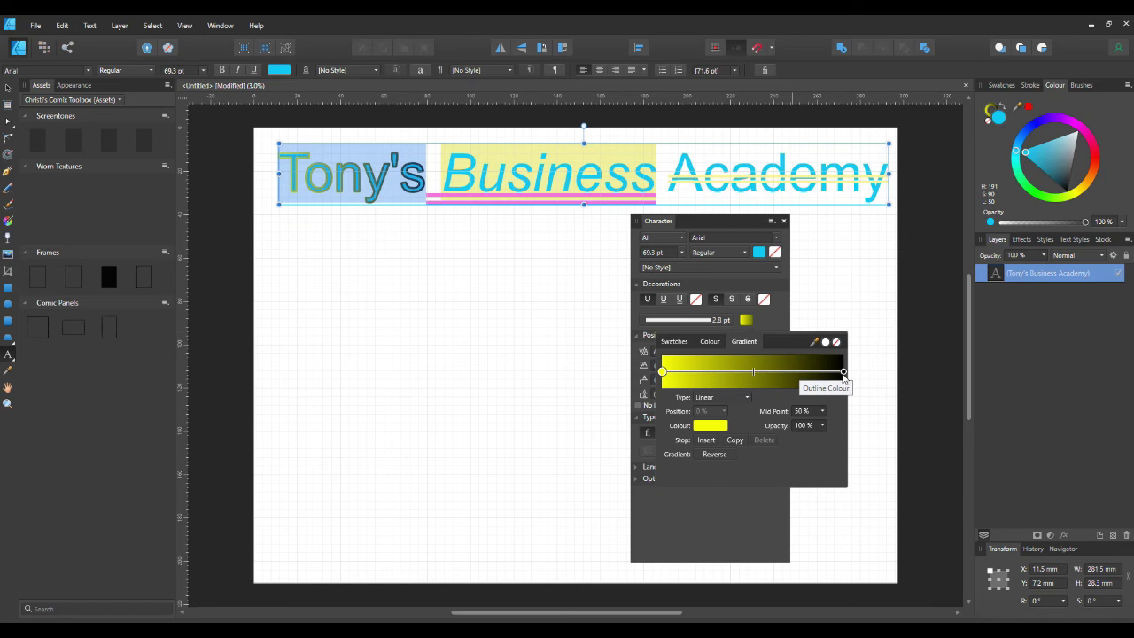
click(842, 373)
click(708, 428)
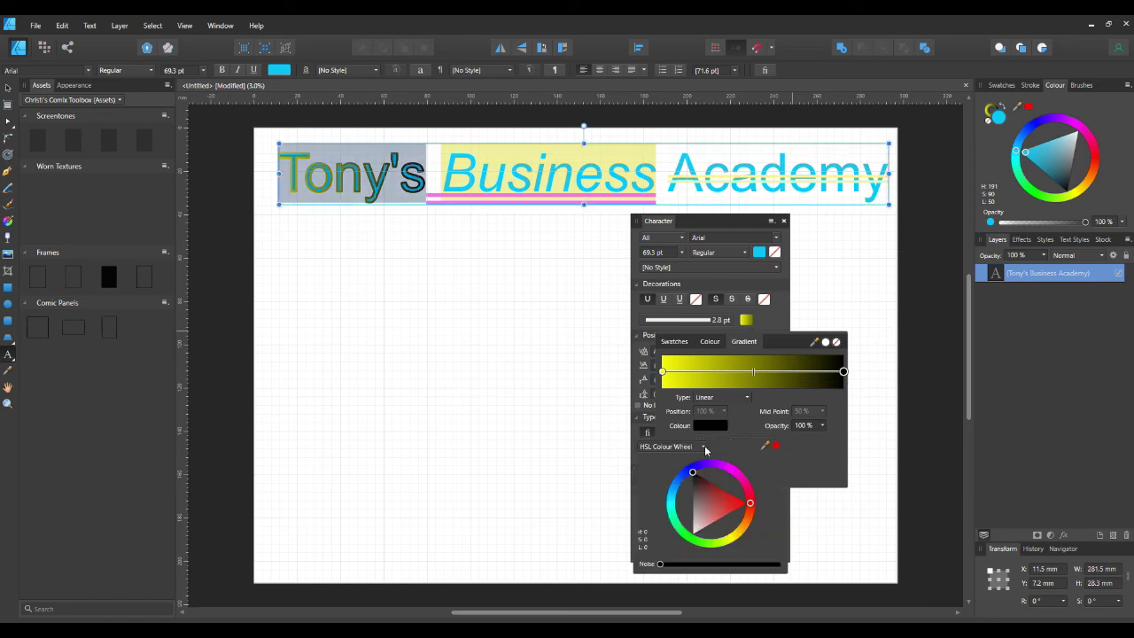
click(729, 506)
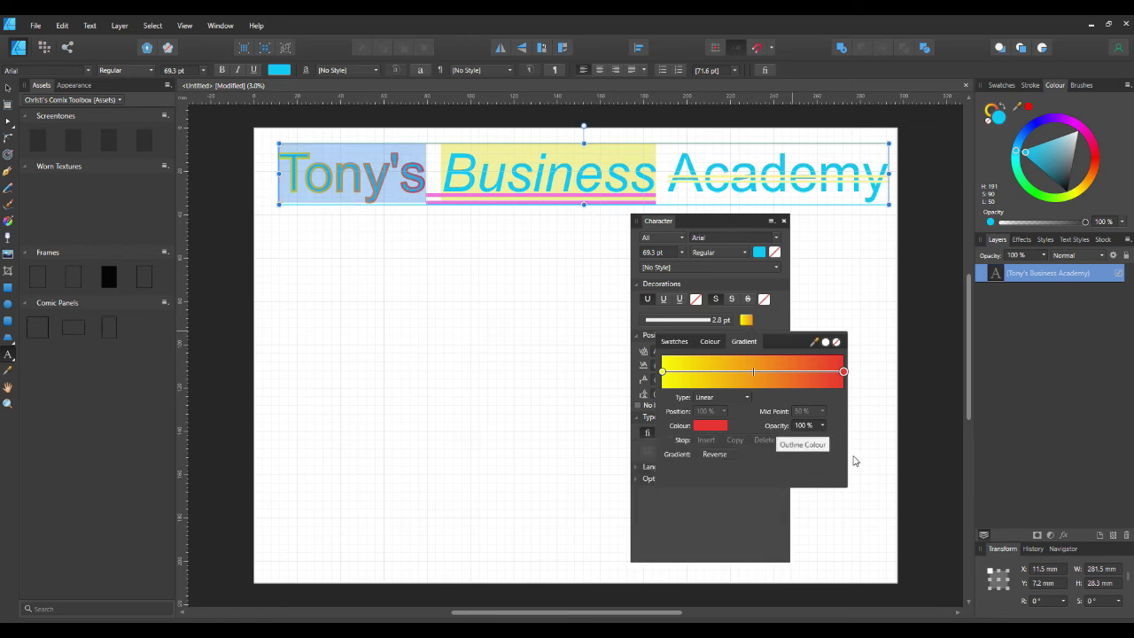
Try 52 % opacity on the gradient's red stop, set it to 96 %, and close the outline colour settings
click(822, 426)
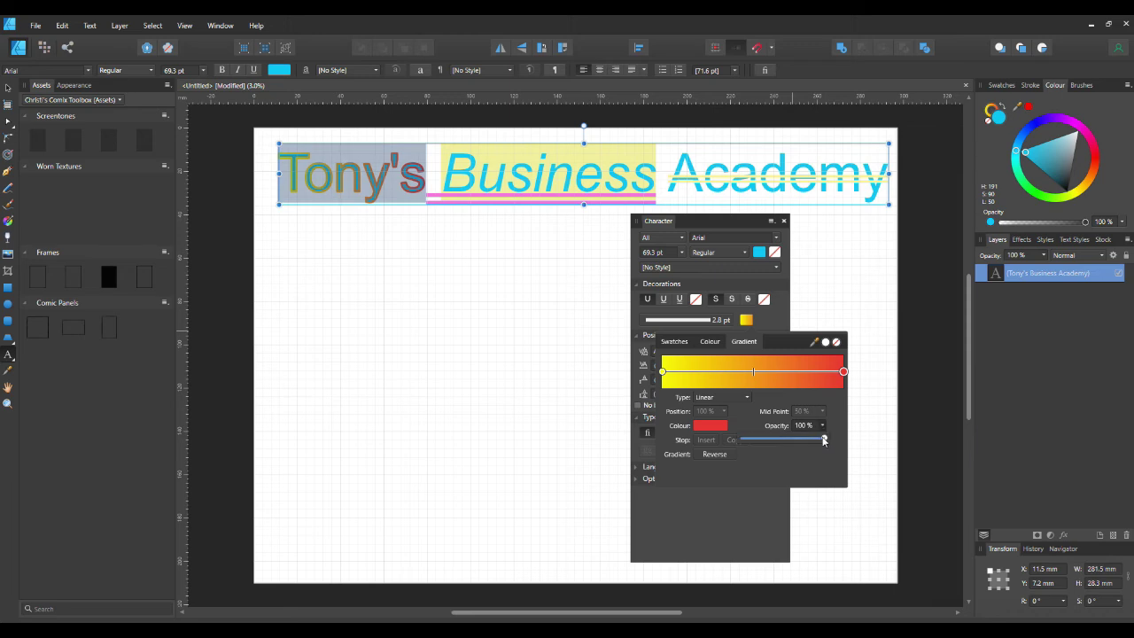
drag(823, 438, 786, 441)
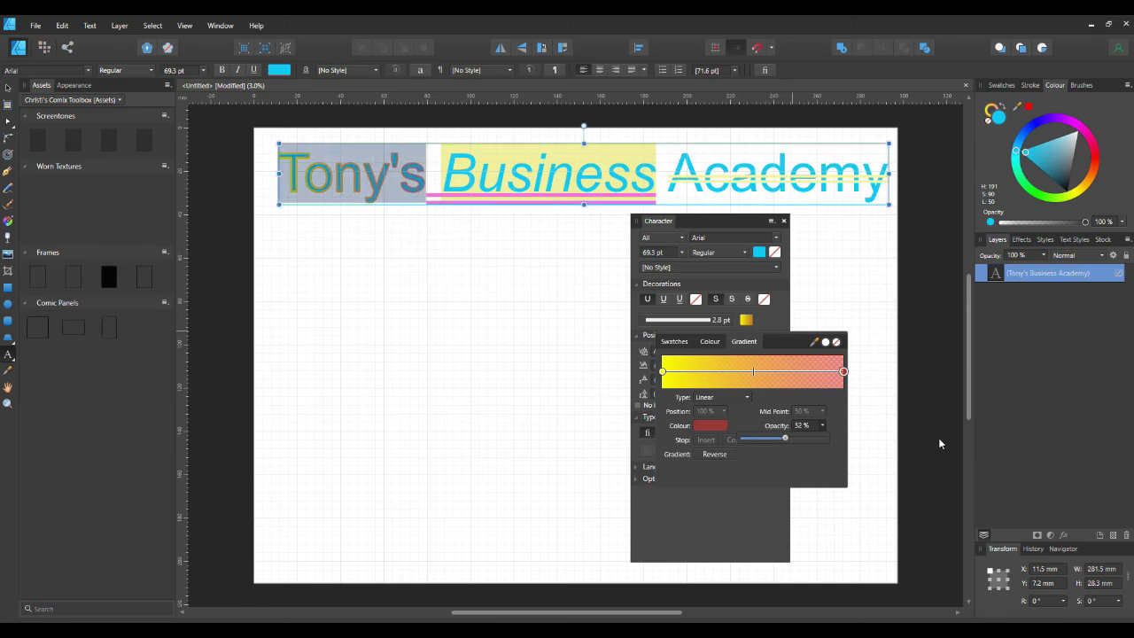
drag(787, 438, 821, 438)
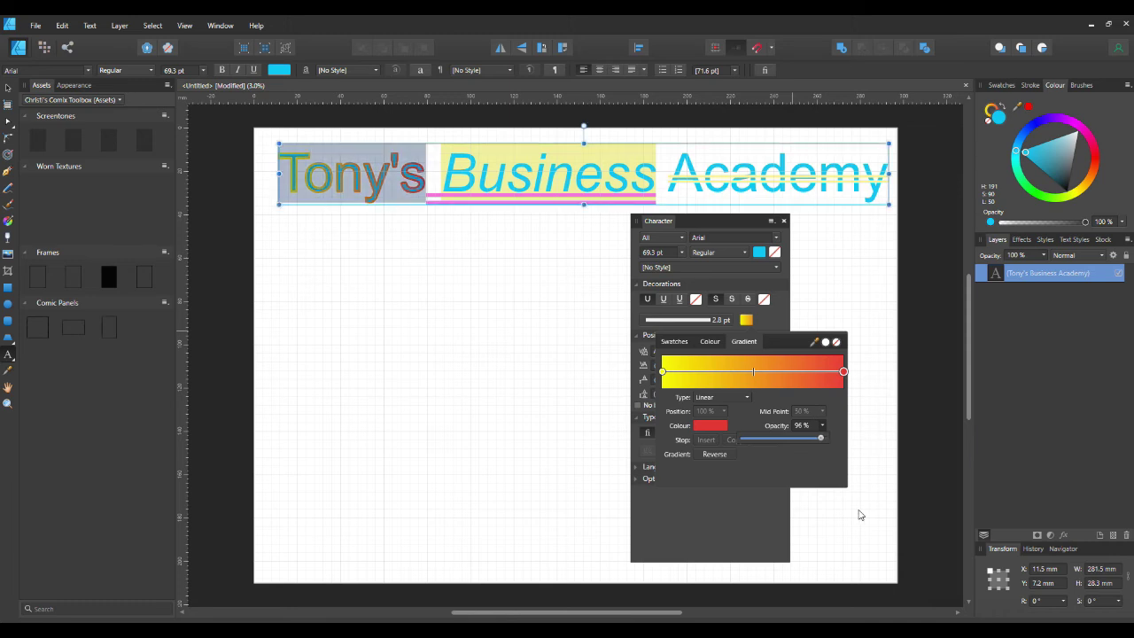
click(730, 497)
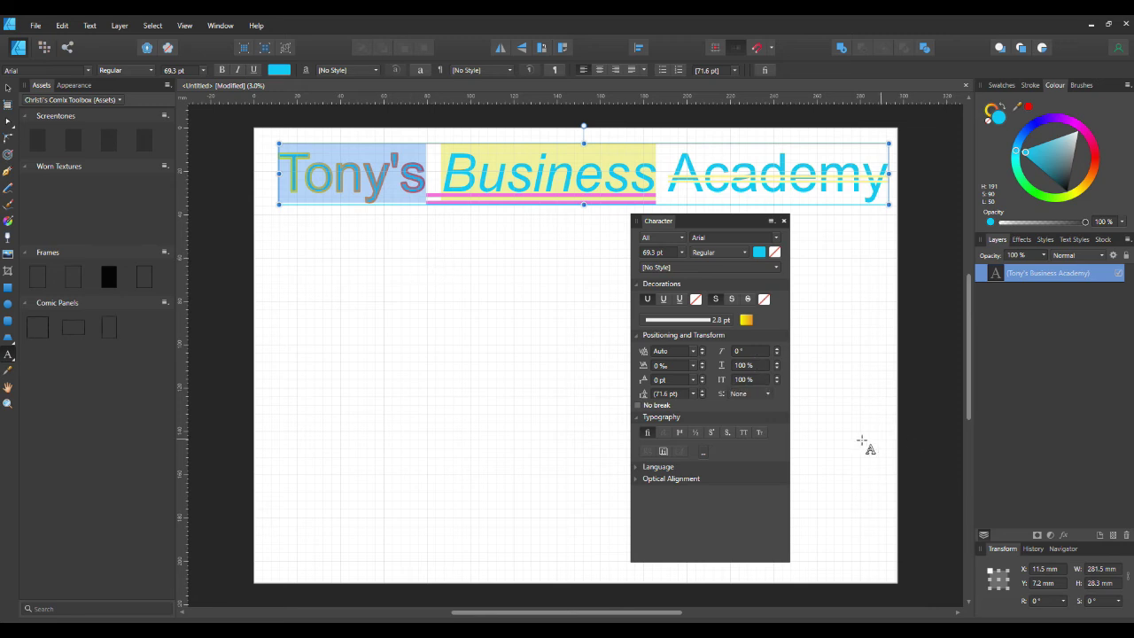
Try tighter tracking on the title's first word, and widen it to 68 ‰
click(666, 365)
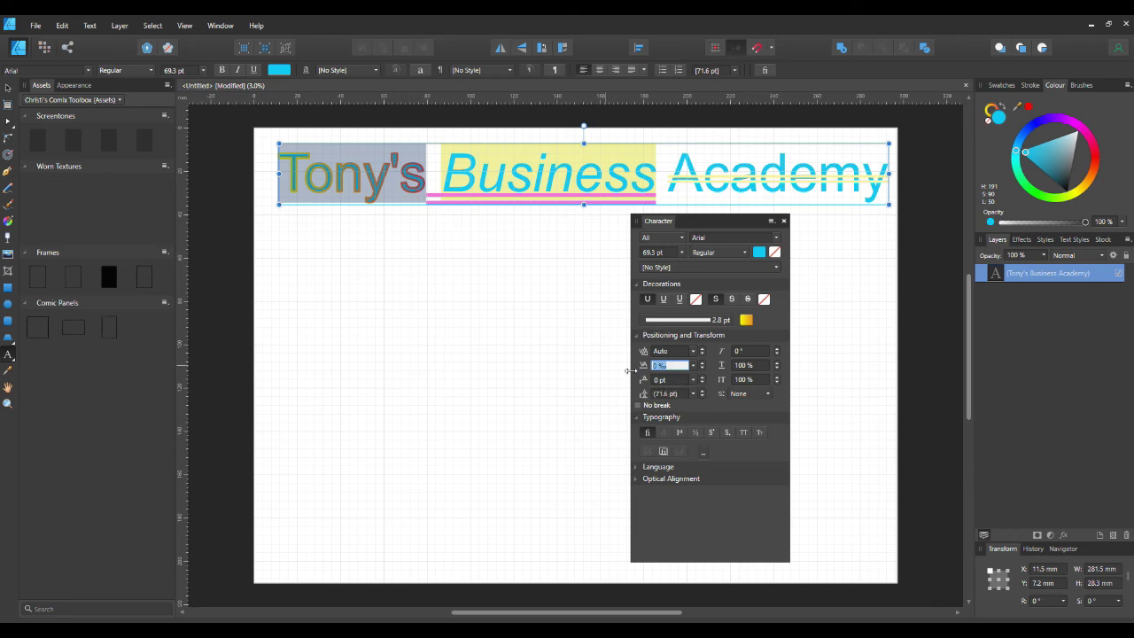
click(703, 368)
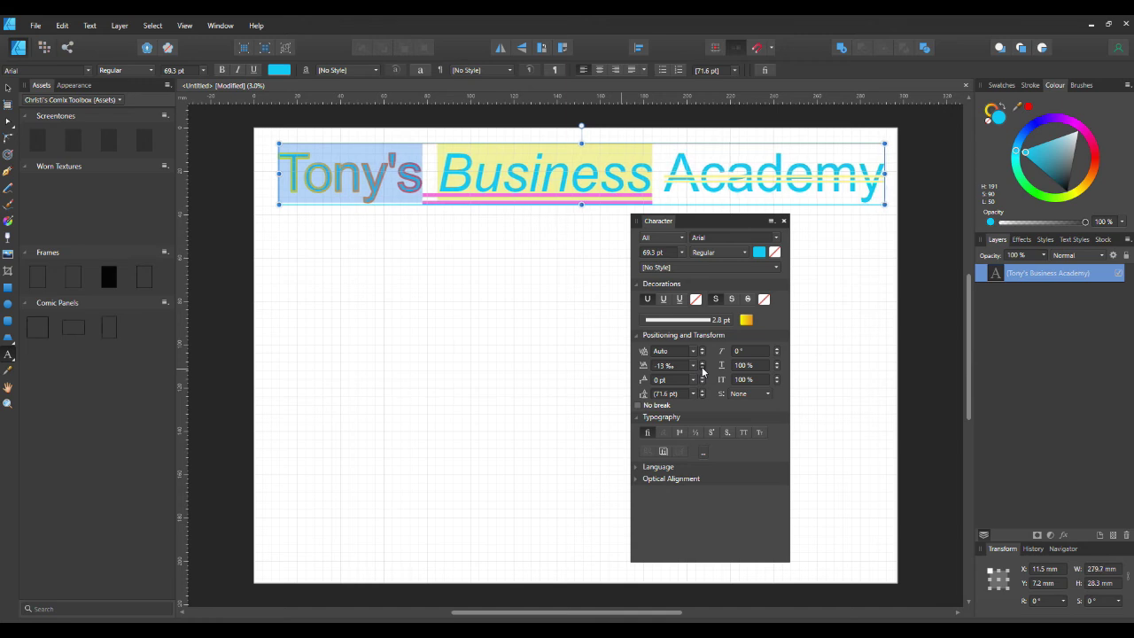
click(703, 363)
click(703, 364)
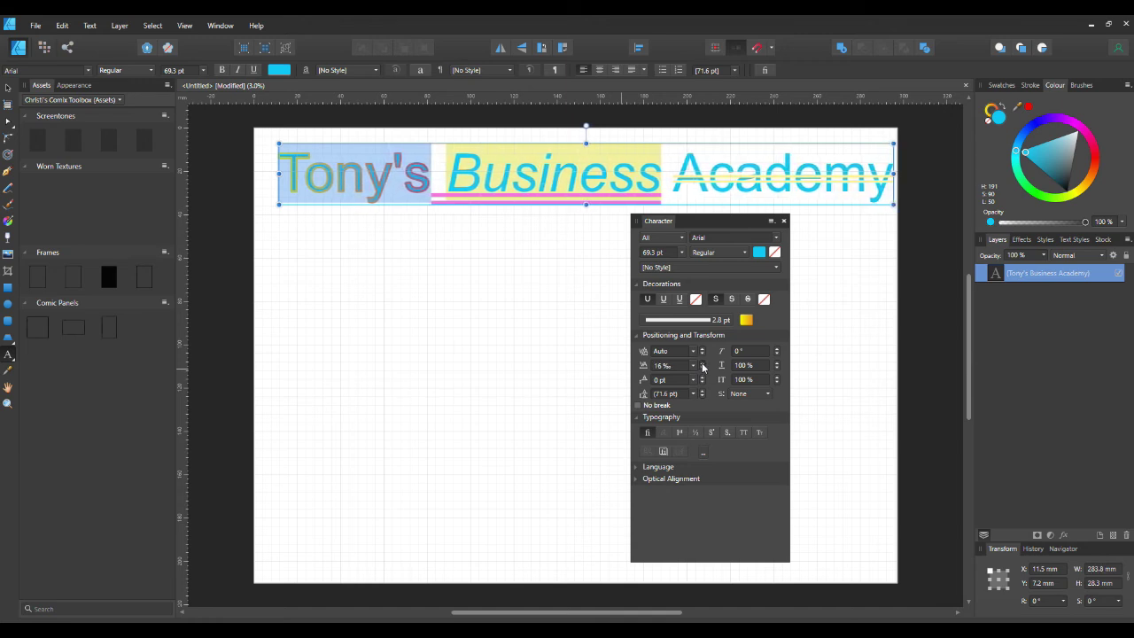
click(703, 364)
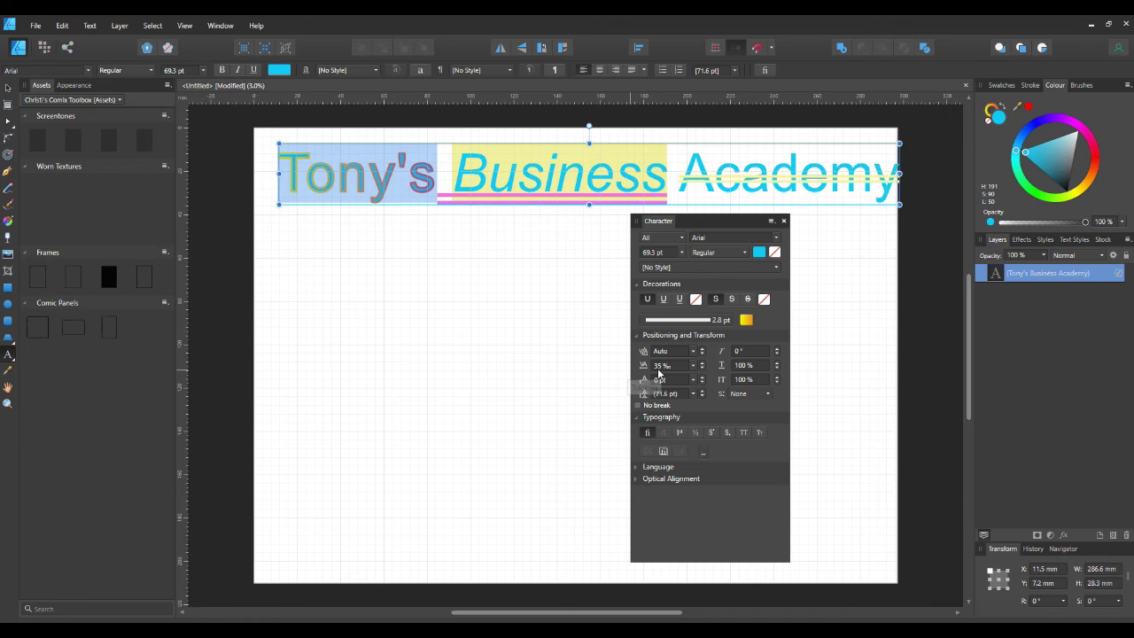
click(702, 364)
click(703, 364)
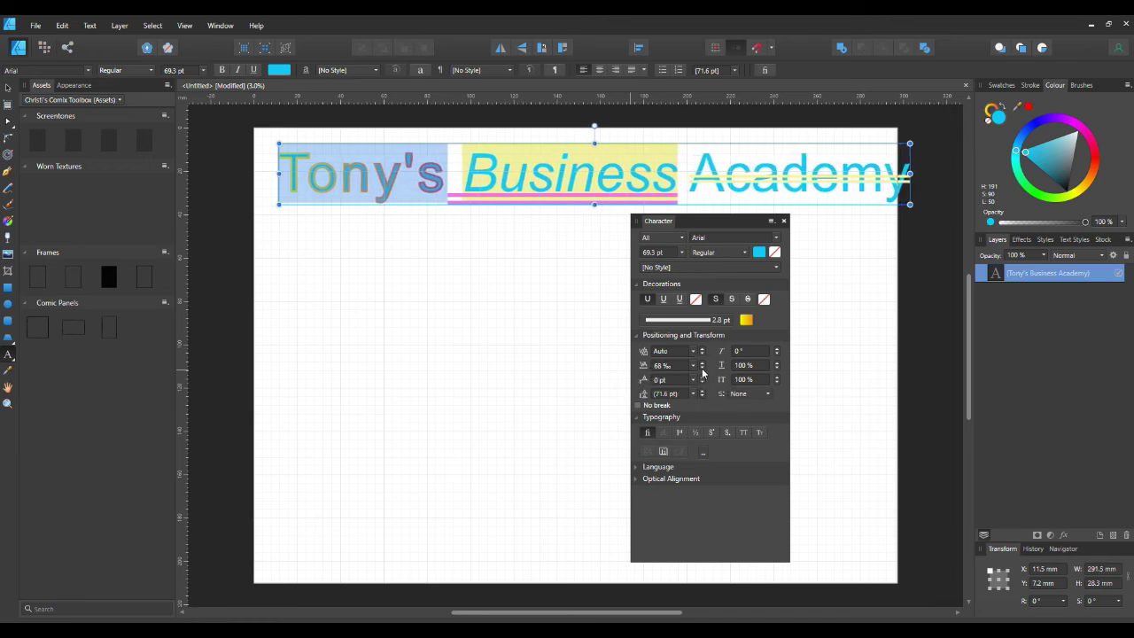
Tighten the first word's tracking to 38 ‰ and look over the available kerning values
click(702, 370)
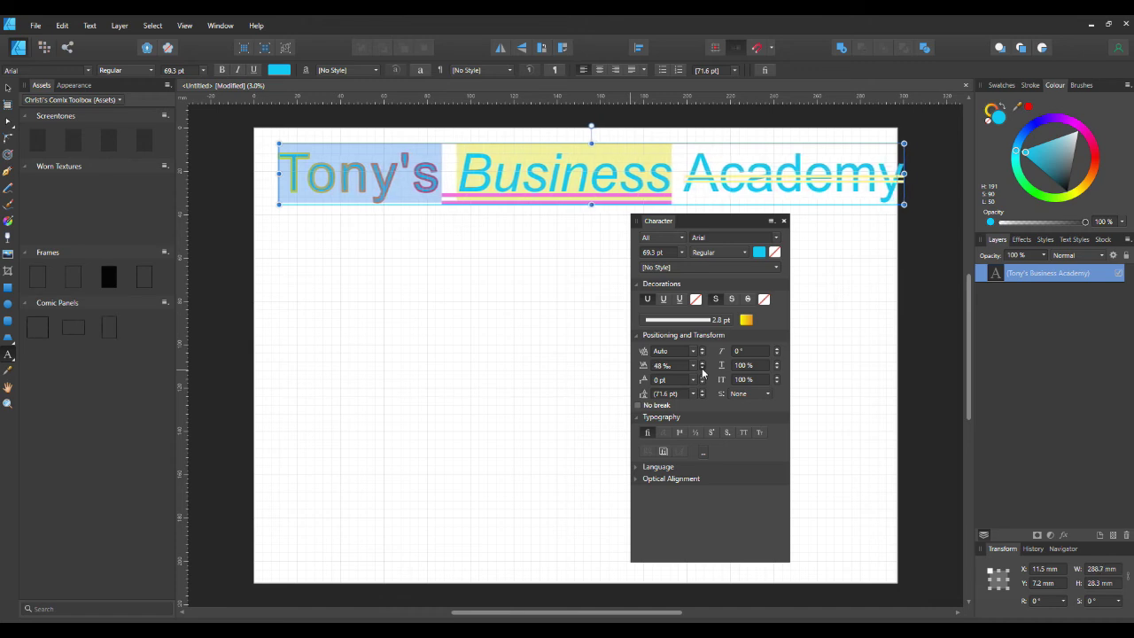
click(703, 370)
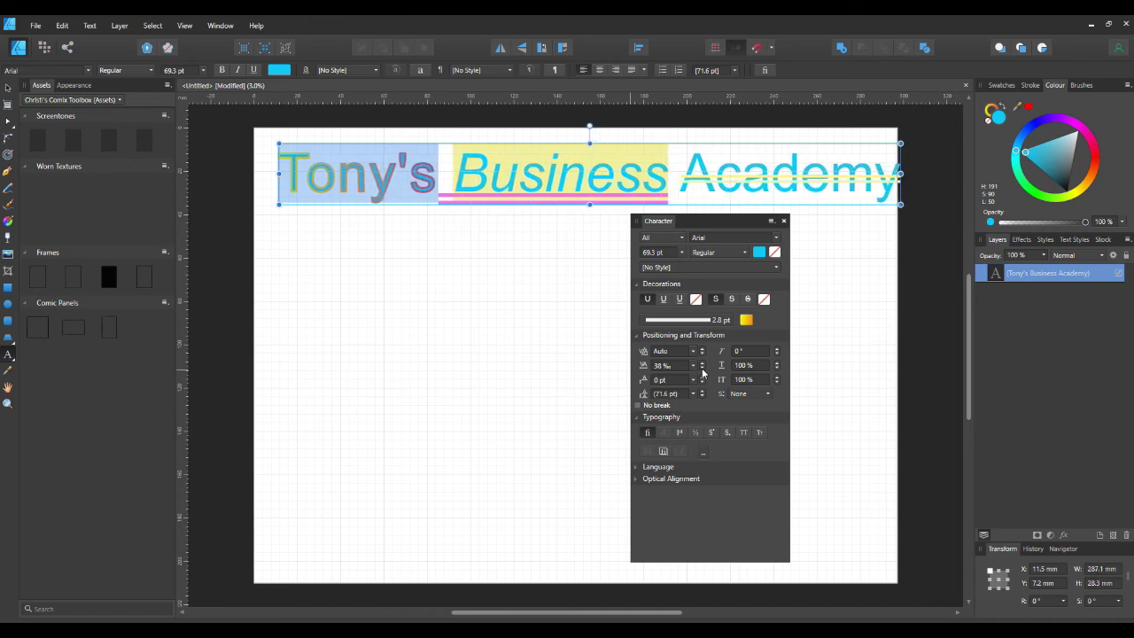
click(660, 351)
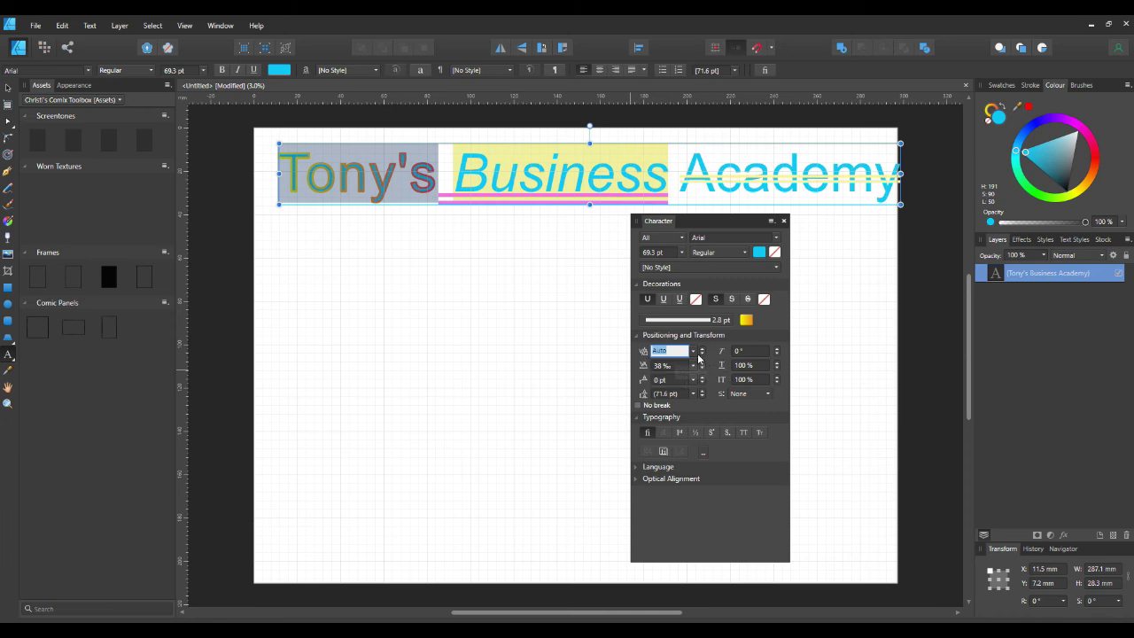
click(693, 351)
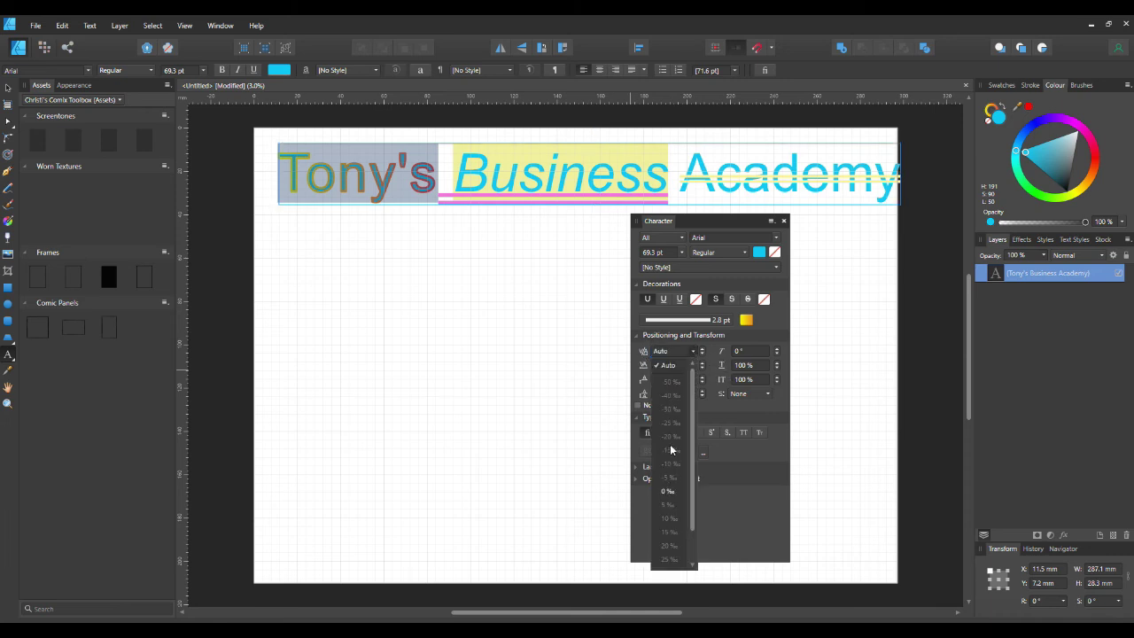
click(728, 416)
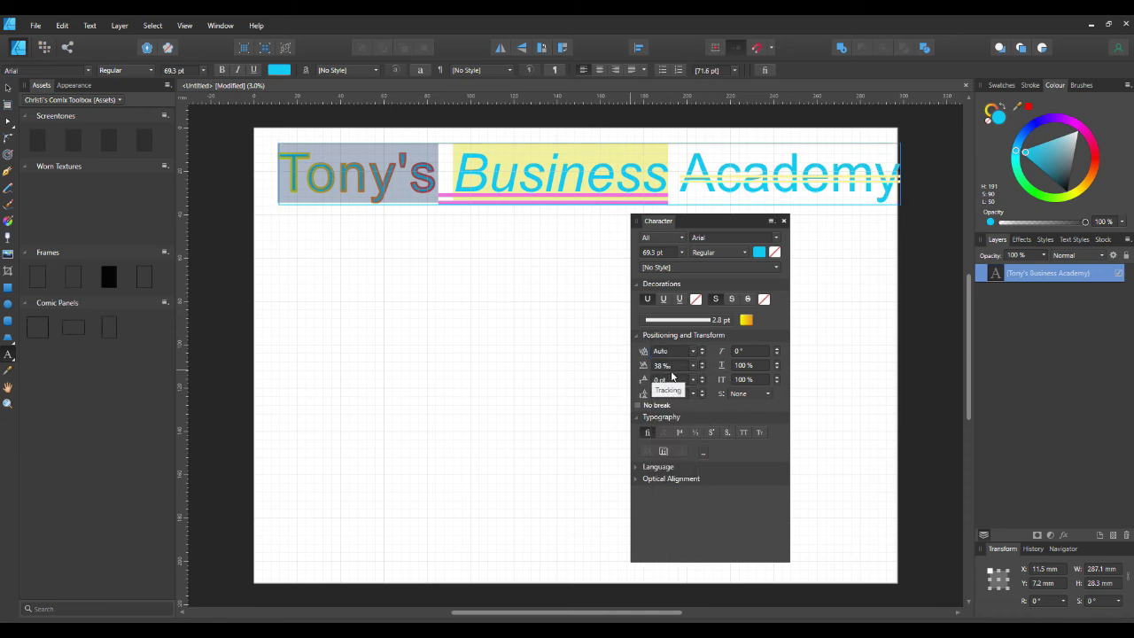
click(693, 352)
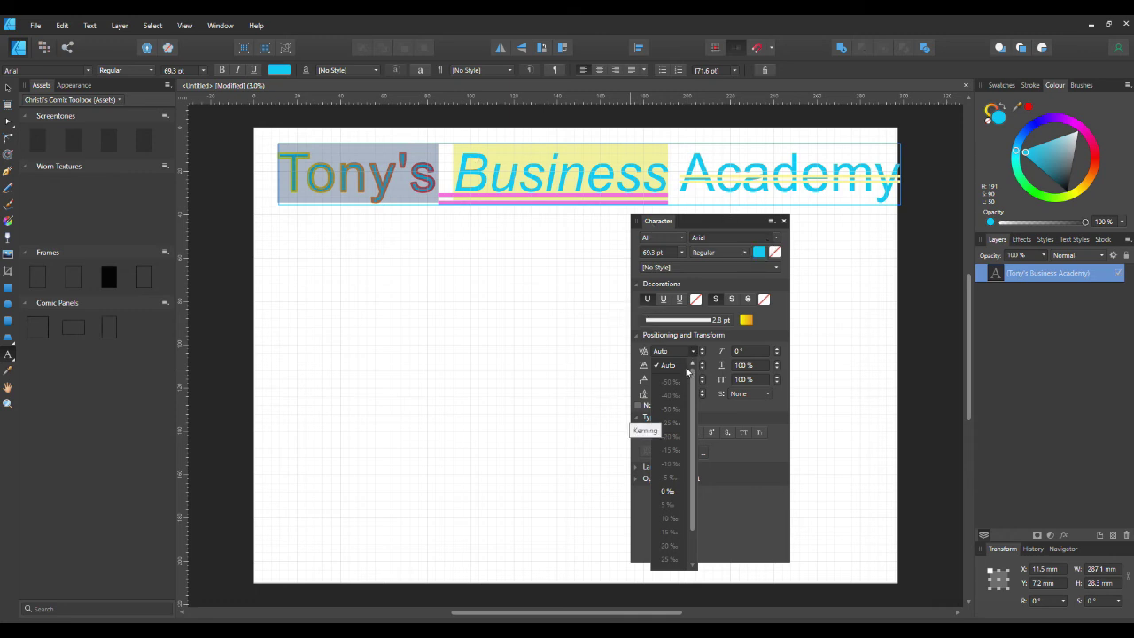
drag(687, 370, 688, 390)
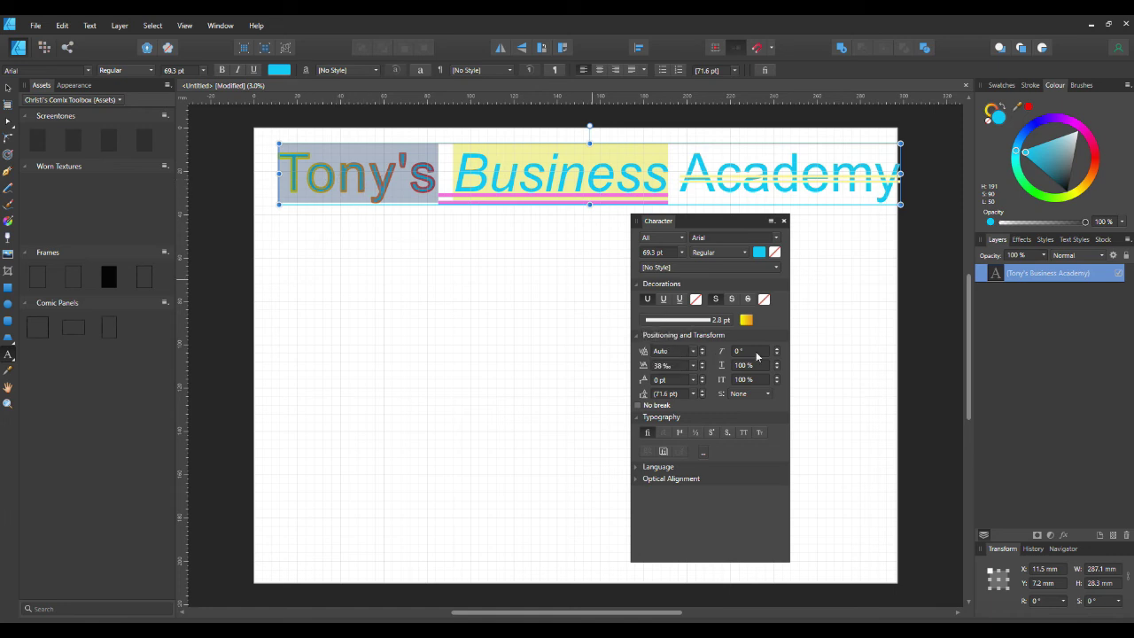
Try a 12 pt baseline shift on the first word, tighten its tracking to 24 ‰, and set the baseline shift to 4 pt
click(700, 382)
click(703, 377)
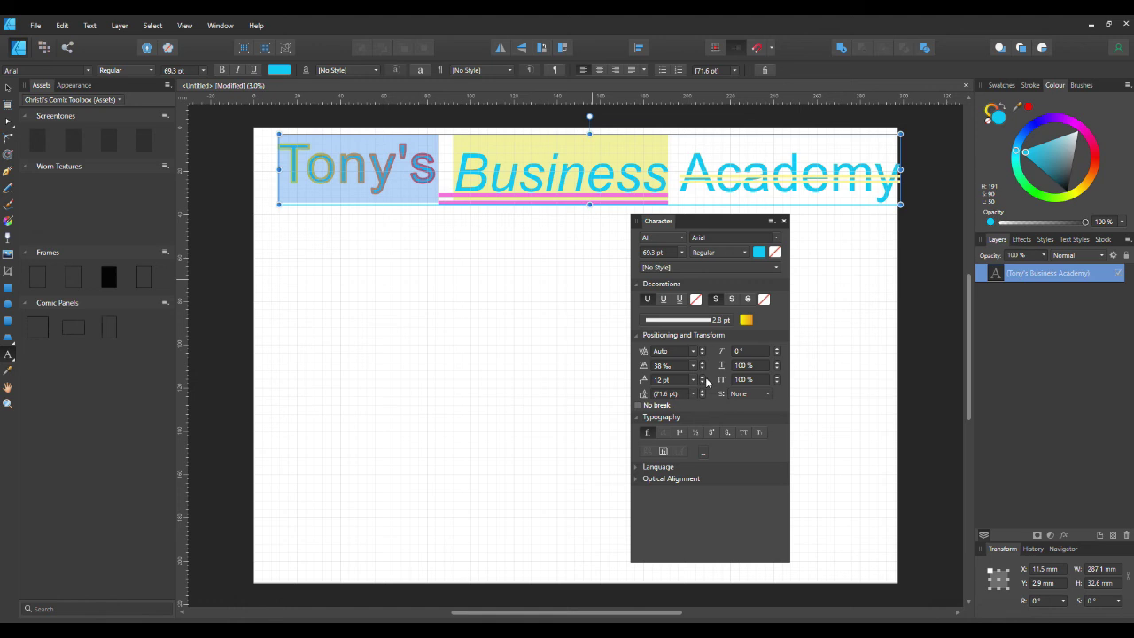
click(701, 369)
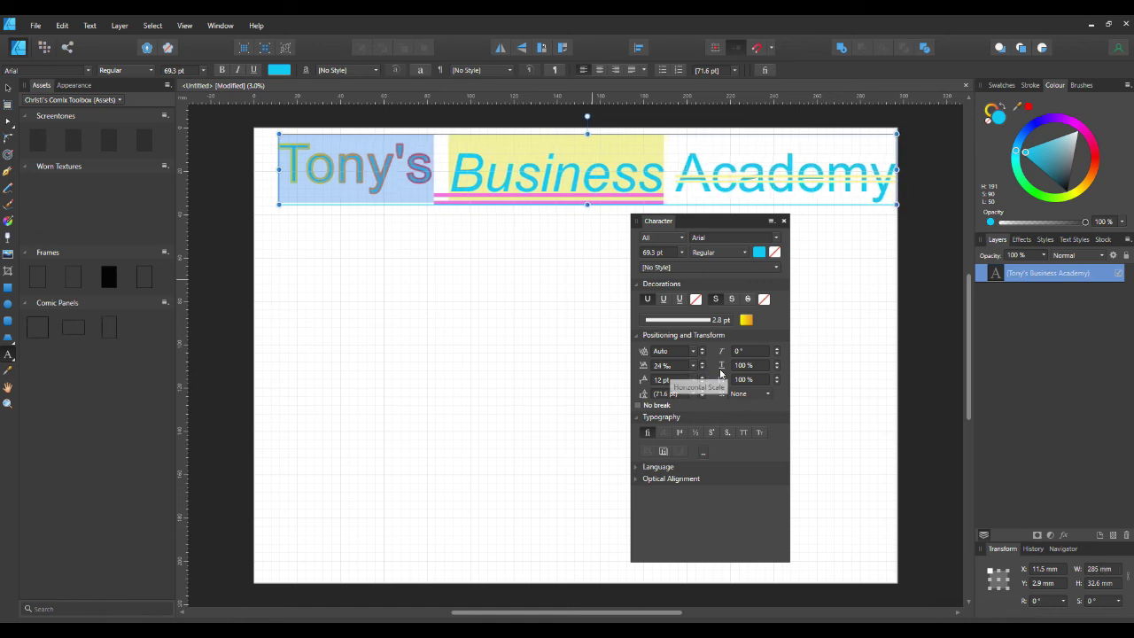
click(701, 385)
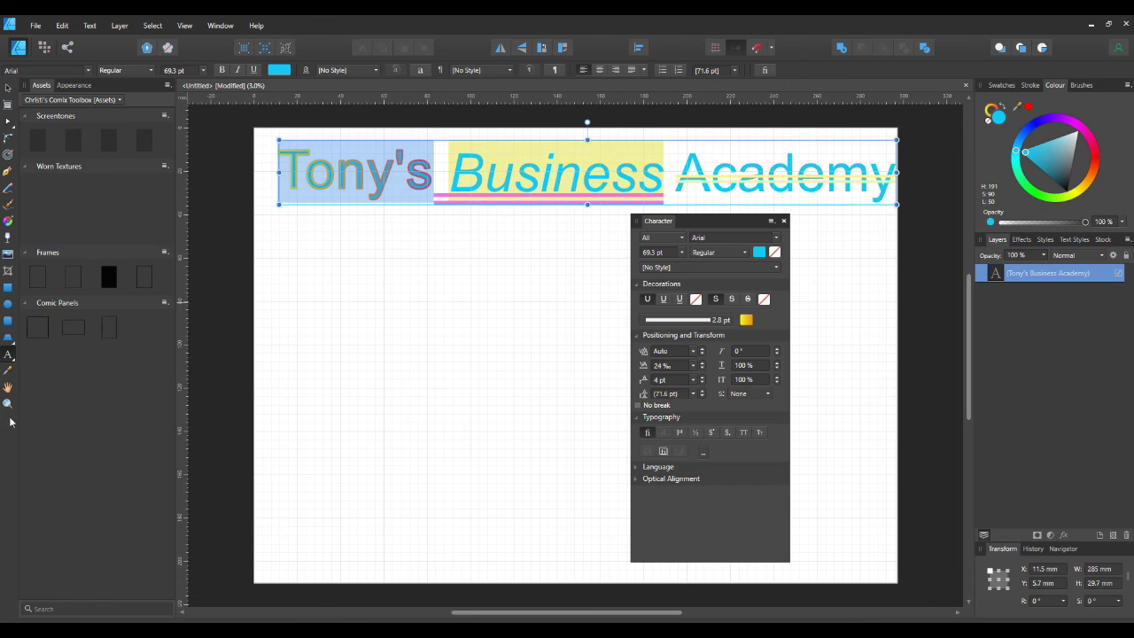
click(8, 355)
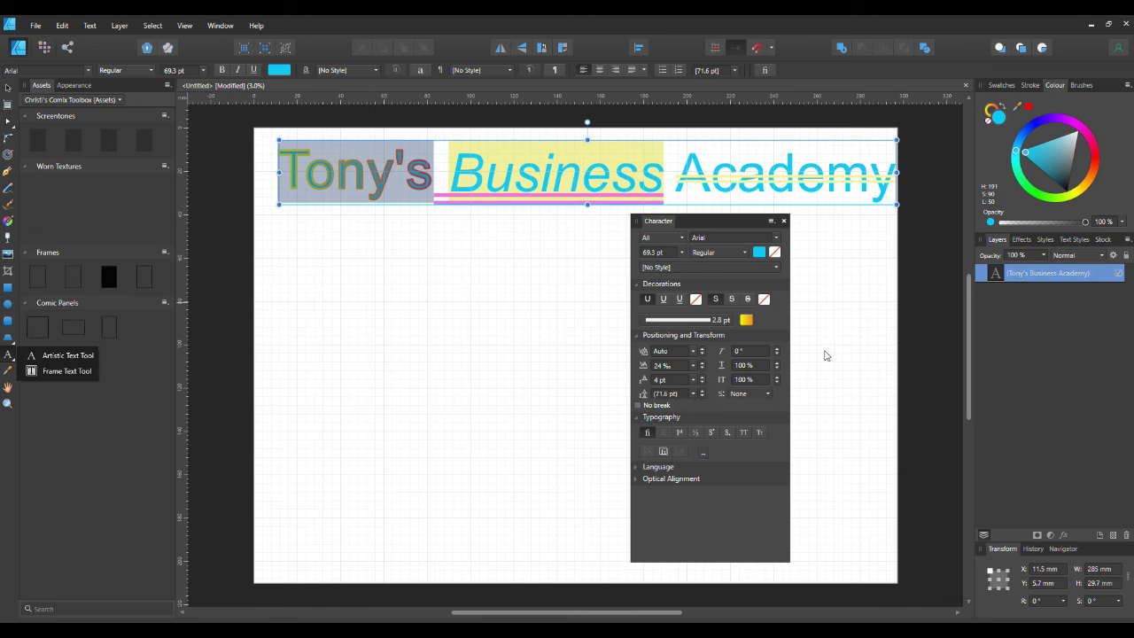
Shear the title's first word by 7°
click(766, 354)
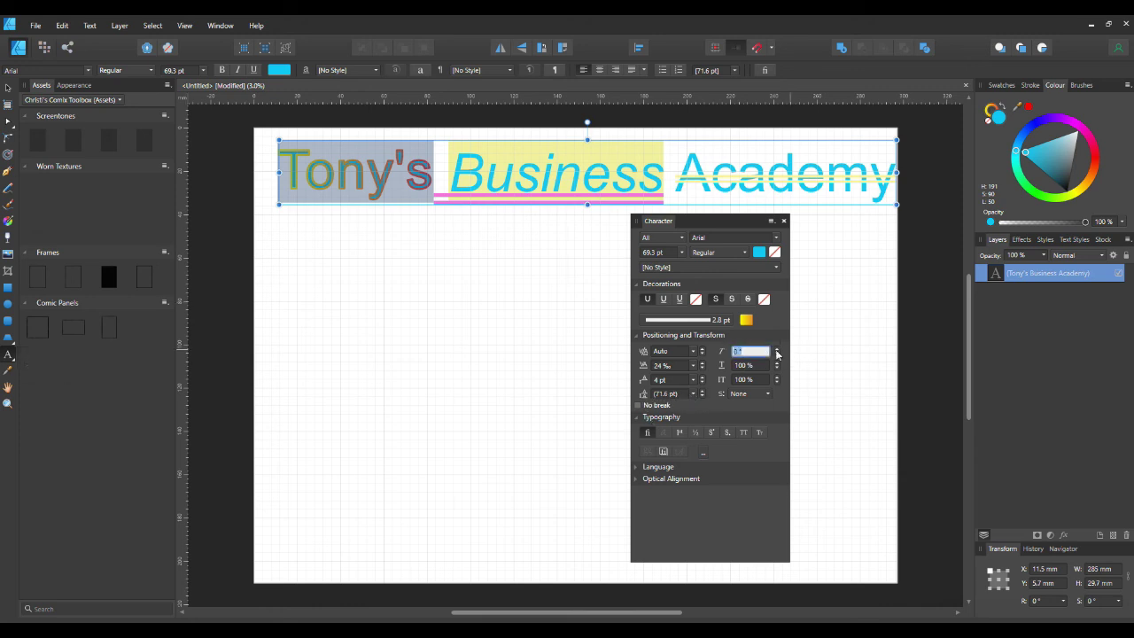
drag(777, 348, 776, 358)
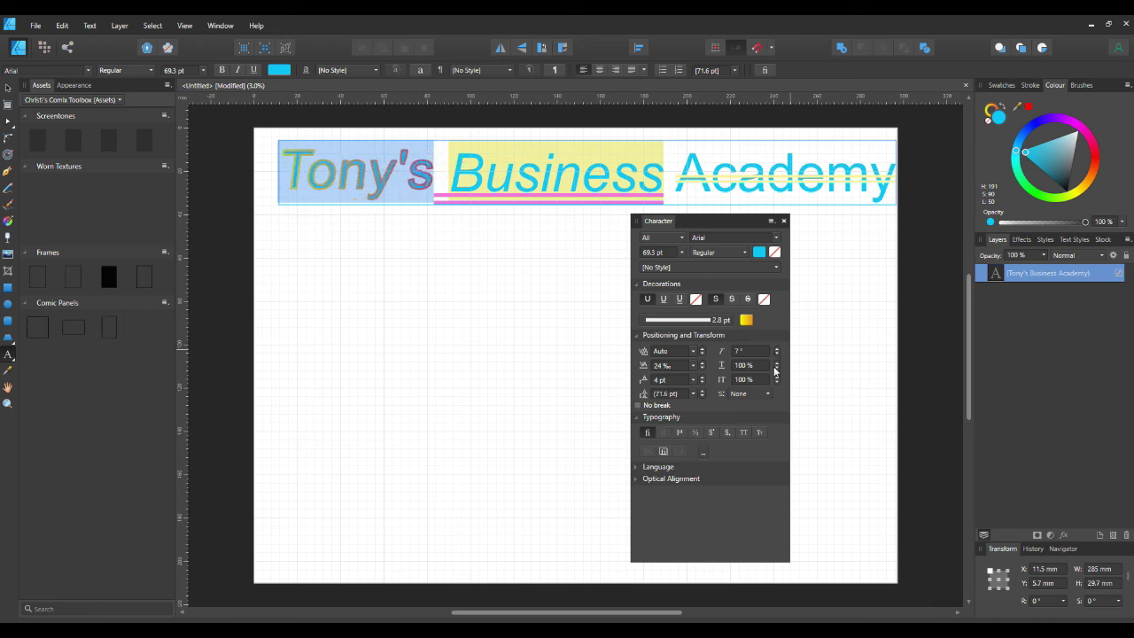
Set the first word's horizontal scale to 88 % and its vertical scale to 104 %
click(751, 365)
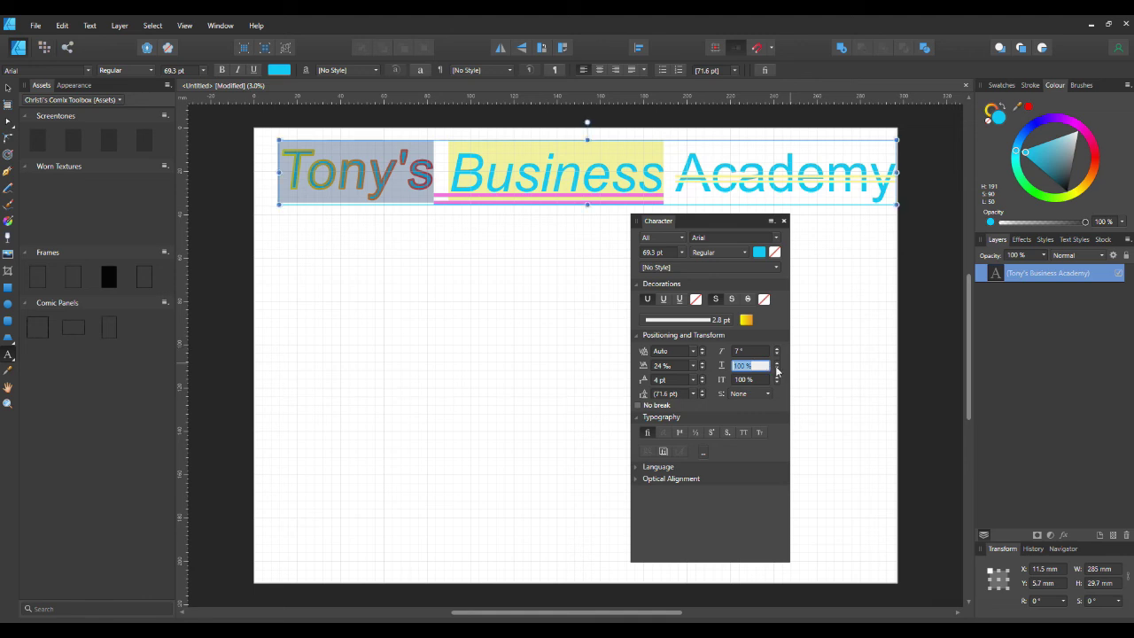
drag(777, 363, 777, 370)
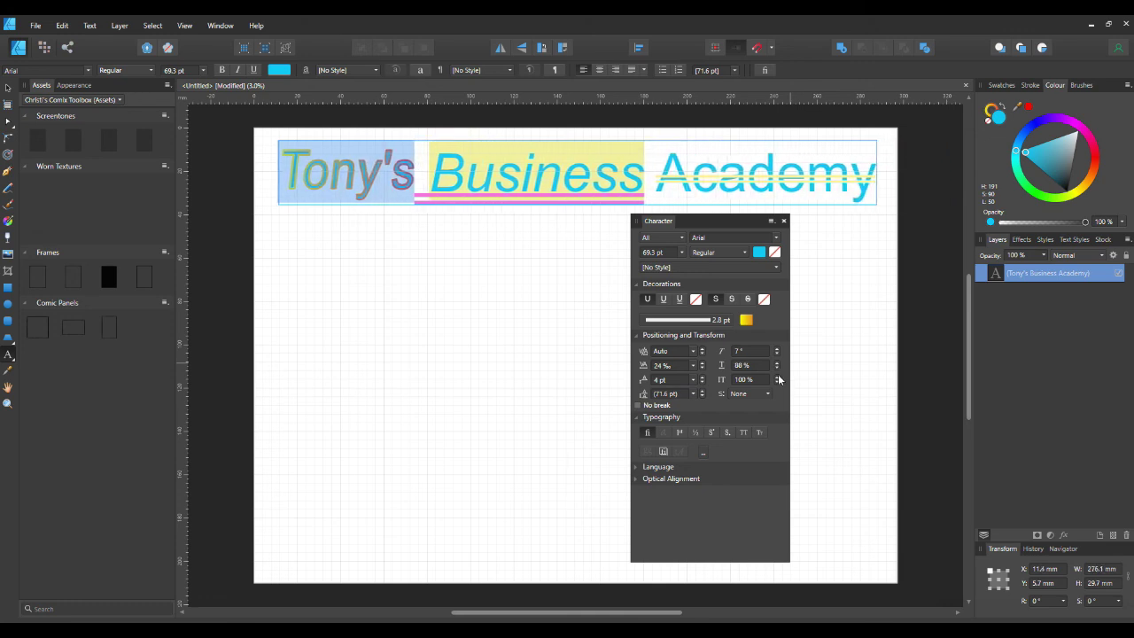
drag(776, 384, 777, 378)
click(776, 385)
Try the first word as Superscript, and set it to Subscript
click(762, 400)
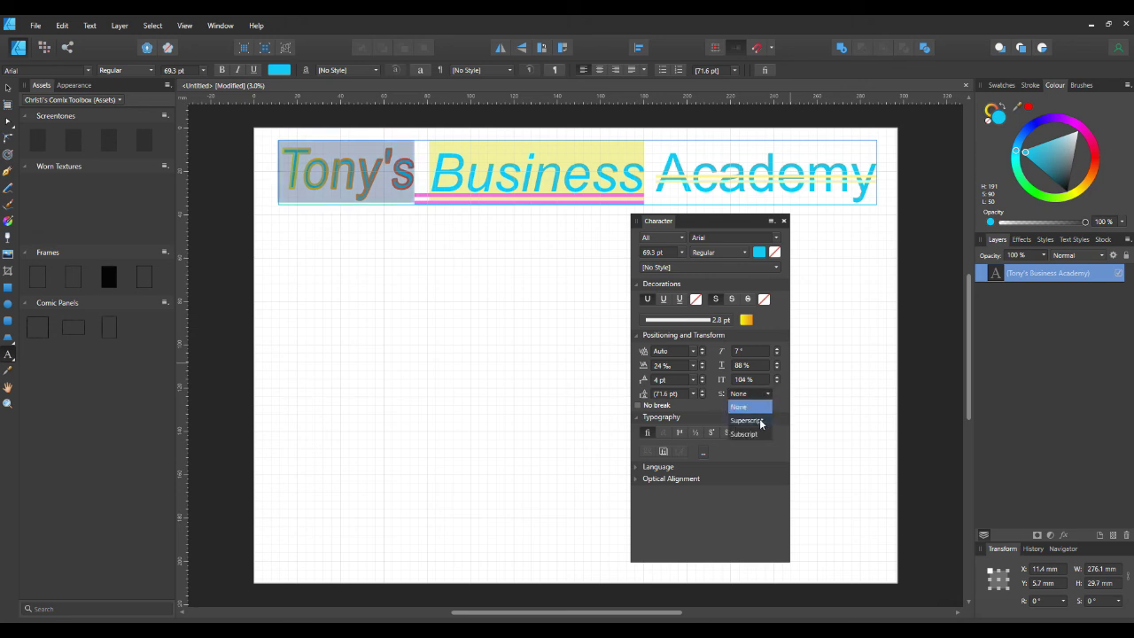
click(760, 418)
click(762, 395)
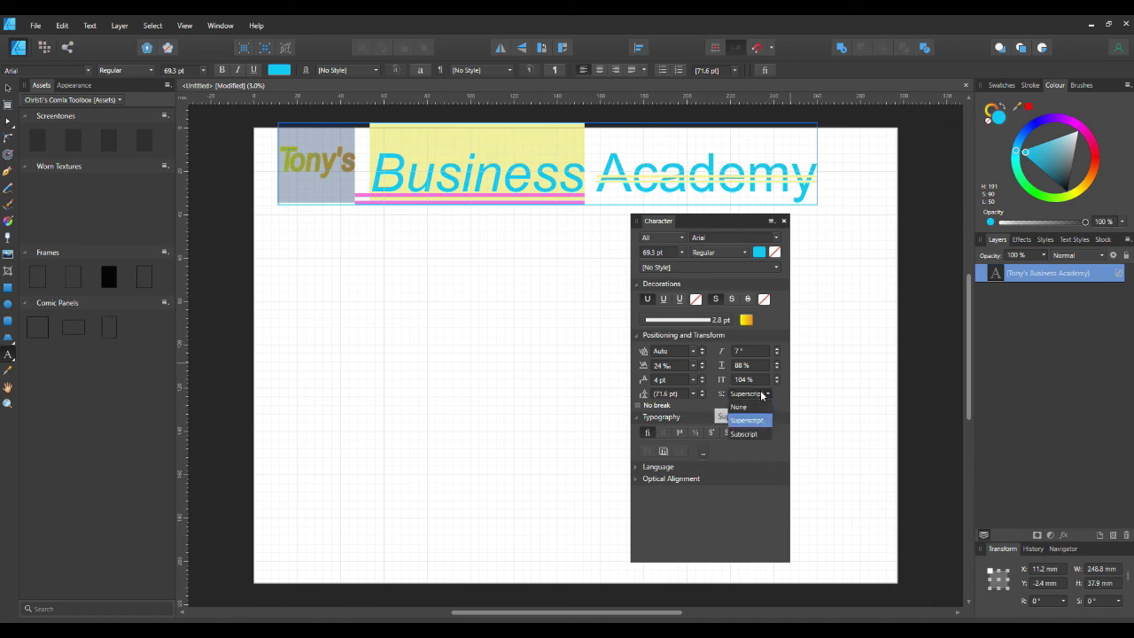
click(747, 432)
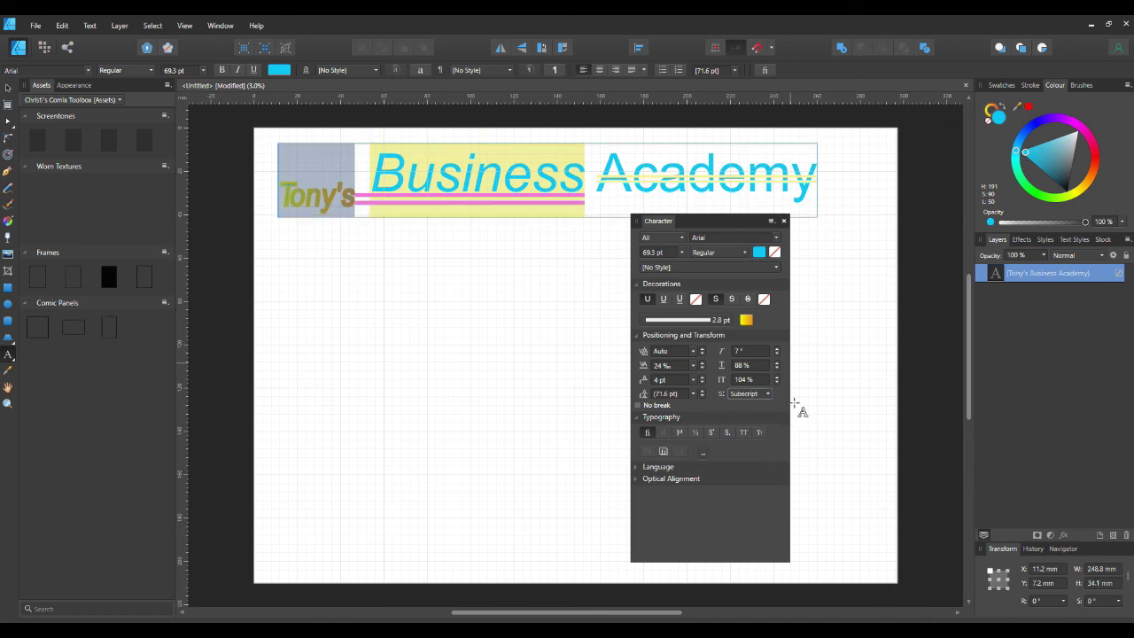
Try the ordinals, superscript, subscript, all-caps and small-caps typography features on the first word, and switch them off
click(680, 433)
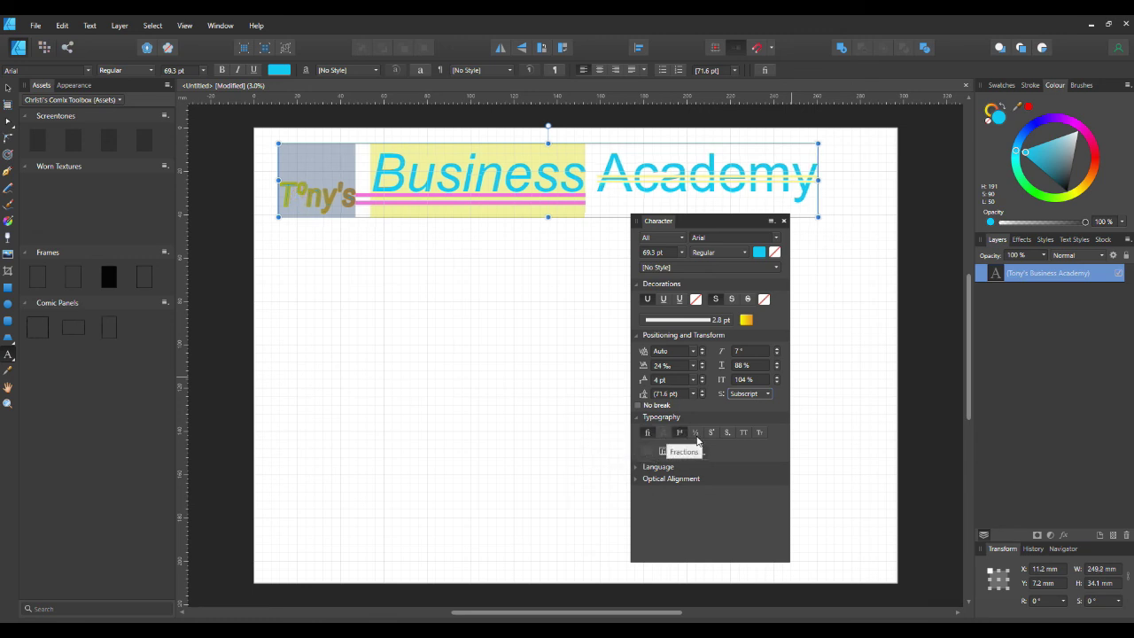
click(679, 435)
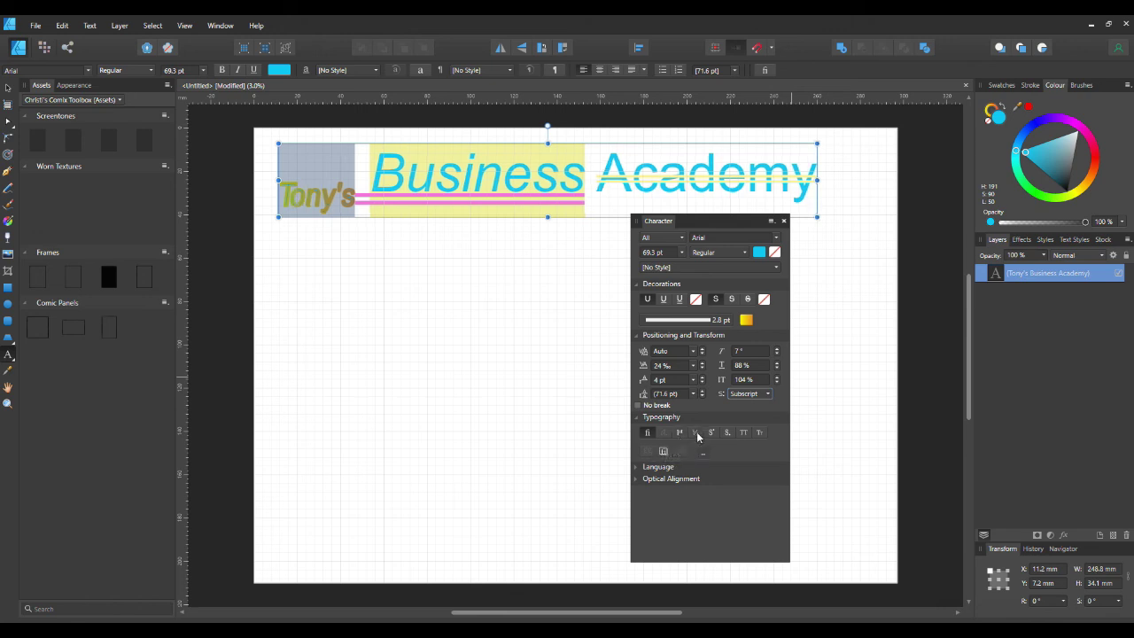
click(711, 432)
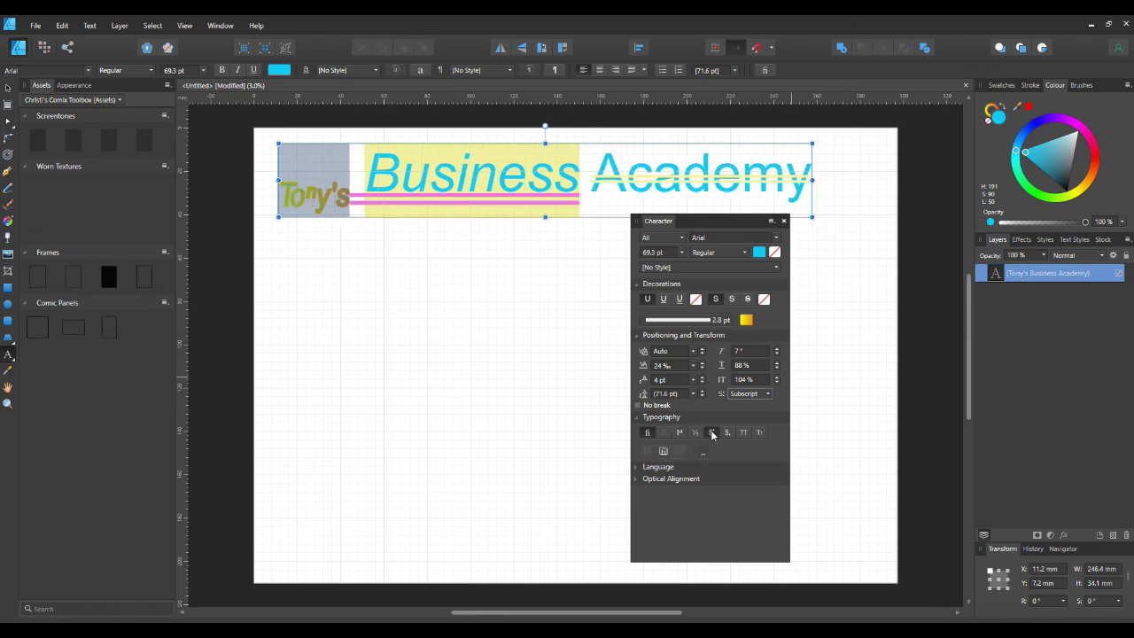
click(712, 433)
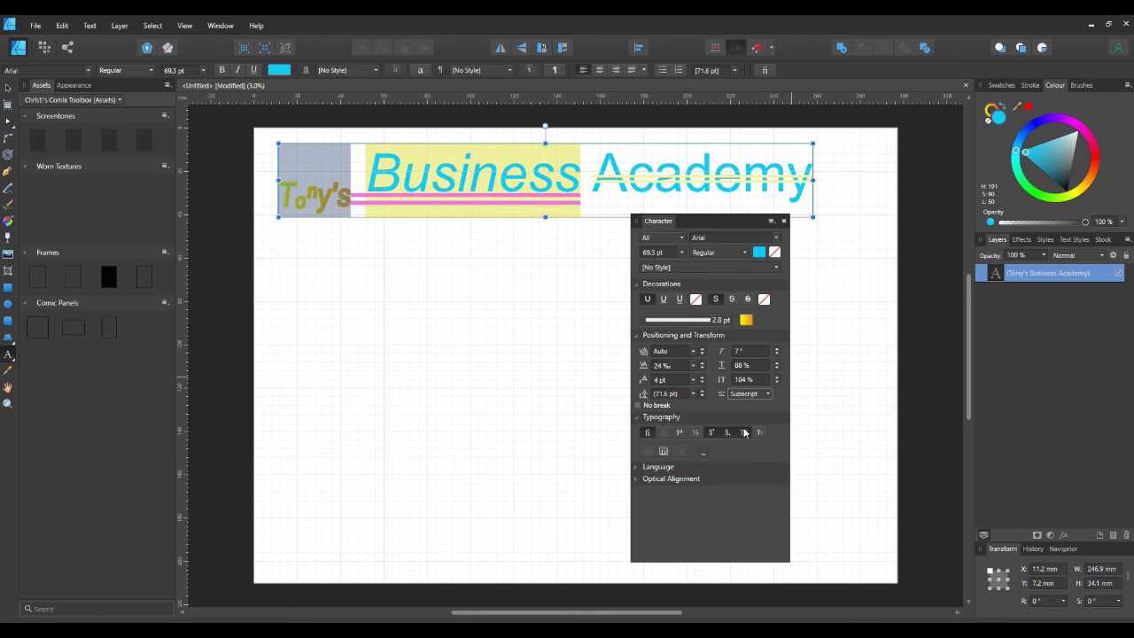
click(744, 432)
click(760, 432)
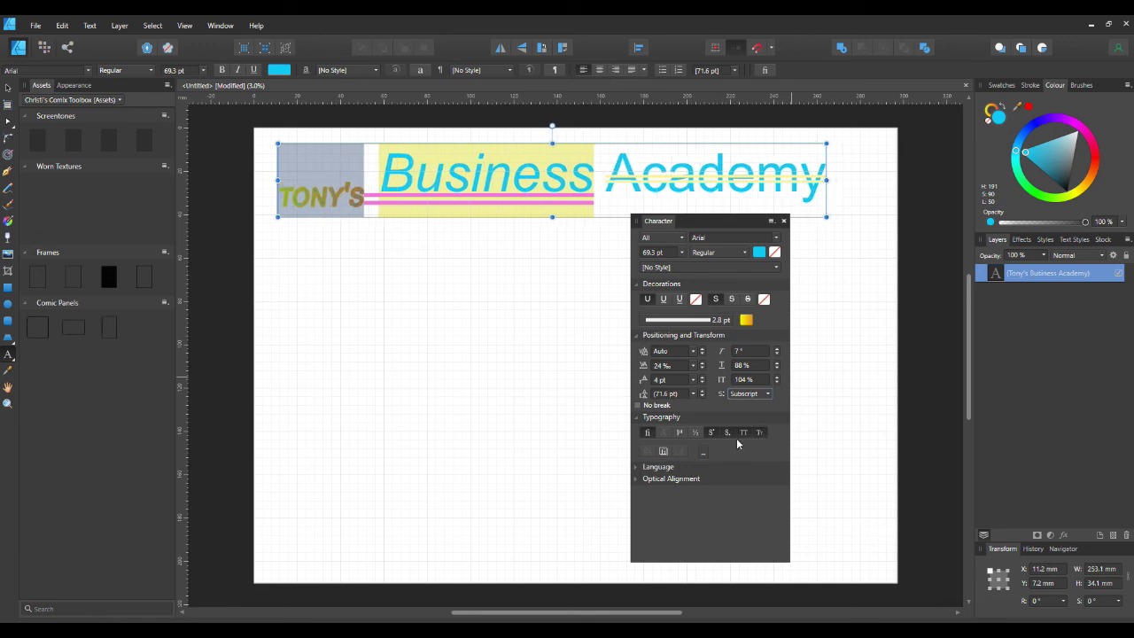
click(744, 432)
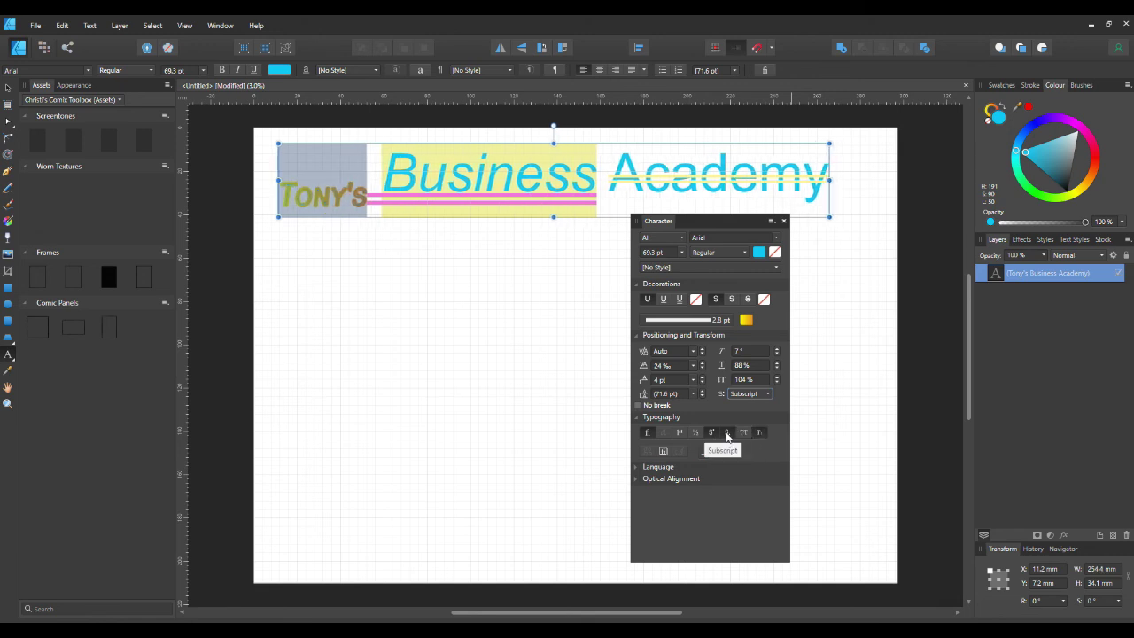
click(680, 434)
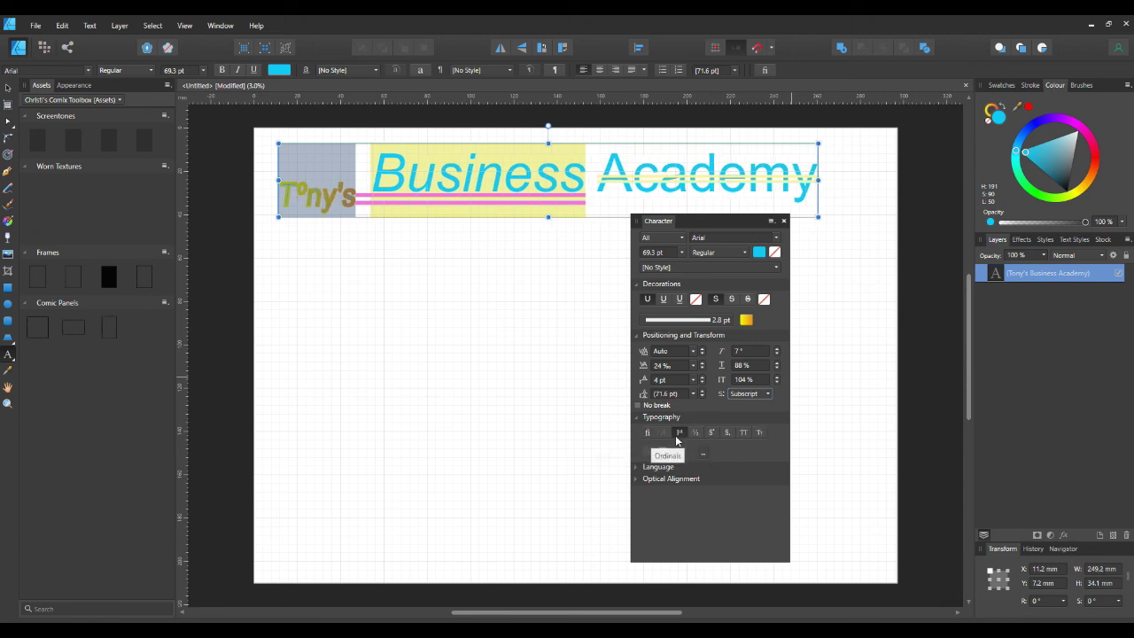
click(679, 433)
click(696, 433)
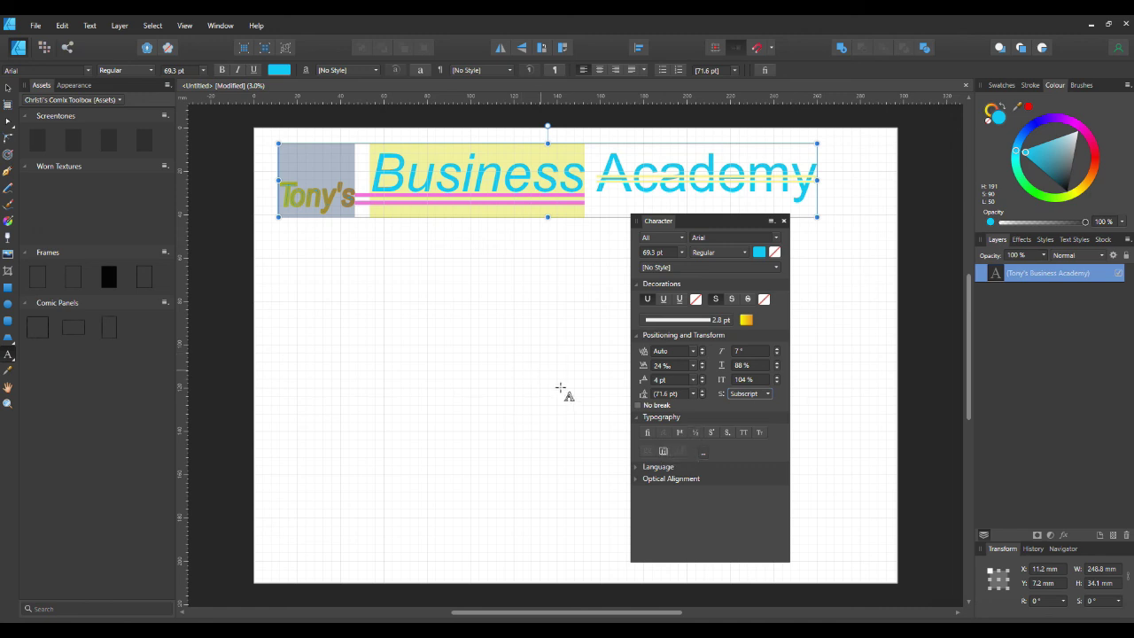
Look over the language and optical alignment options, close the character settings, and deselect the title's first word
click(640, 467)
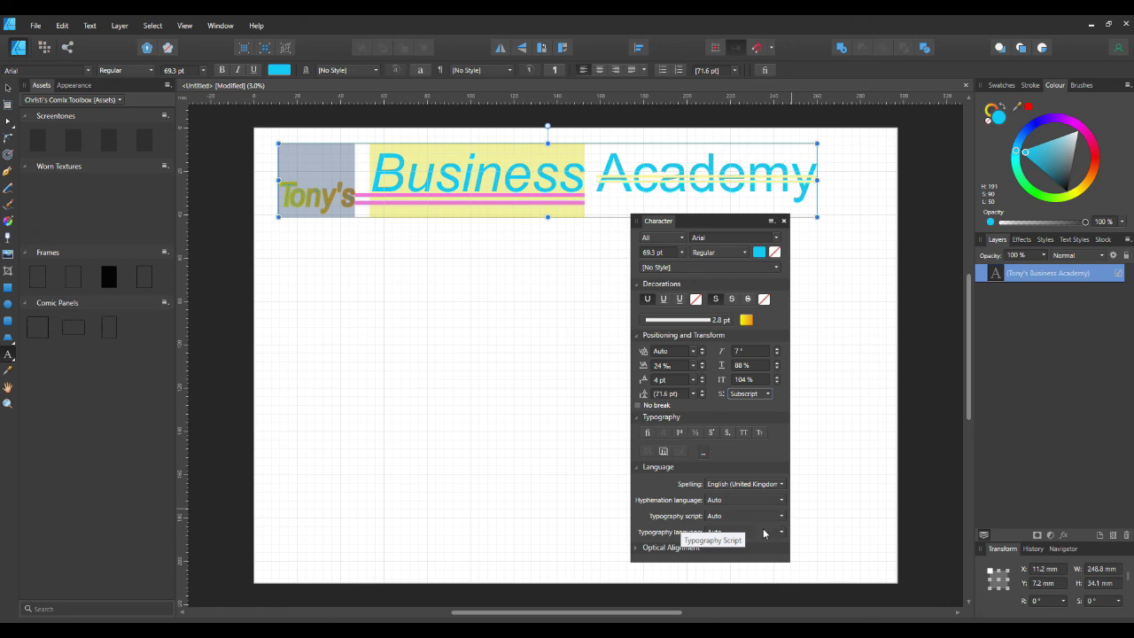
click(639, 473)
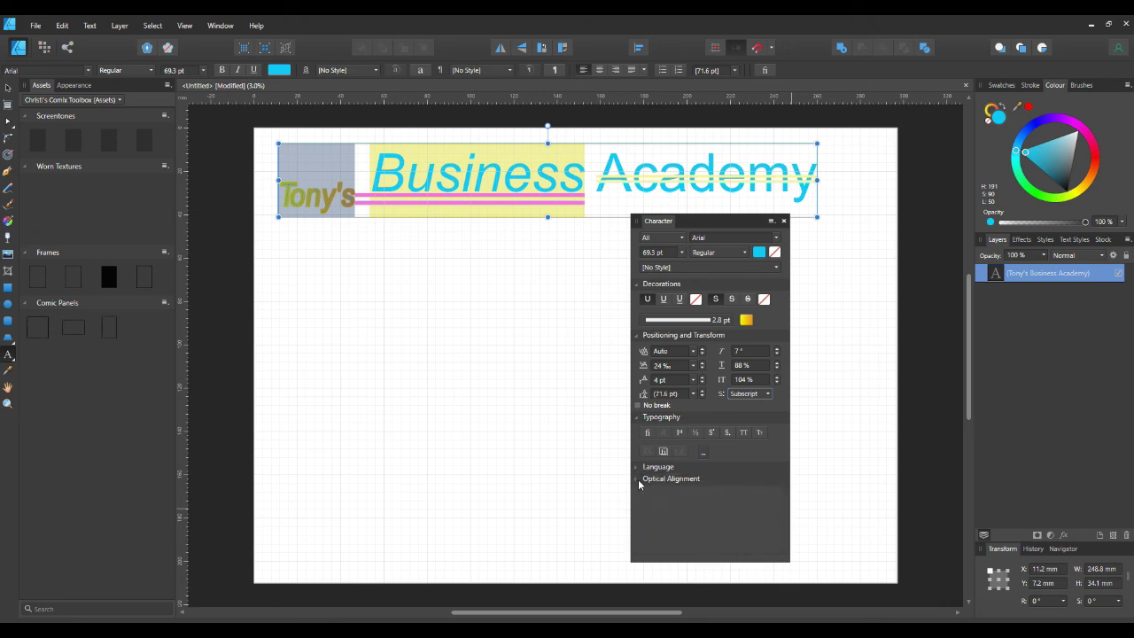
click(639, 480)
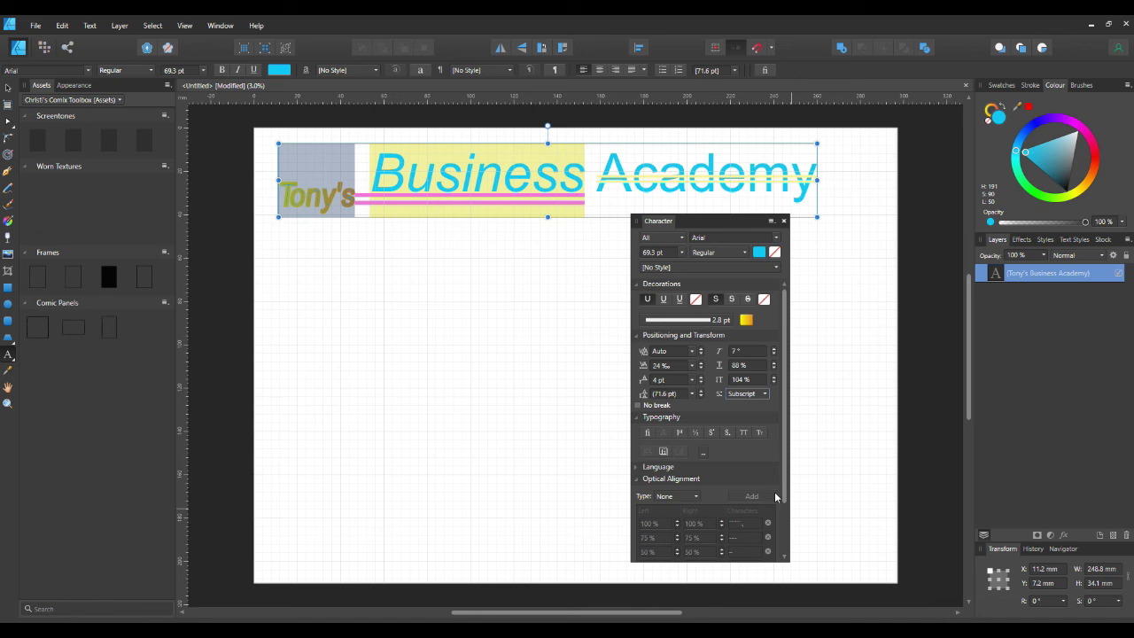
drag(782, 496, 792, 469)
click(783, 221)
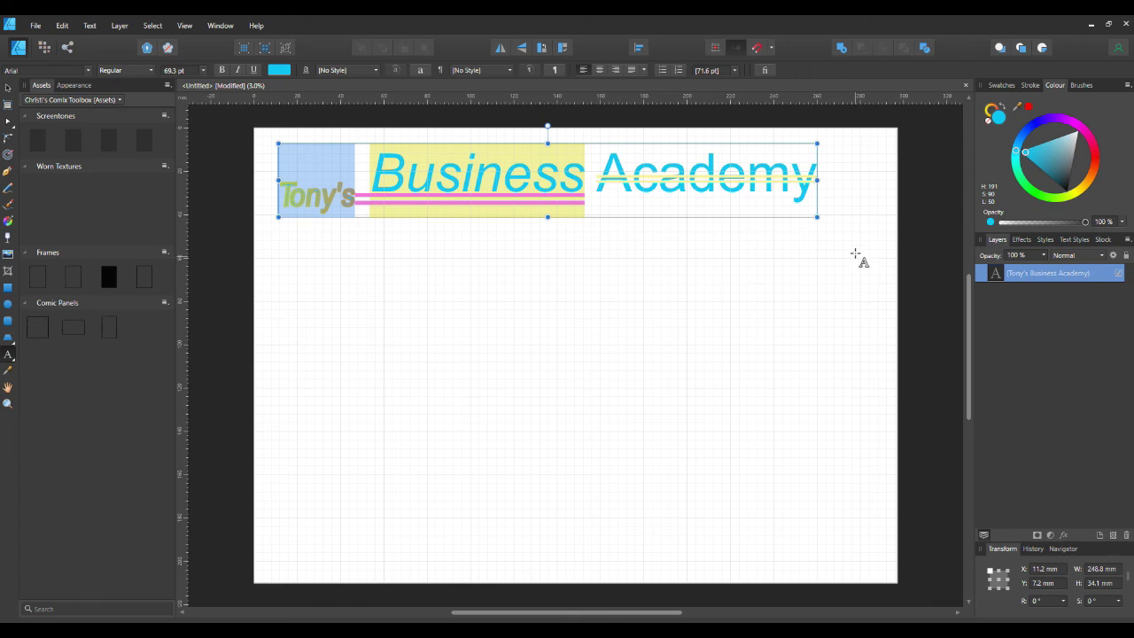
click(616, 216)
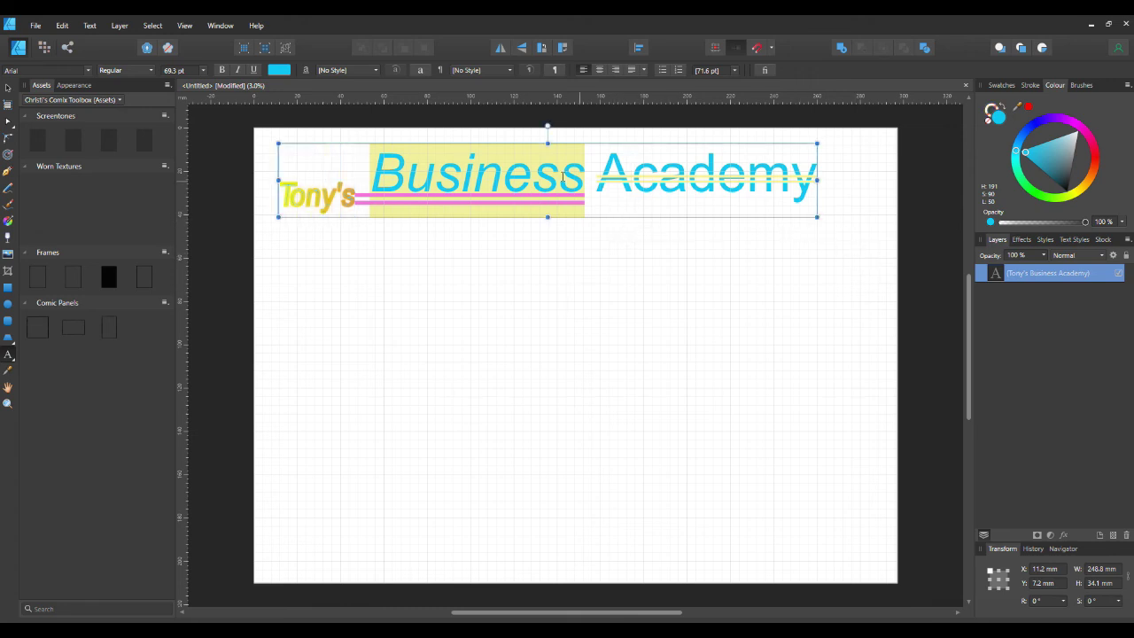